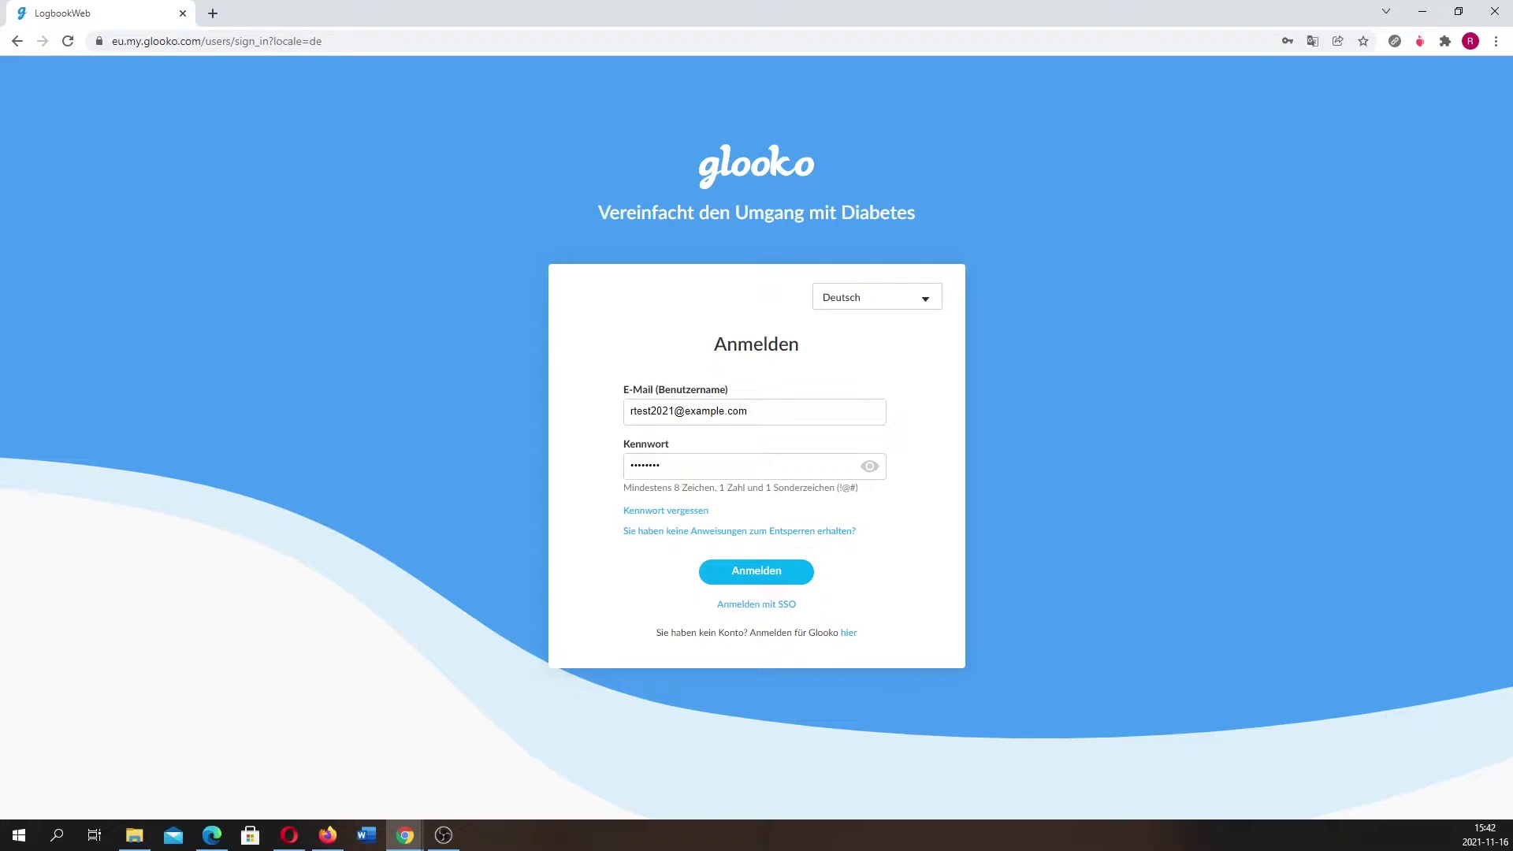
Sign in to the clinic account with the already filled-in credentials.
left_click(767, 579)
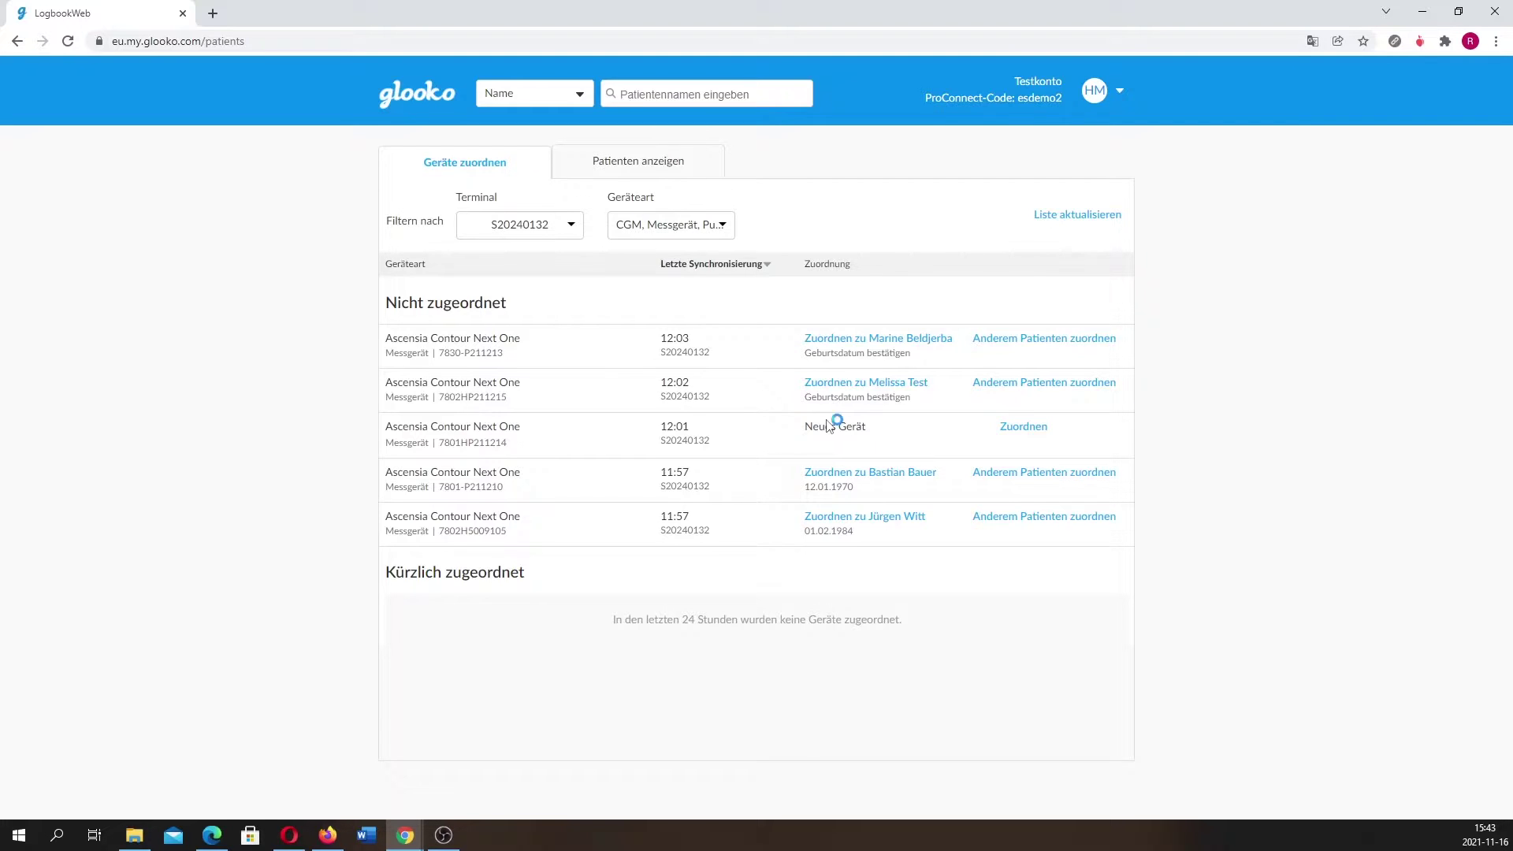
Look at the patient search-or-create form for the new device and for the last unassigned meter, closing it both times.
left_click(1022, 430)
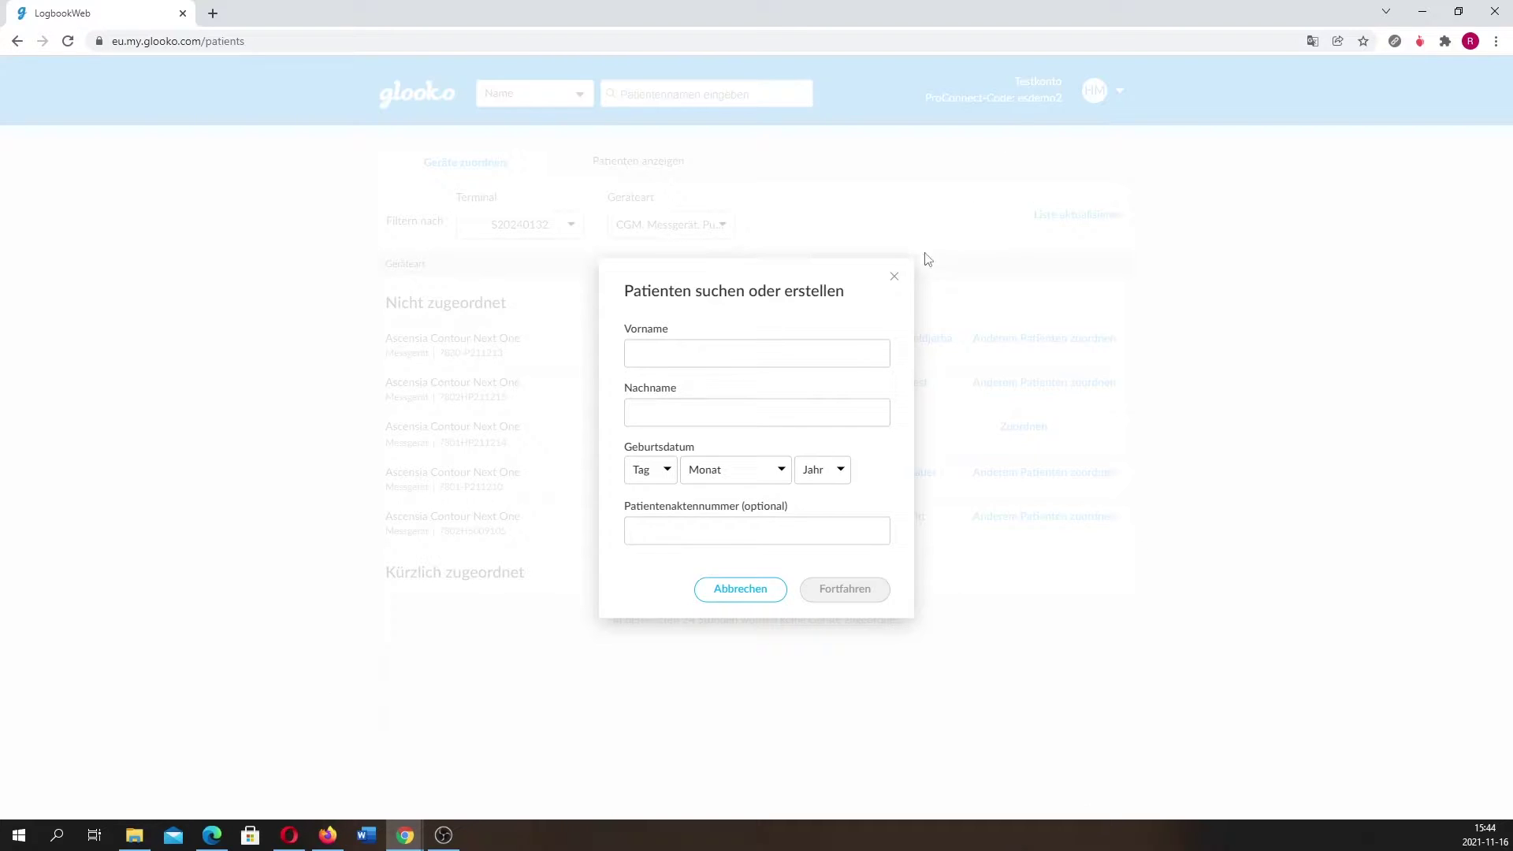
left_click(894, 276)
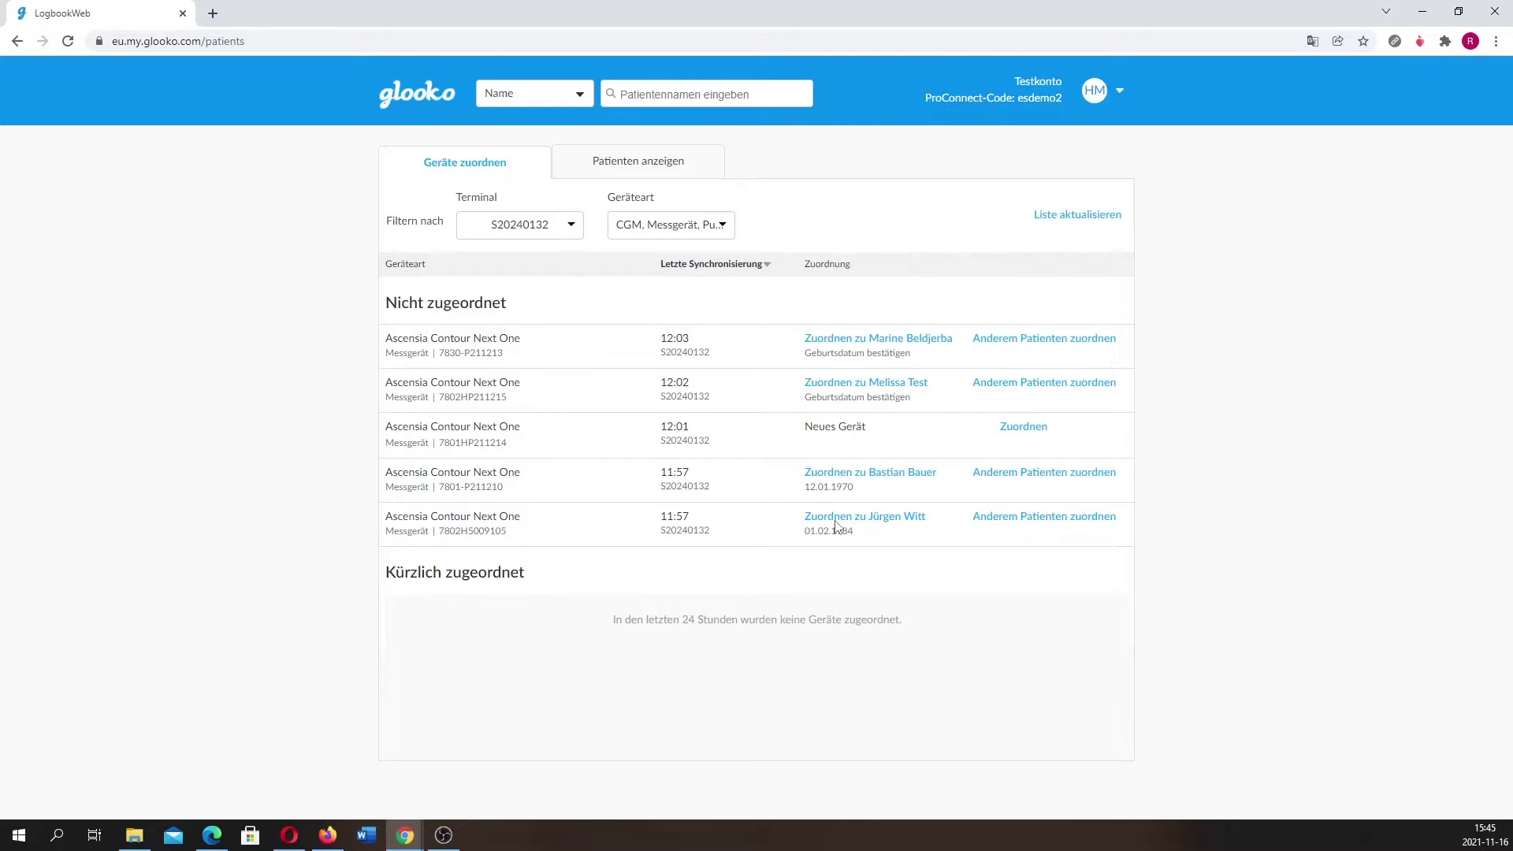
left_click(1074, 520)
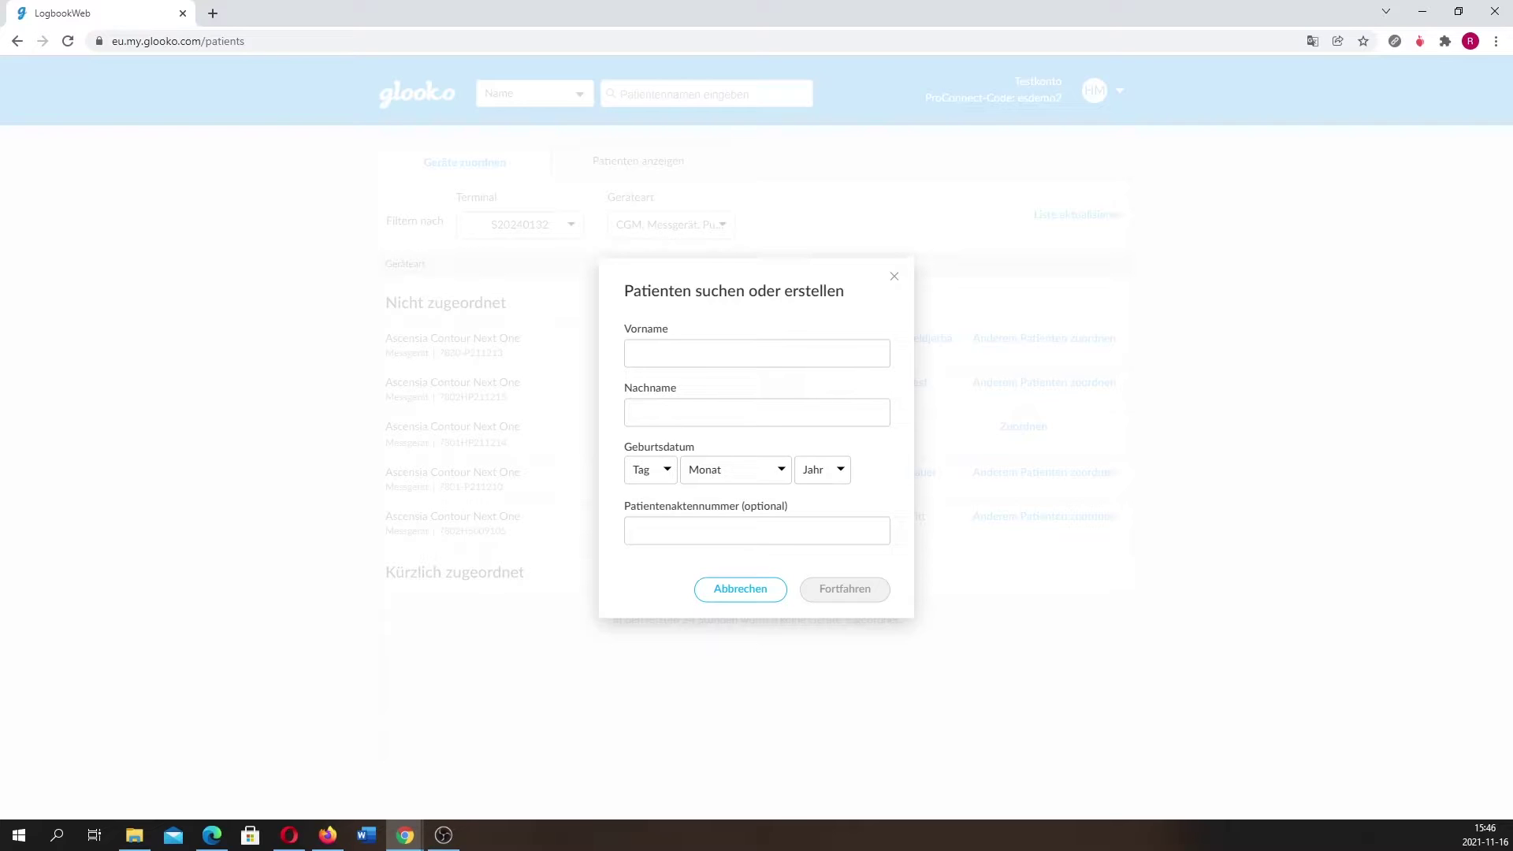
left_click(894, 276)
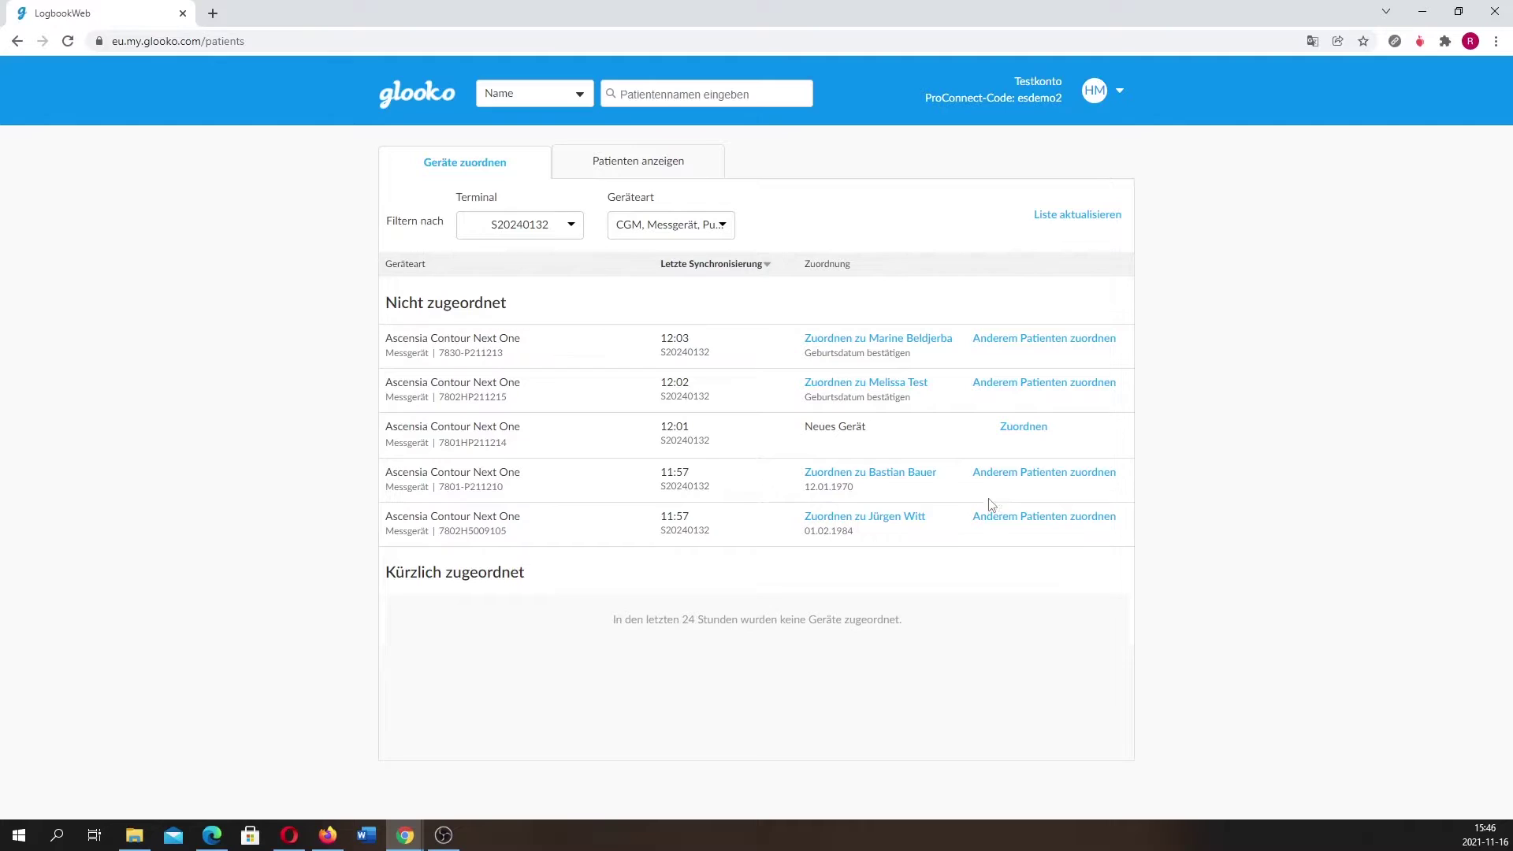
Assign the fourth unassigned Contour Next One meter to its suggested patient.
left_click(906, 476)
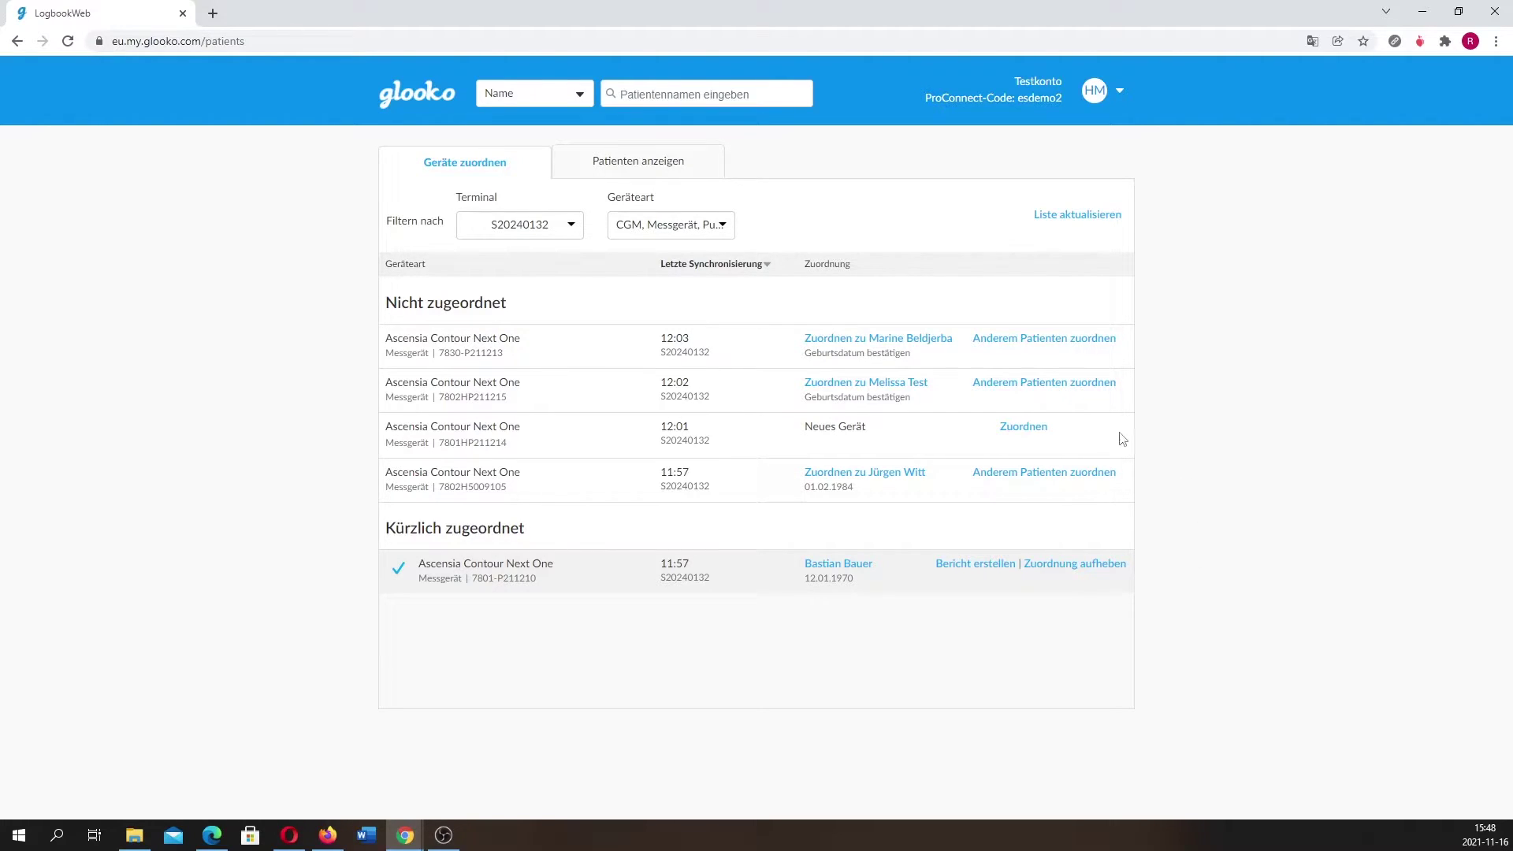
Create a PDF report for the newly assigned patient covering 2 Wochen with the Protokoll, Überblick and Täglicher Überblick pages.
left_click(981, 564)
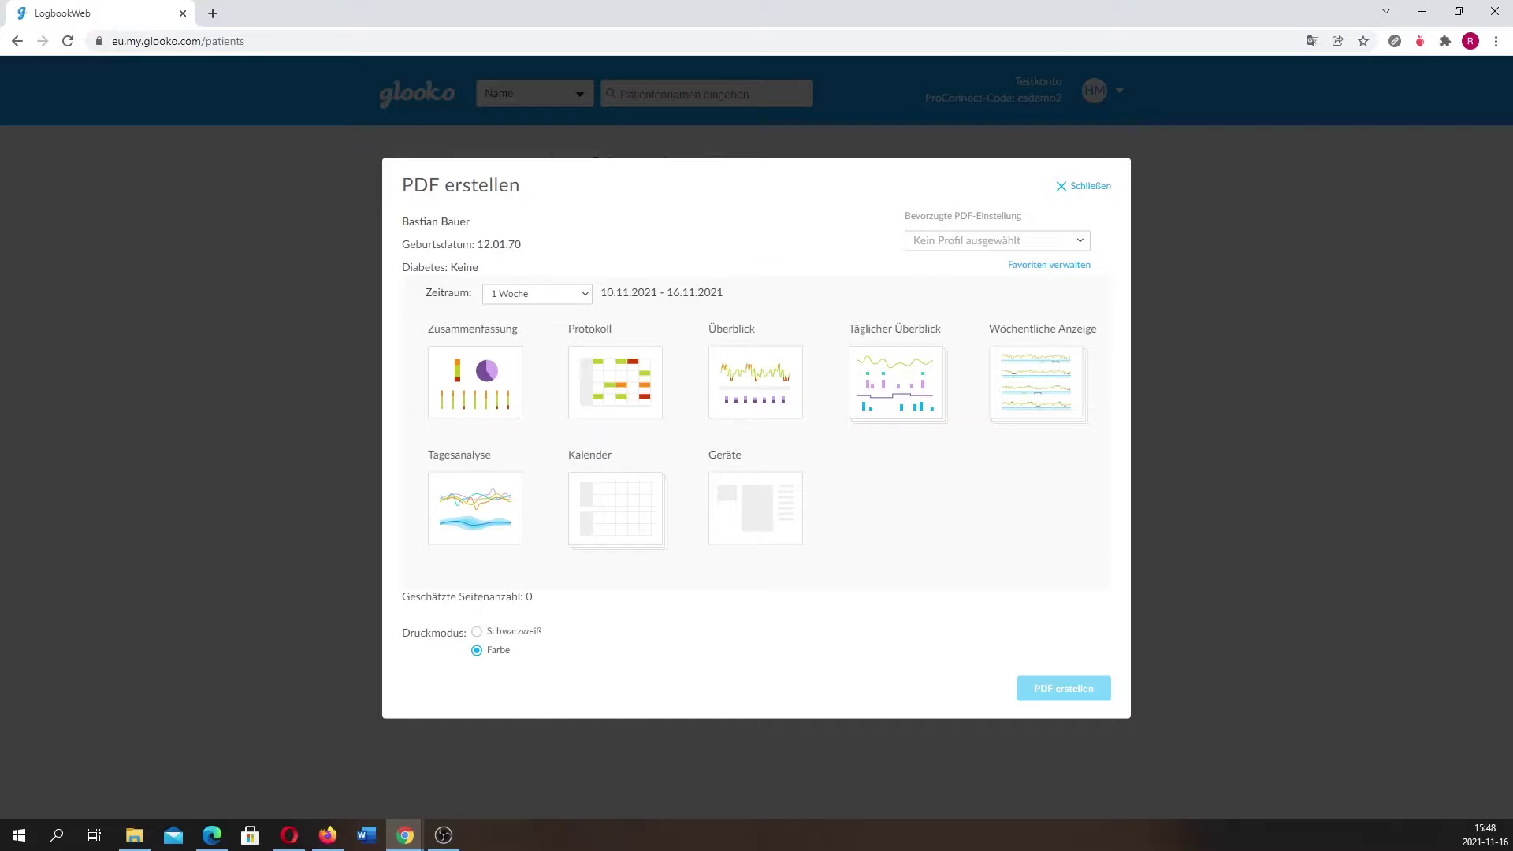
left_click(568, 299)
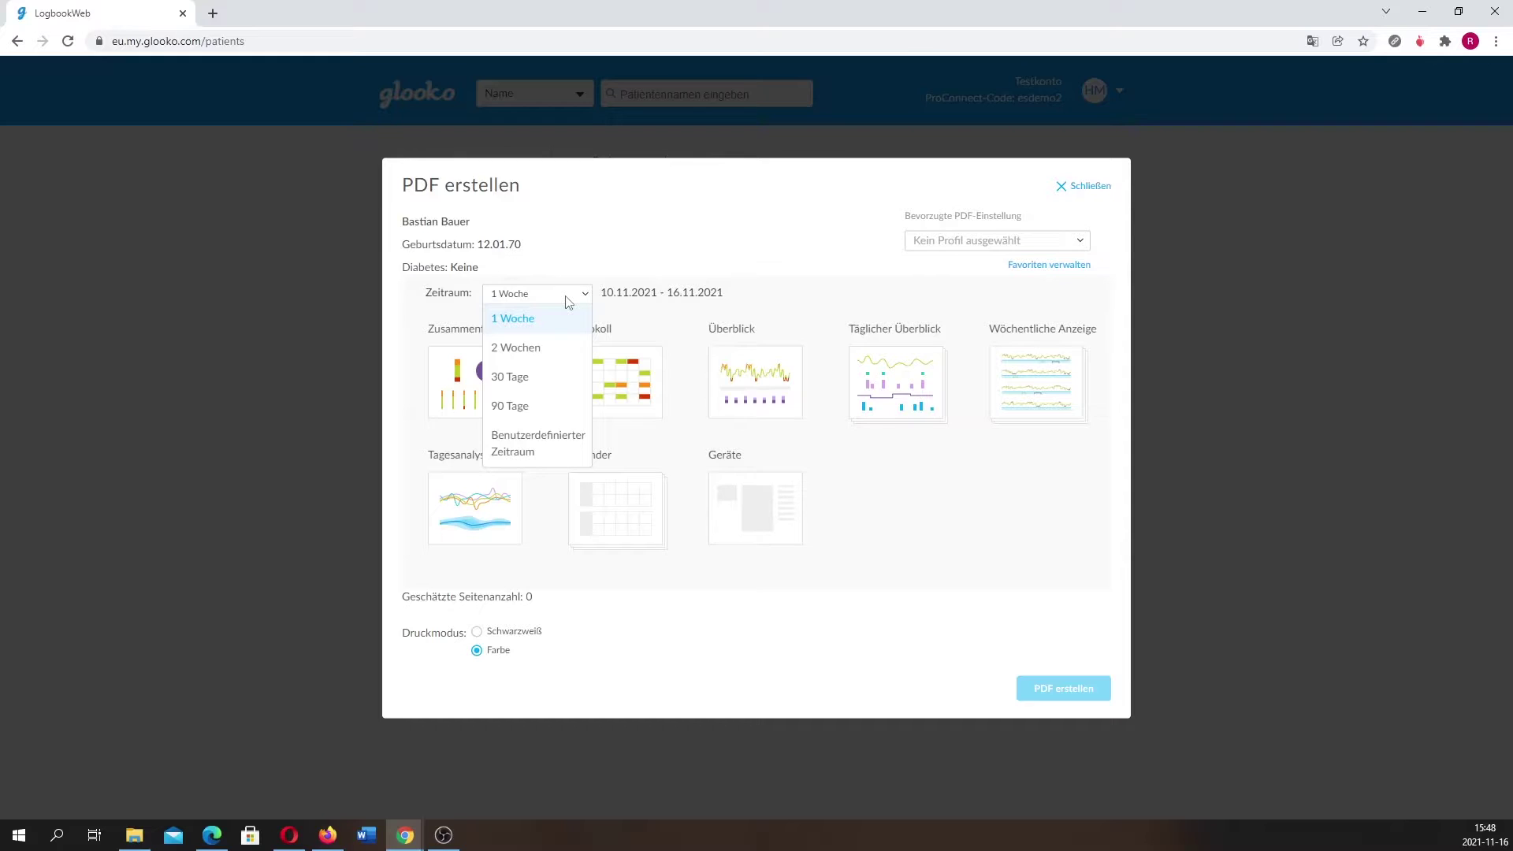
left_click(544, 346)
left_click(634, 377)
left_click(772, 381)
left_click(898, 382)
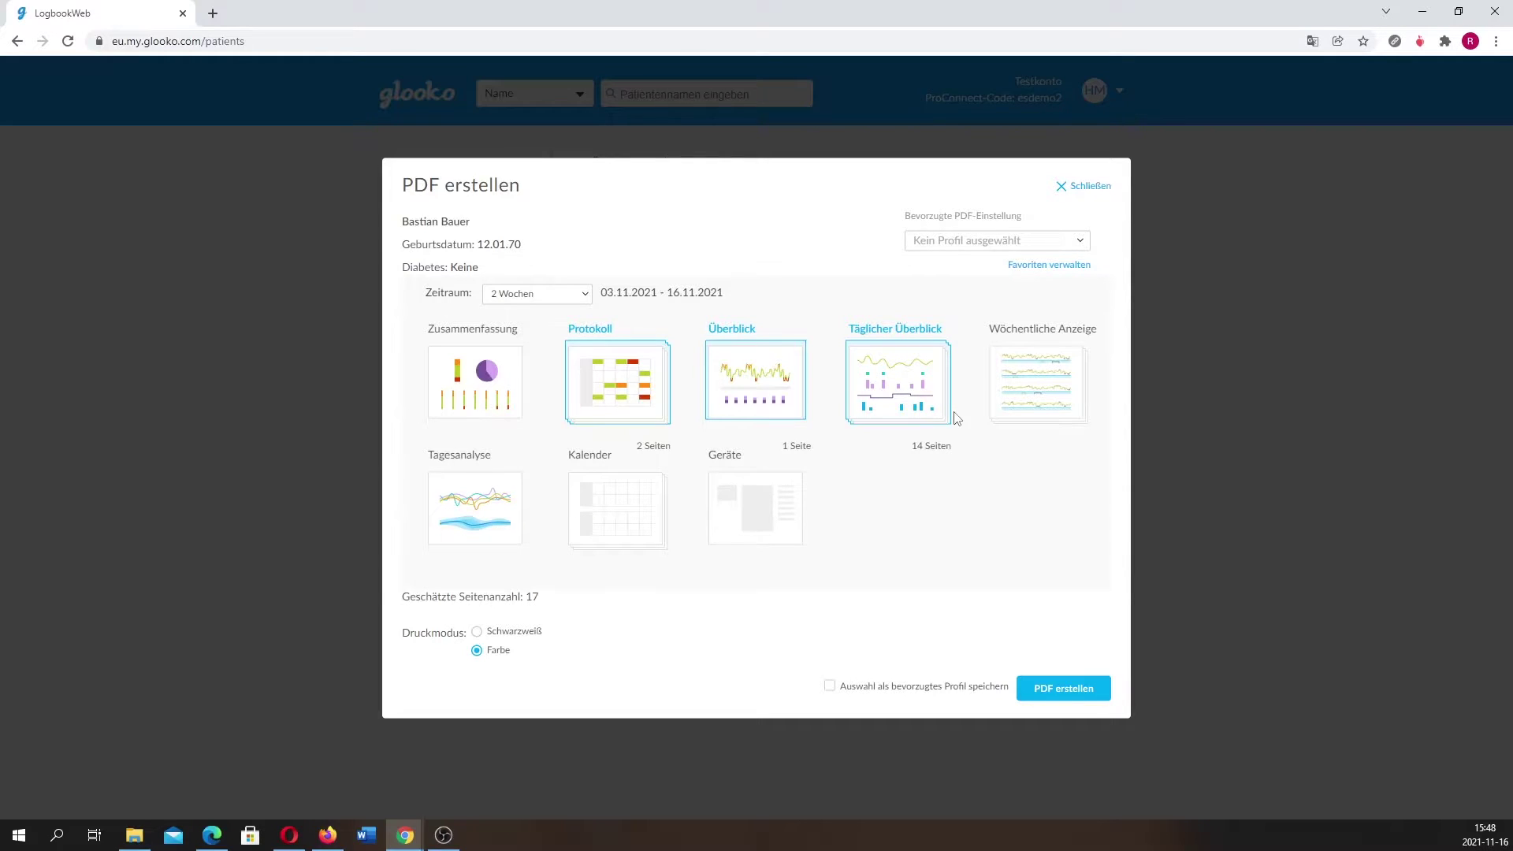
left_click(1056, 689)
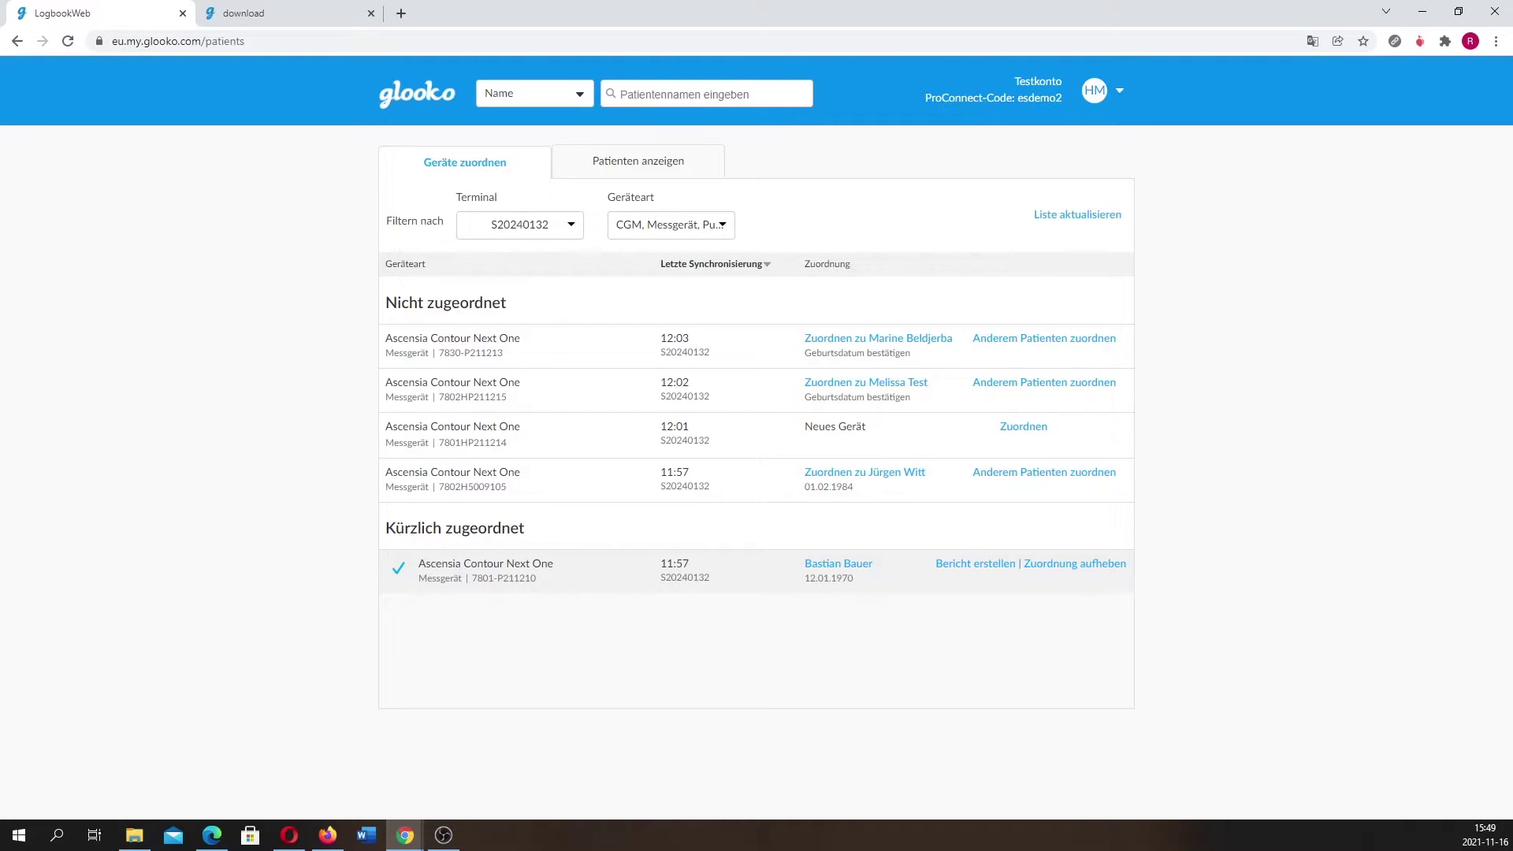
Examine the terminal and device-type filter options of the device list without changing them.
left_click(571, 228)
left_click(712, 230)
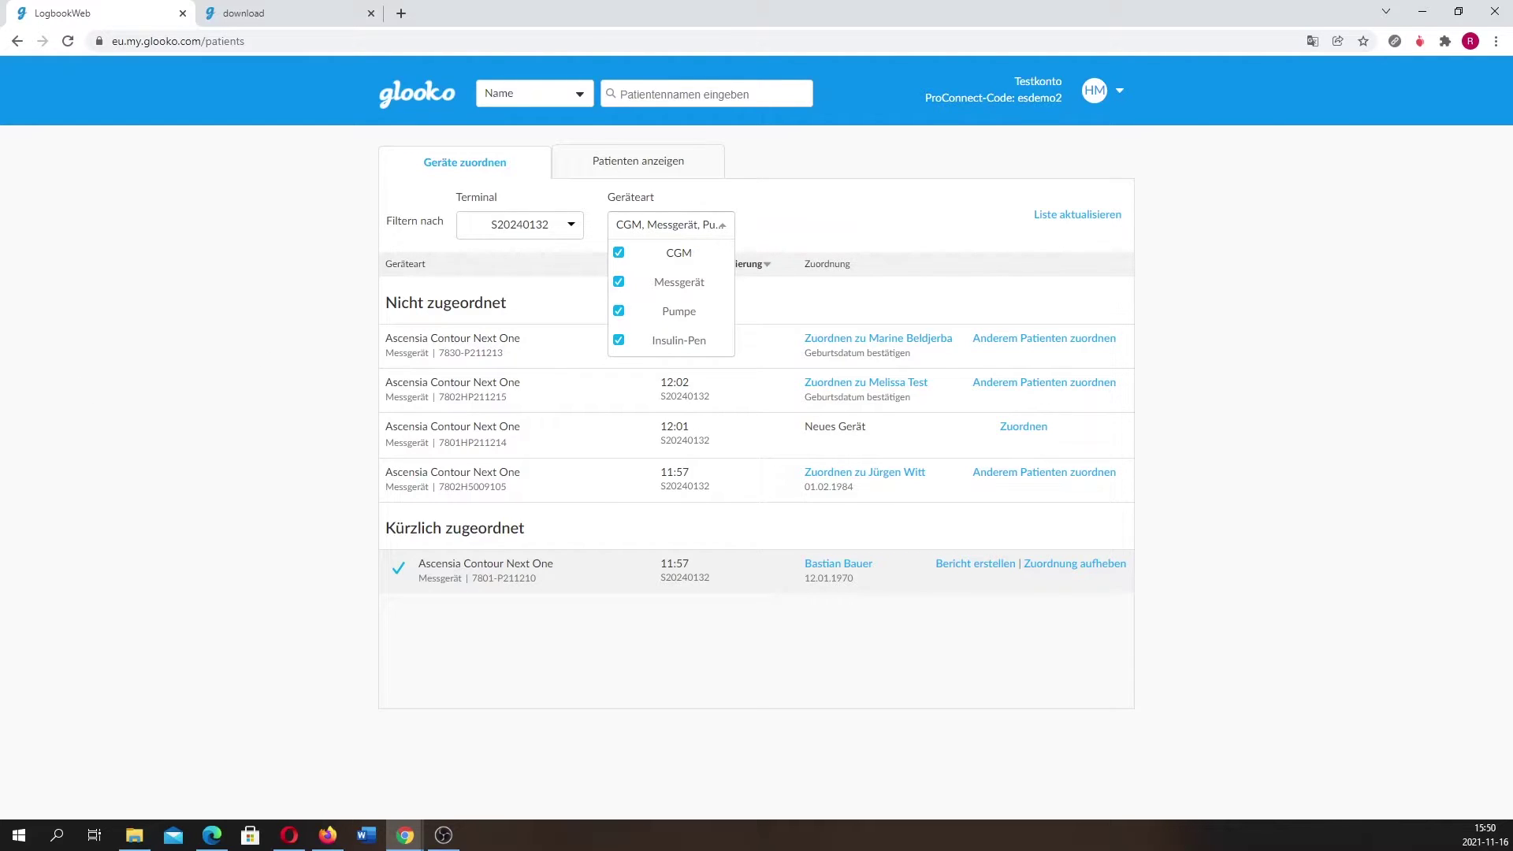
left_click(253, 432)
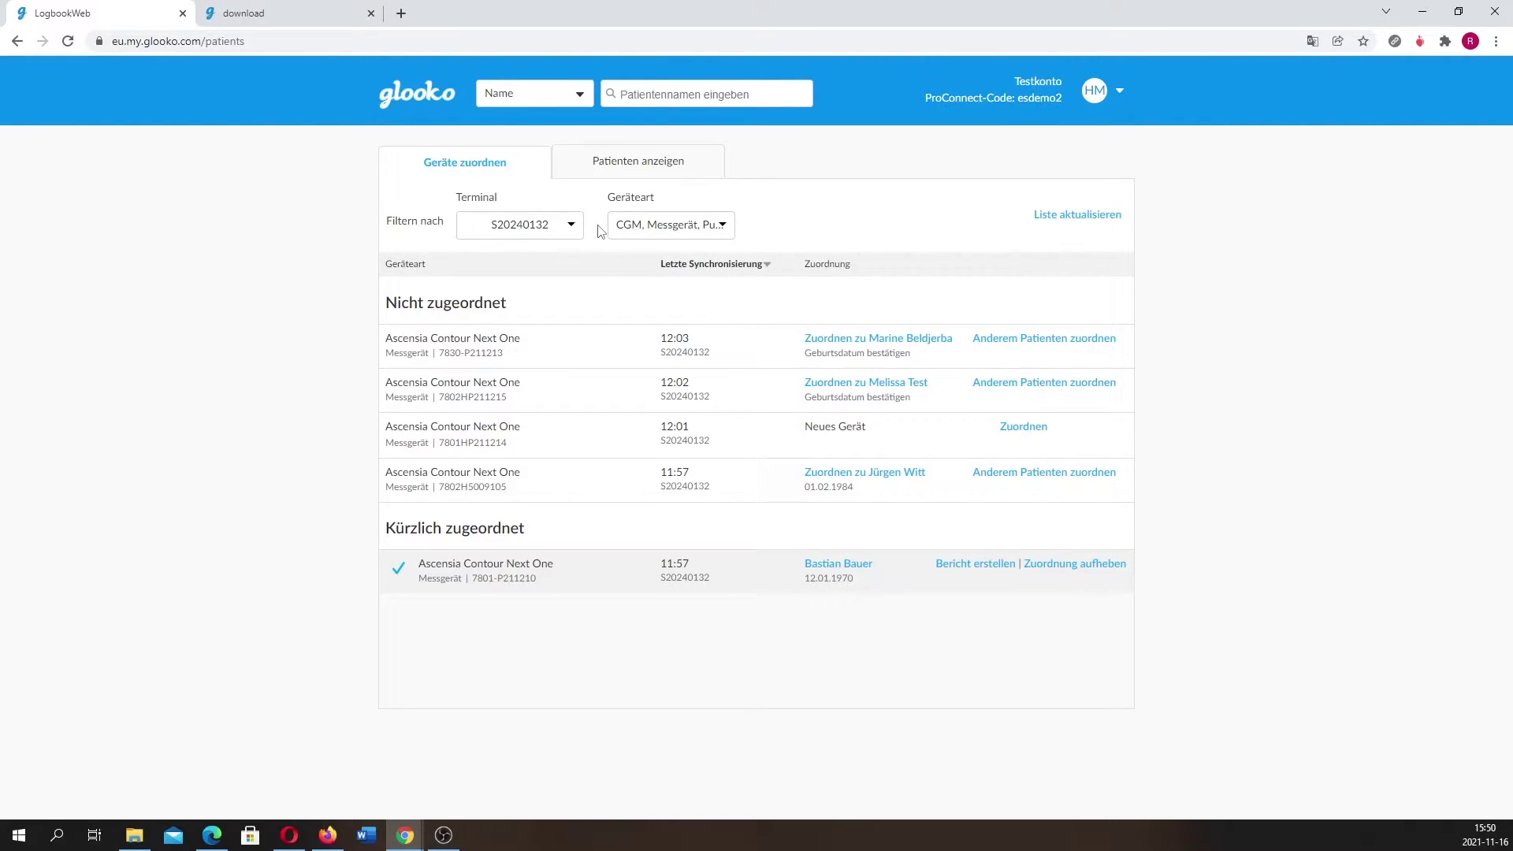
Show the patient list and look at the form for resending the second patient's invitation, closing it without sending.
left_click(638, 169)
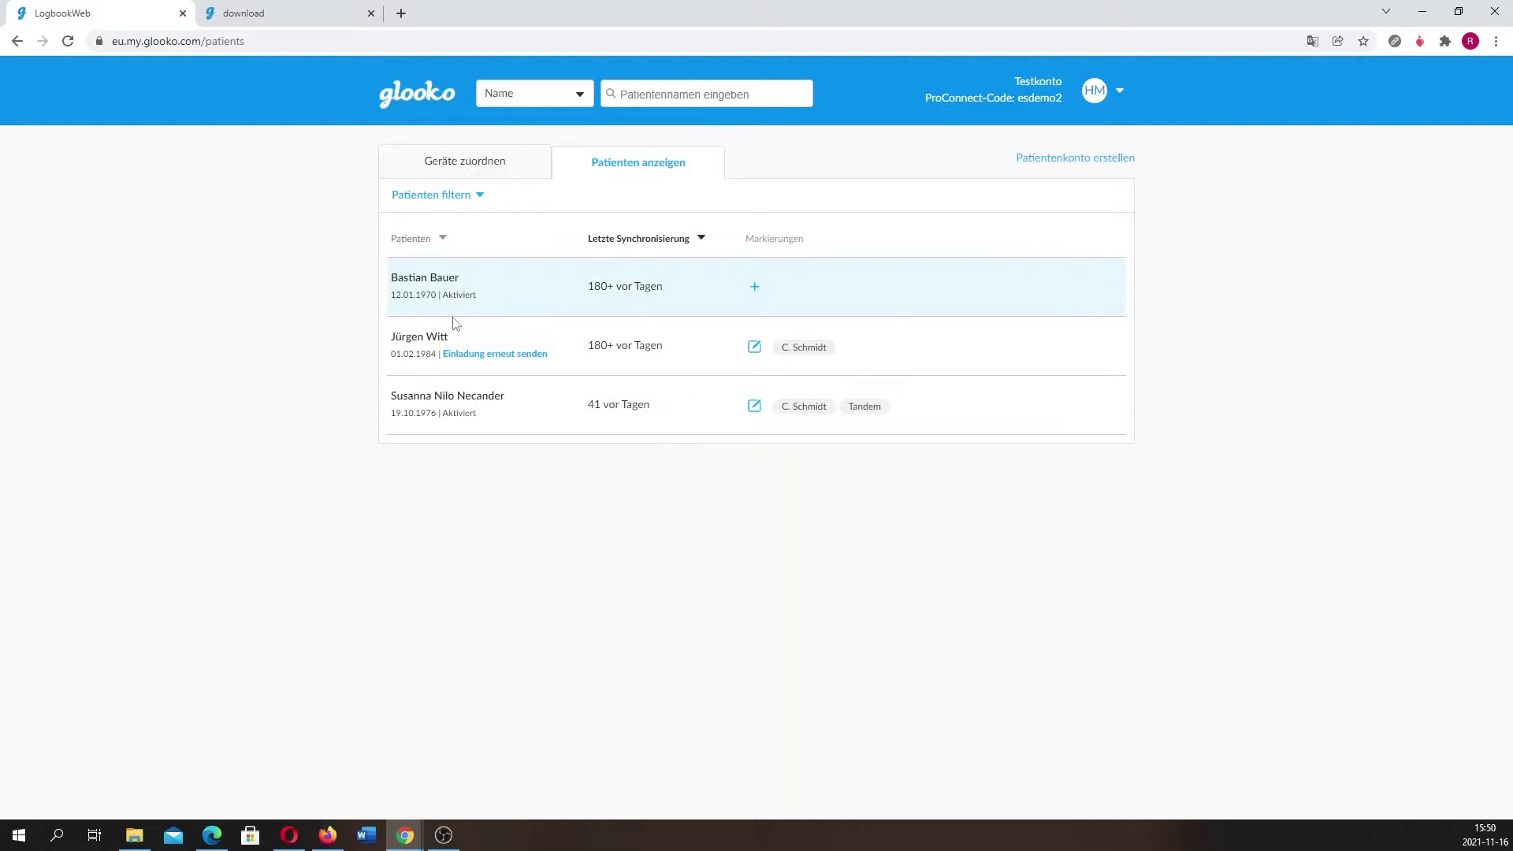
left_click(506, 357)
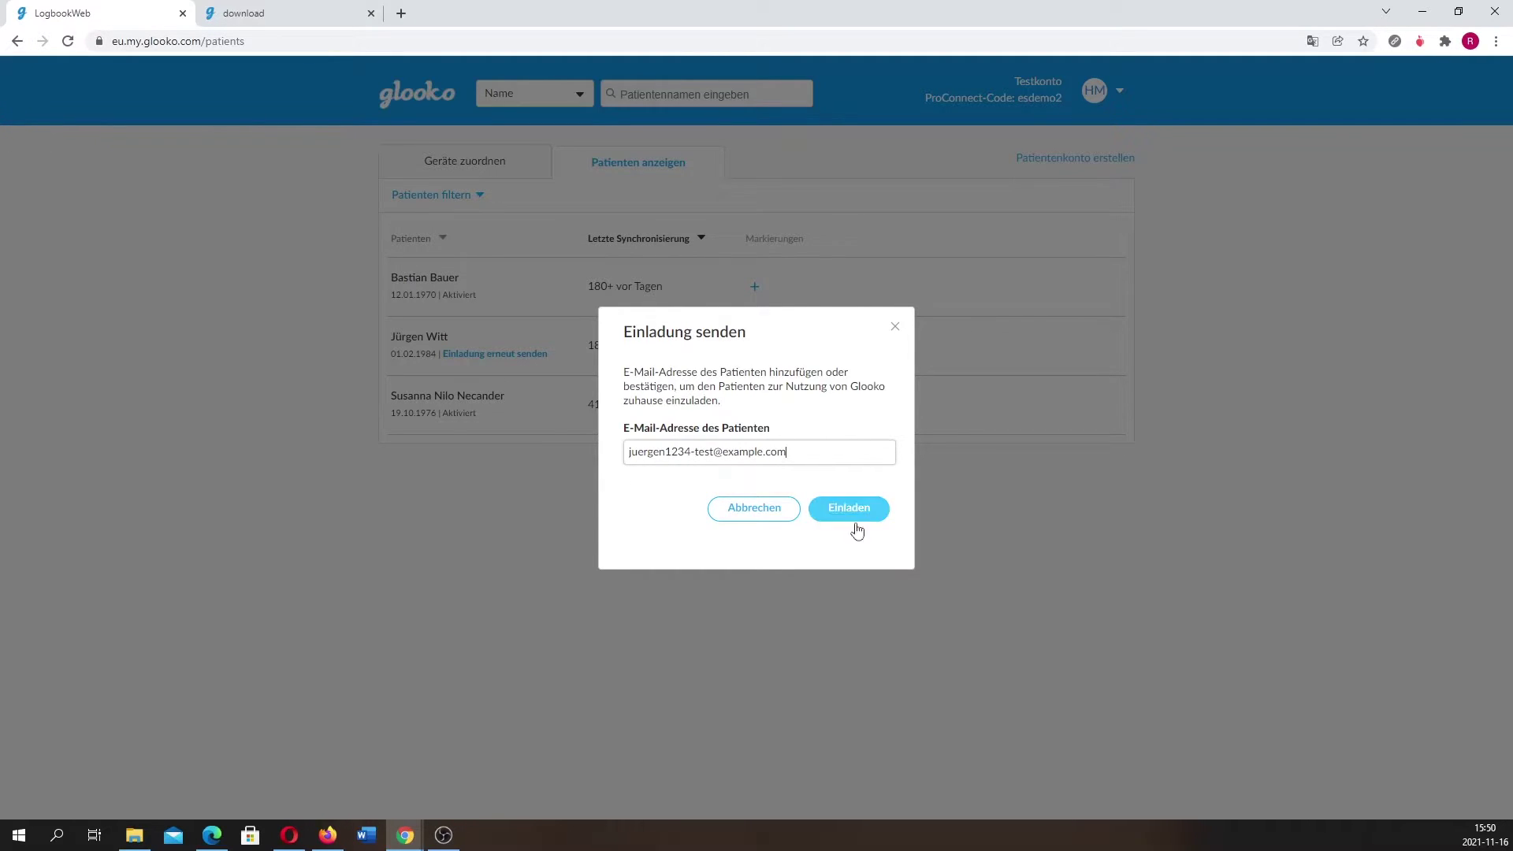
left_click(896, 332)
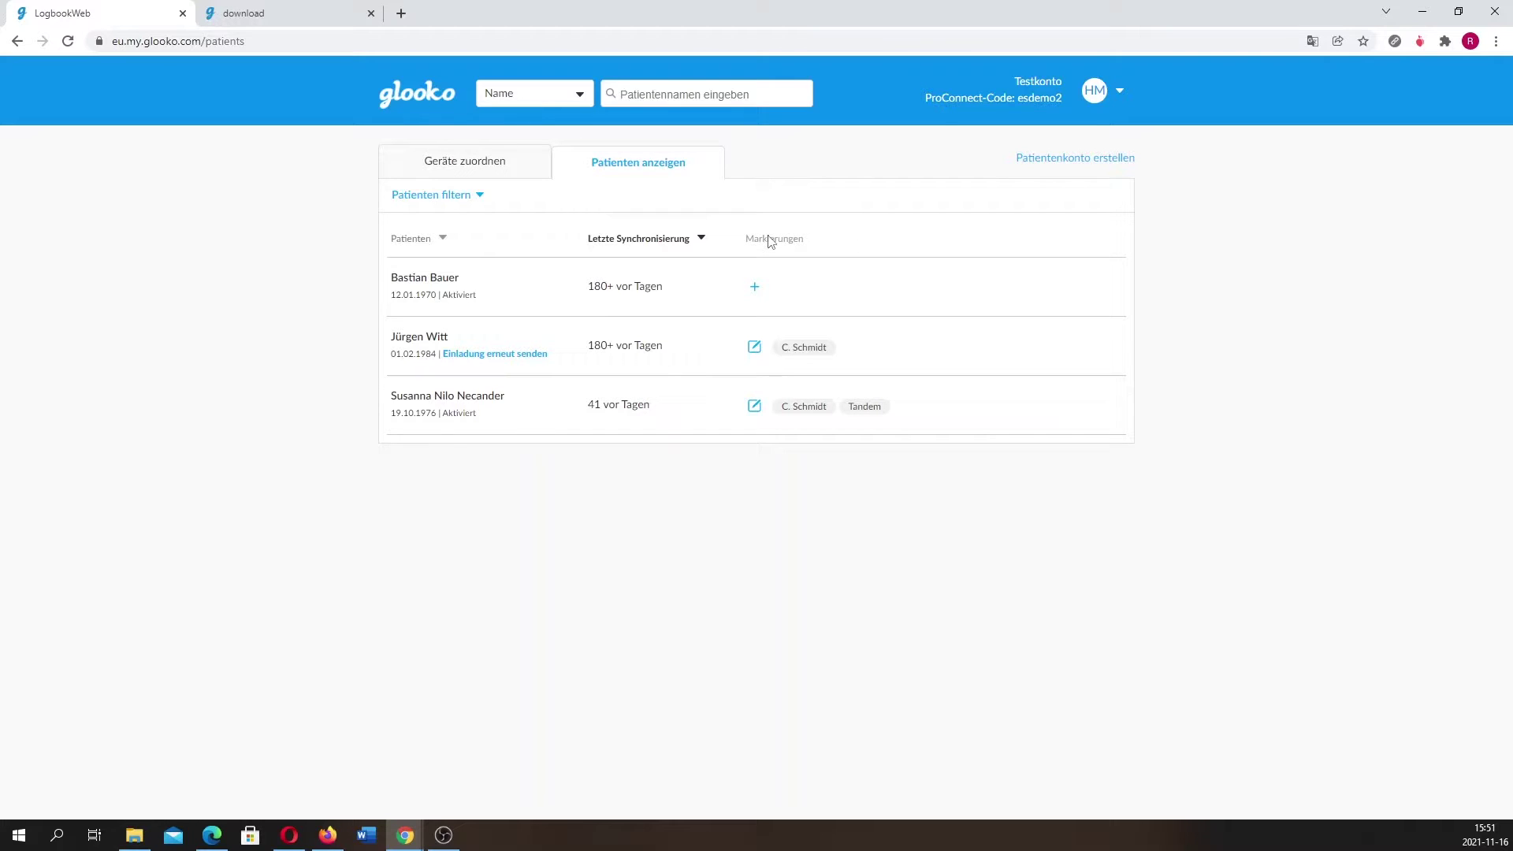
Examine the tags available for the second patient and close the tag editor without adding any.
left_click(755, 350)
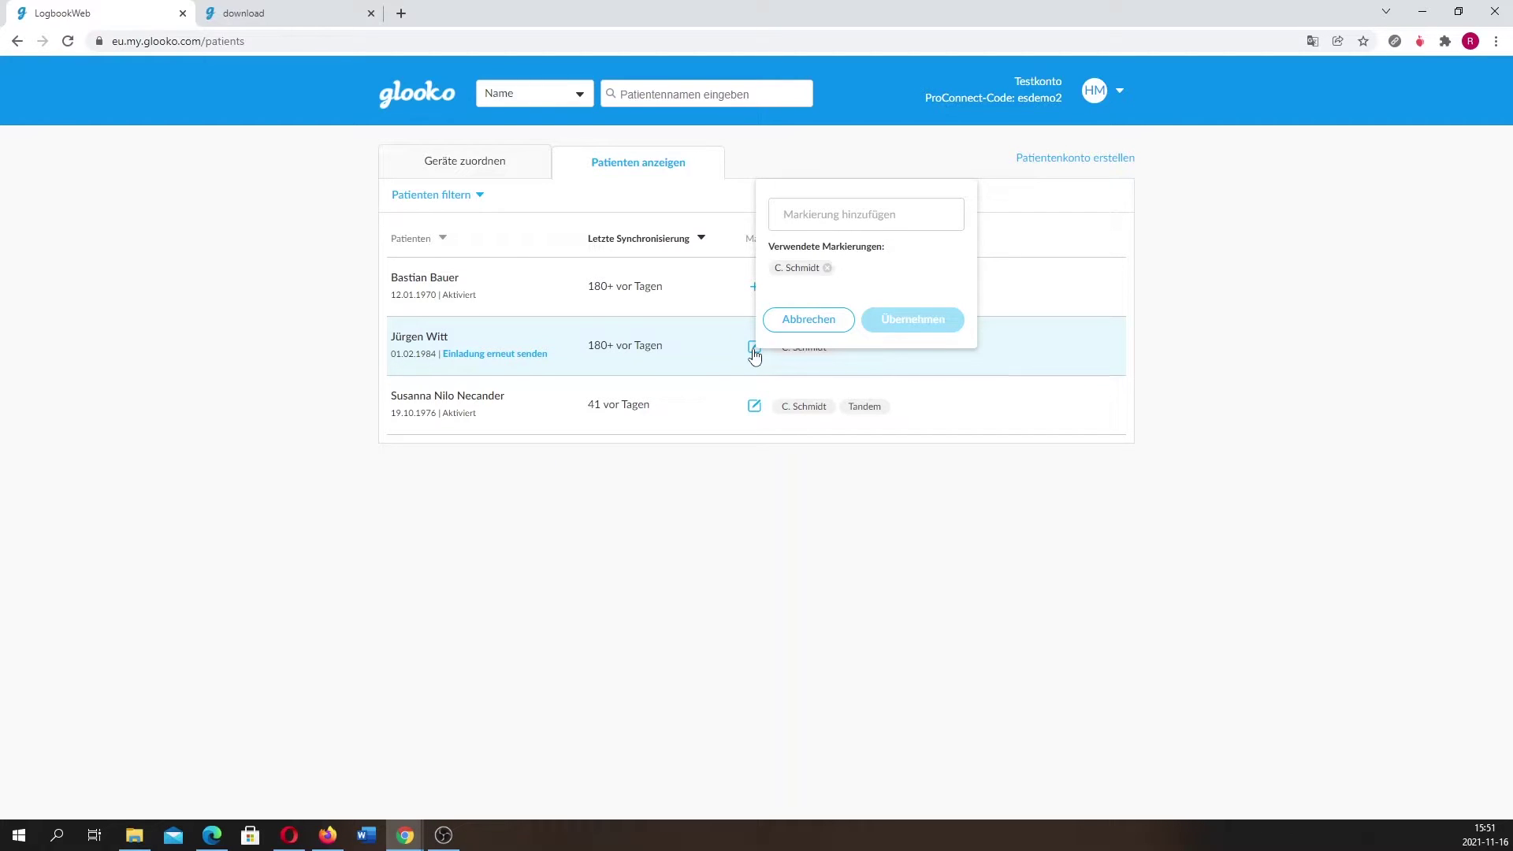
left_click(833, 216)
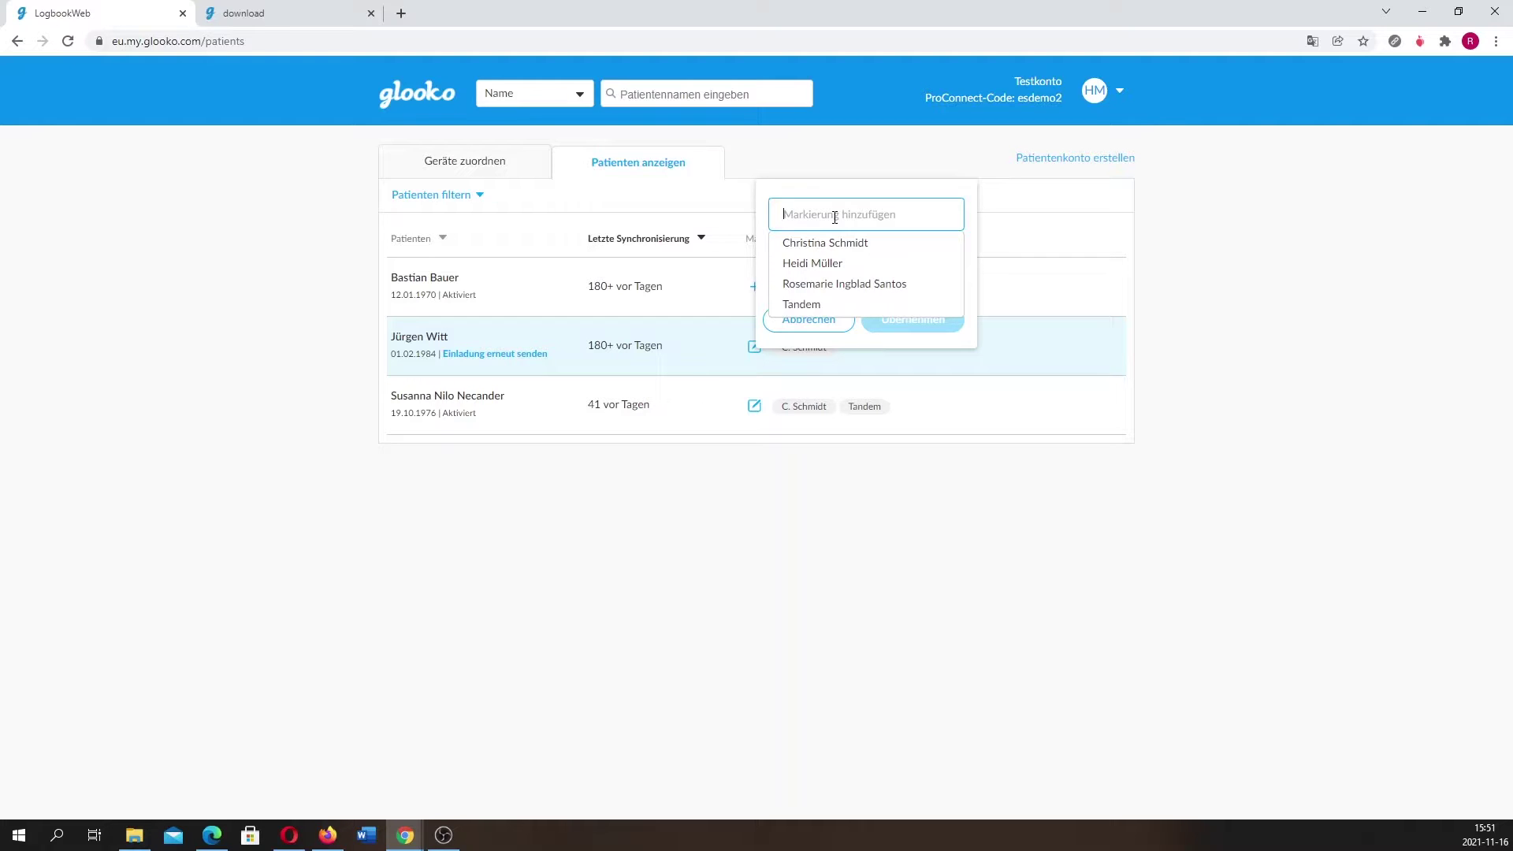
left_click(1020, 253)
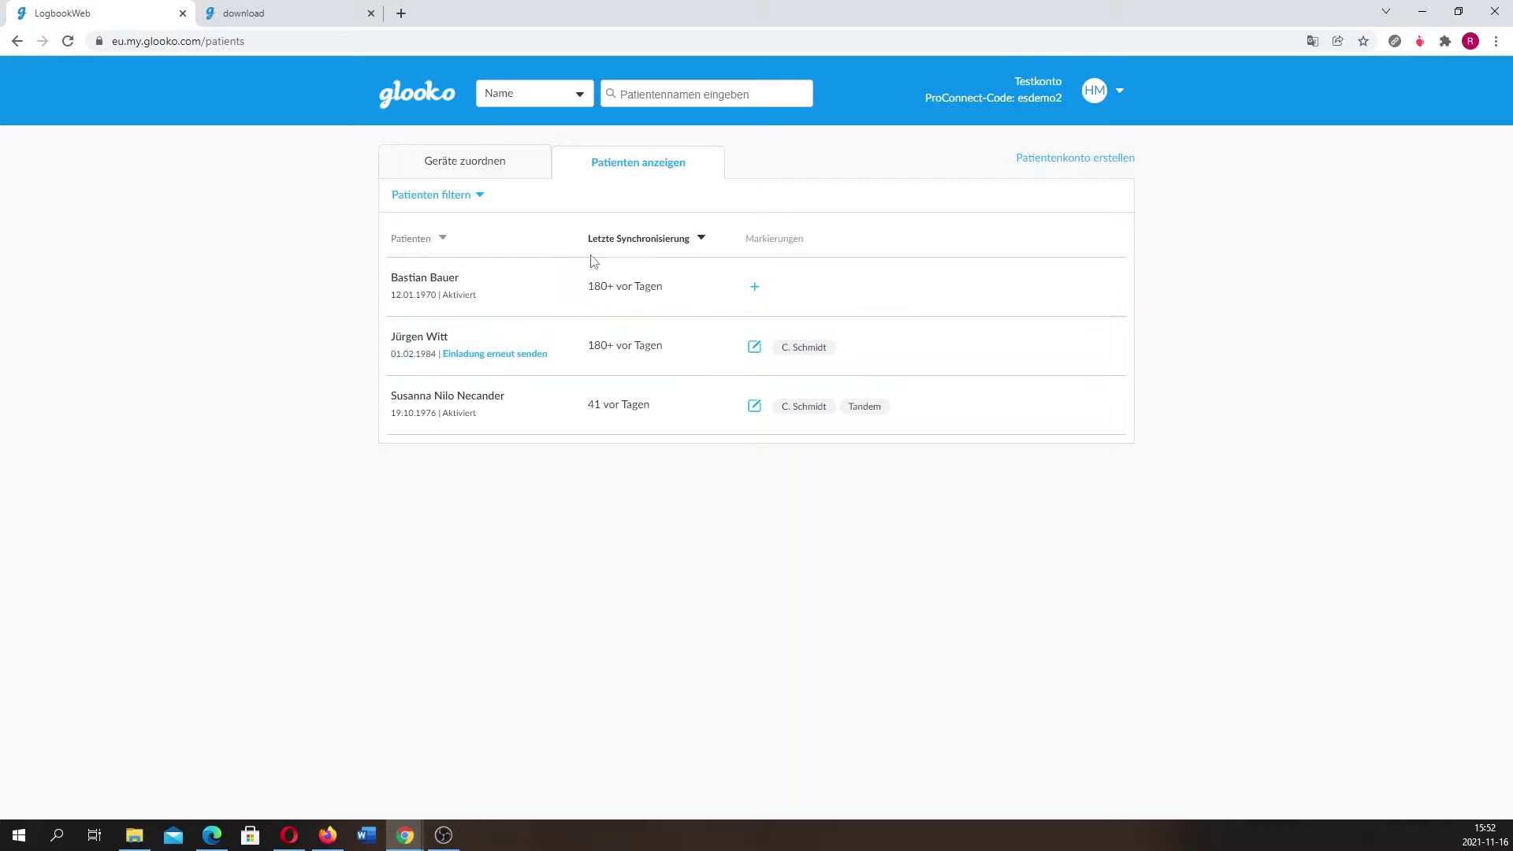
left_click(754, 347)
left_click(820, 216)
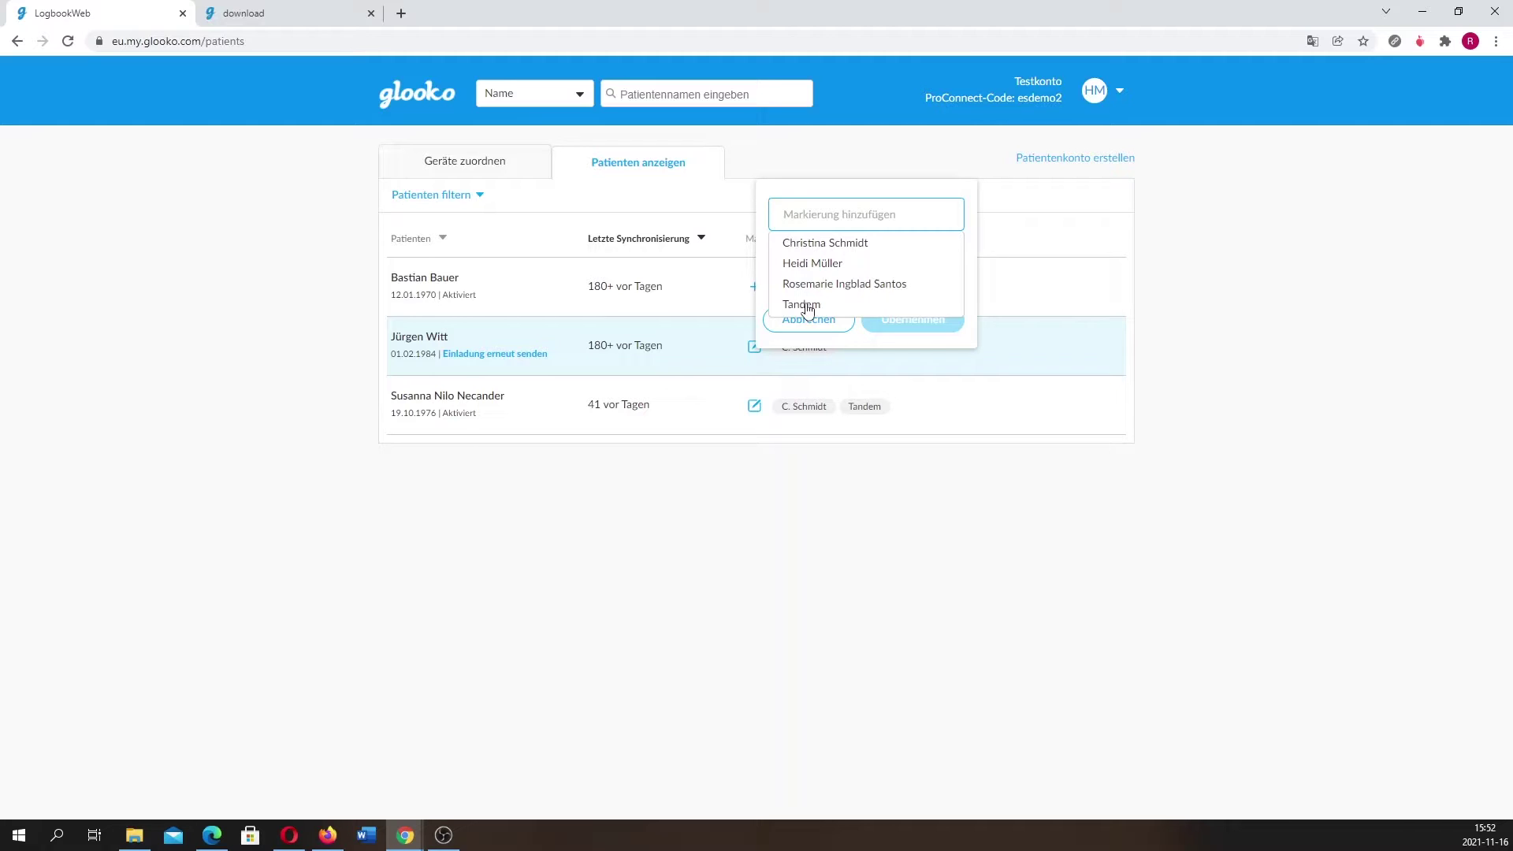
left_click(1017, 200)
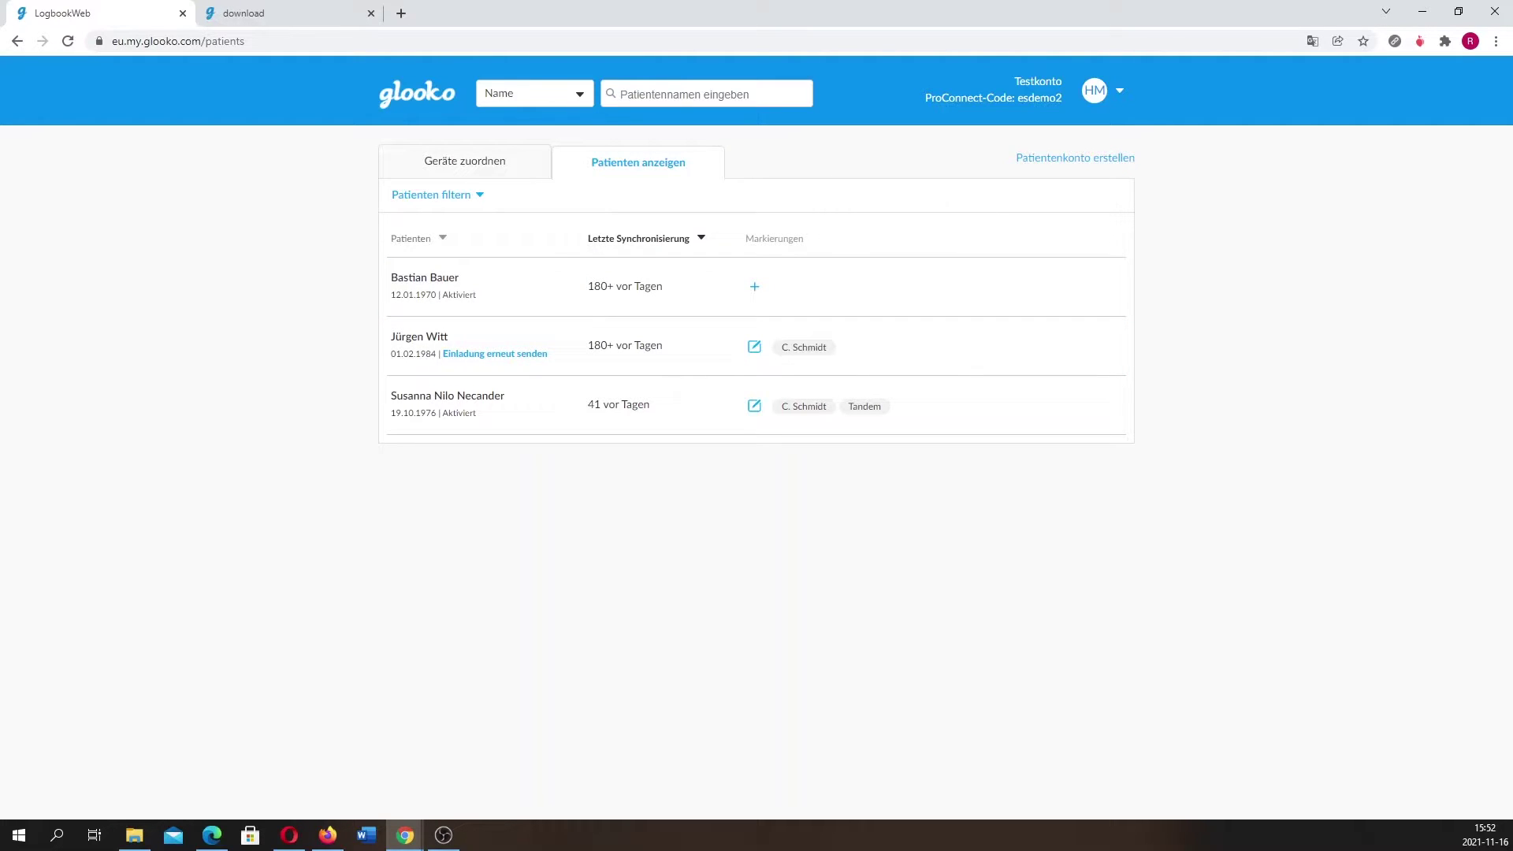
Filter the patient list by the listed doctor and the Tandem tag, and clear all filters again.
left_click(478, 196)
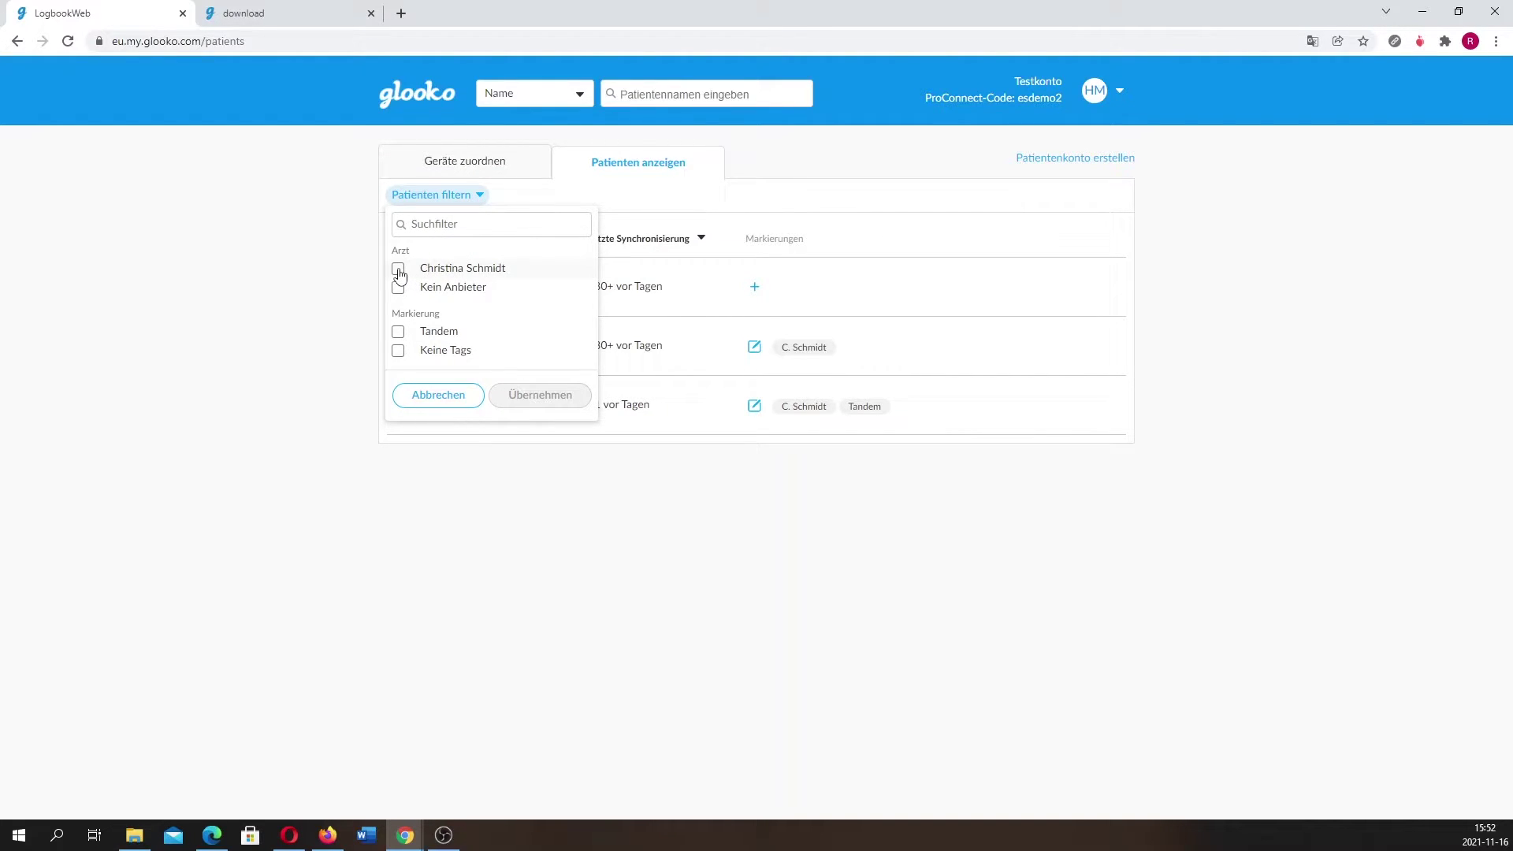
left_click(400, 333)
left_click(399, 271)
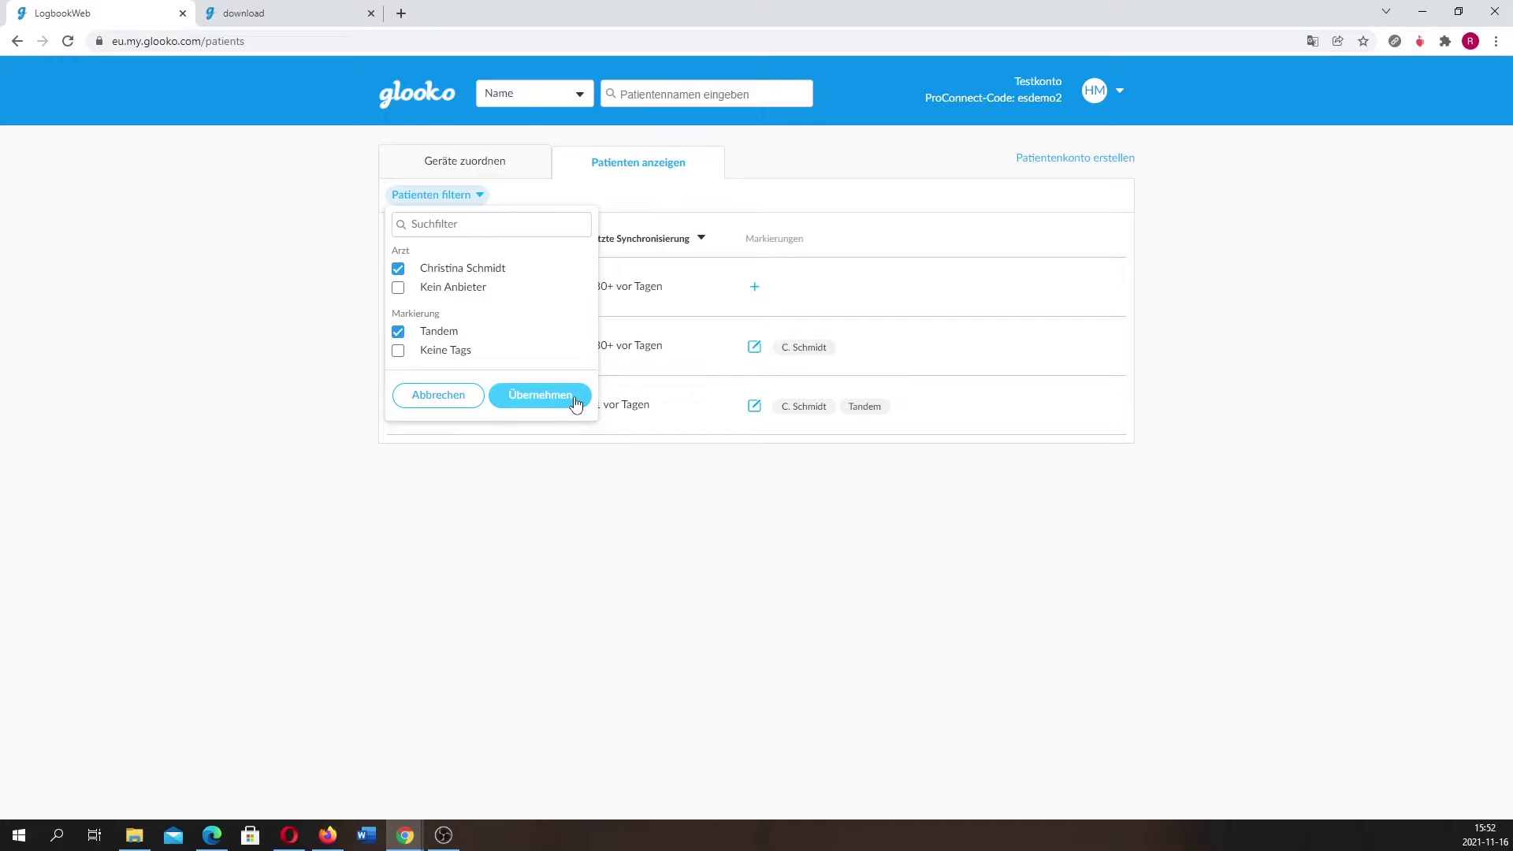
left_click(545, 402)
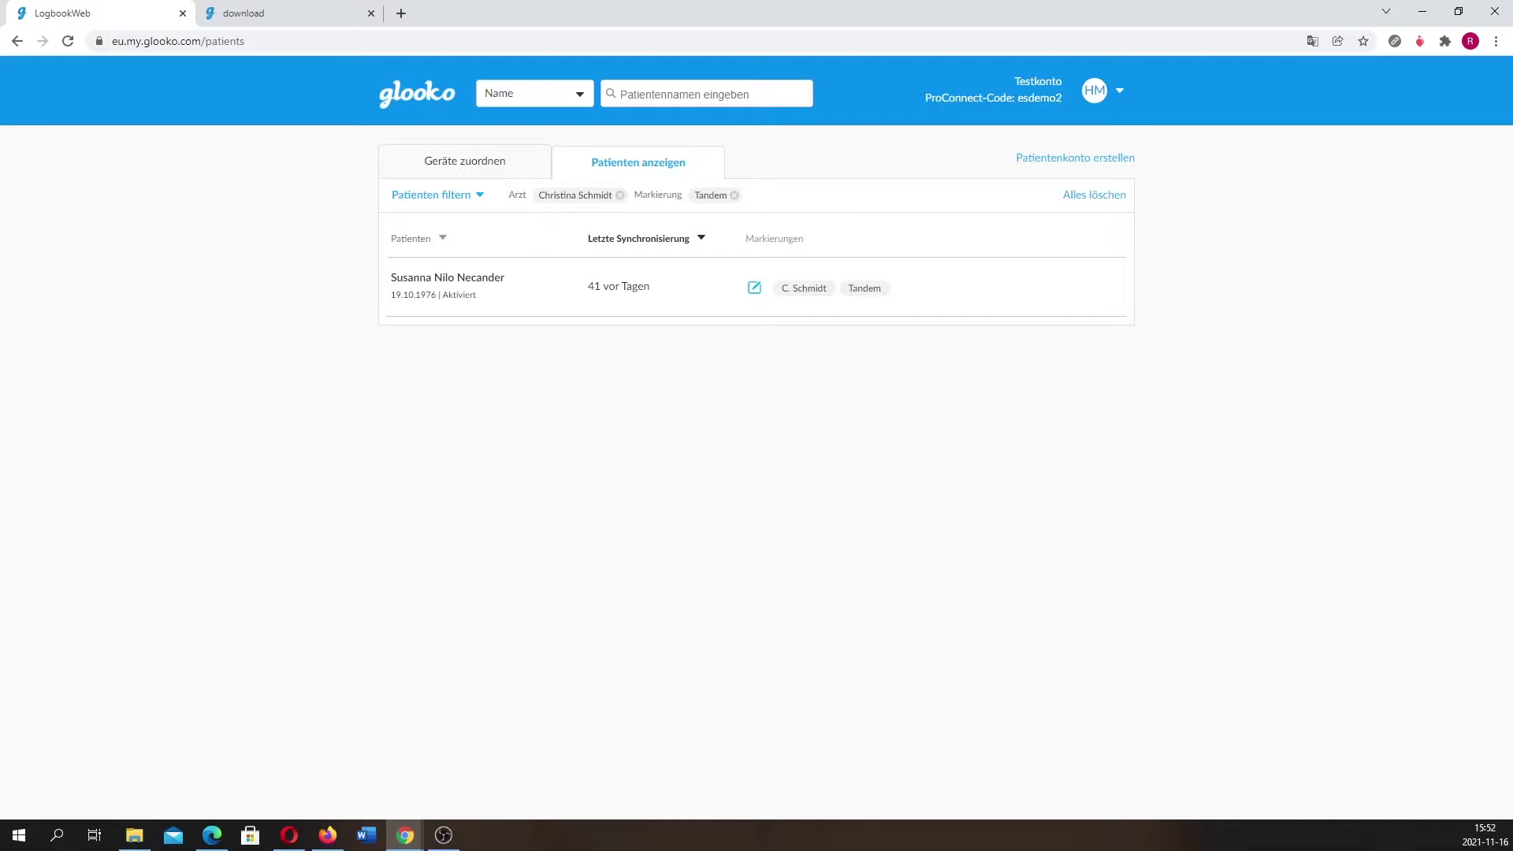
left_click(1102, 198)
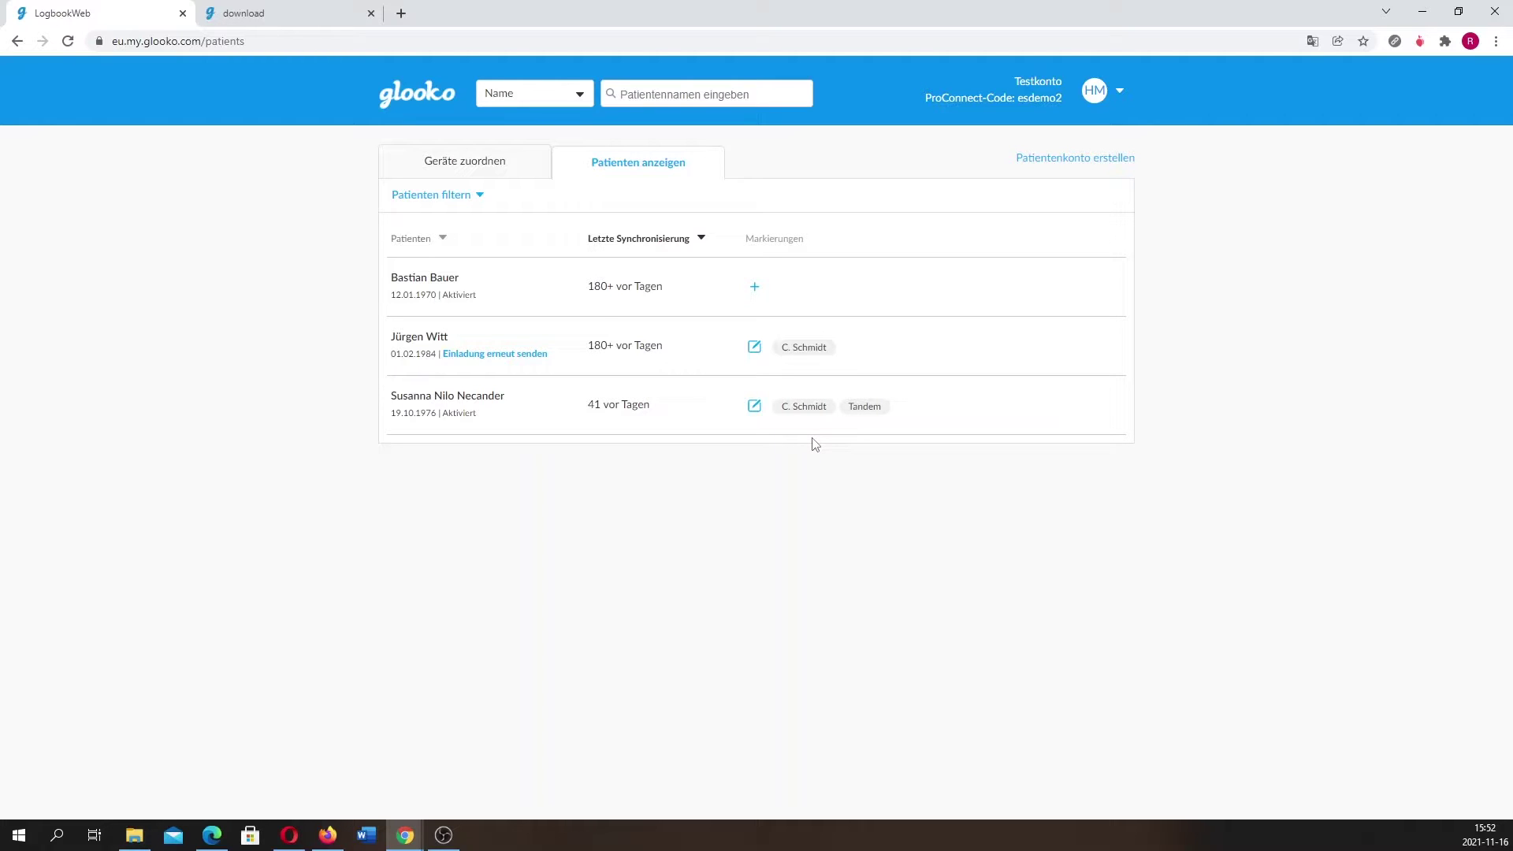
Look at the form for creating a new patient account and close it without creating one.
left_click(1079, 161)
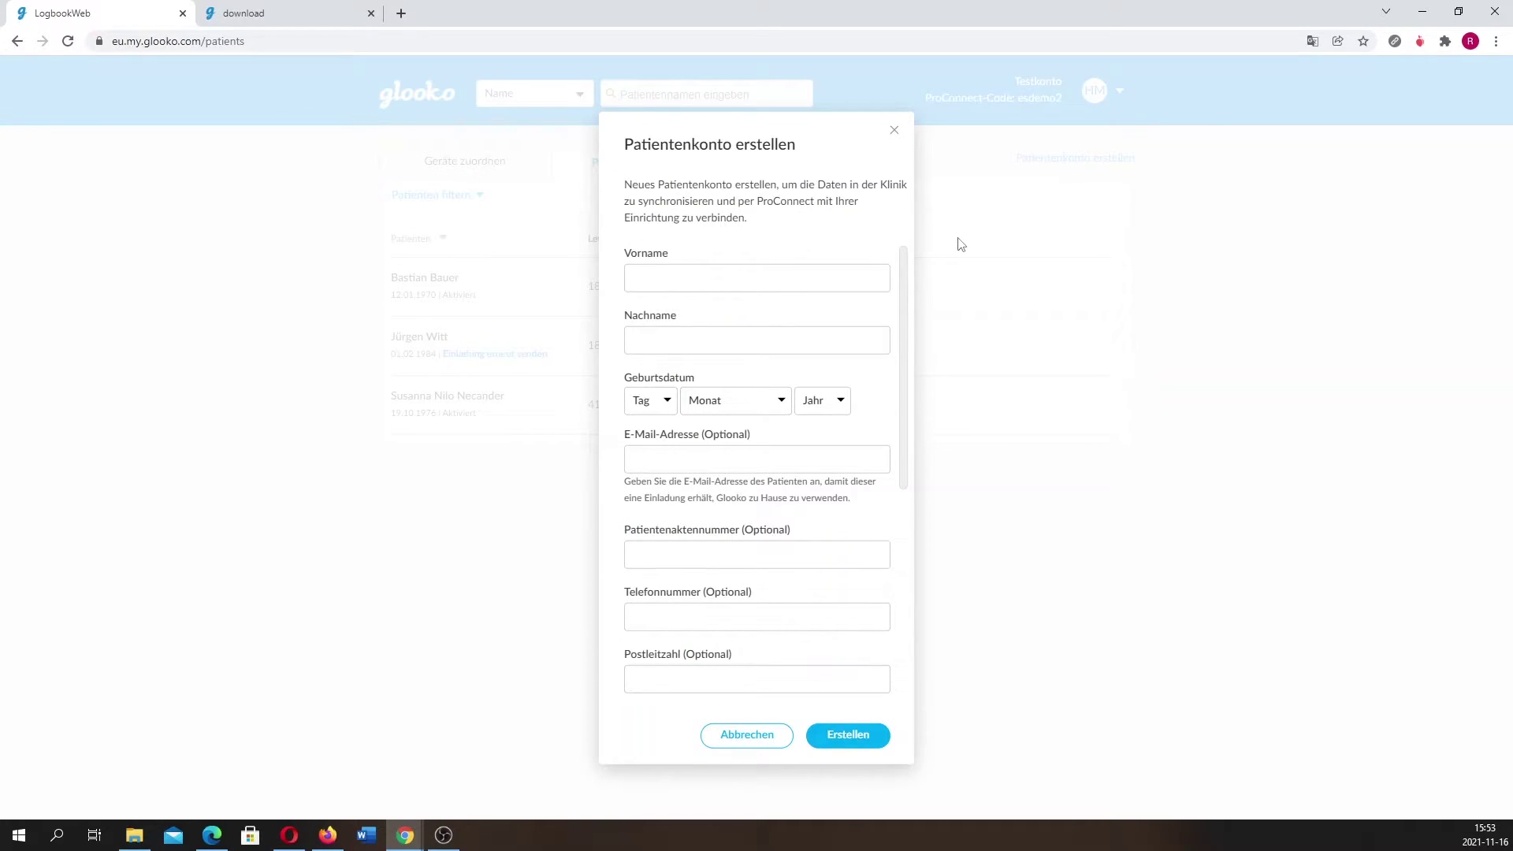
left_click(898, 132)
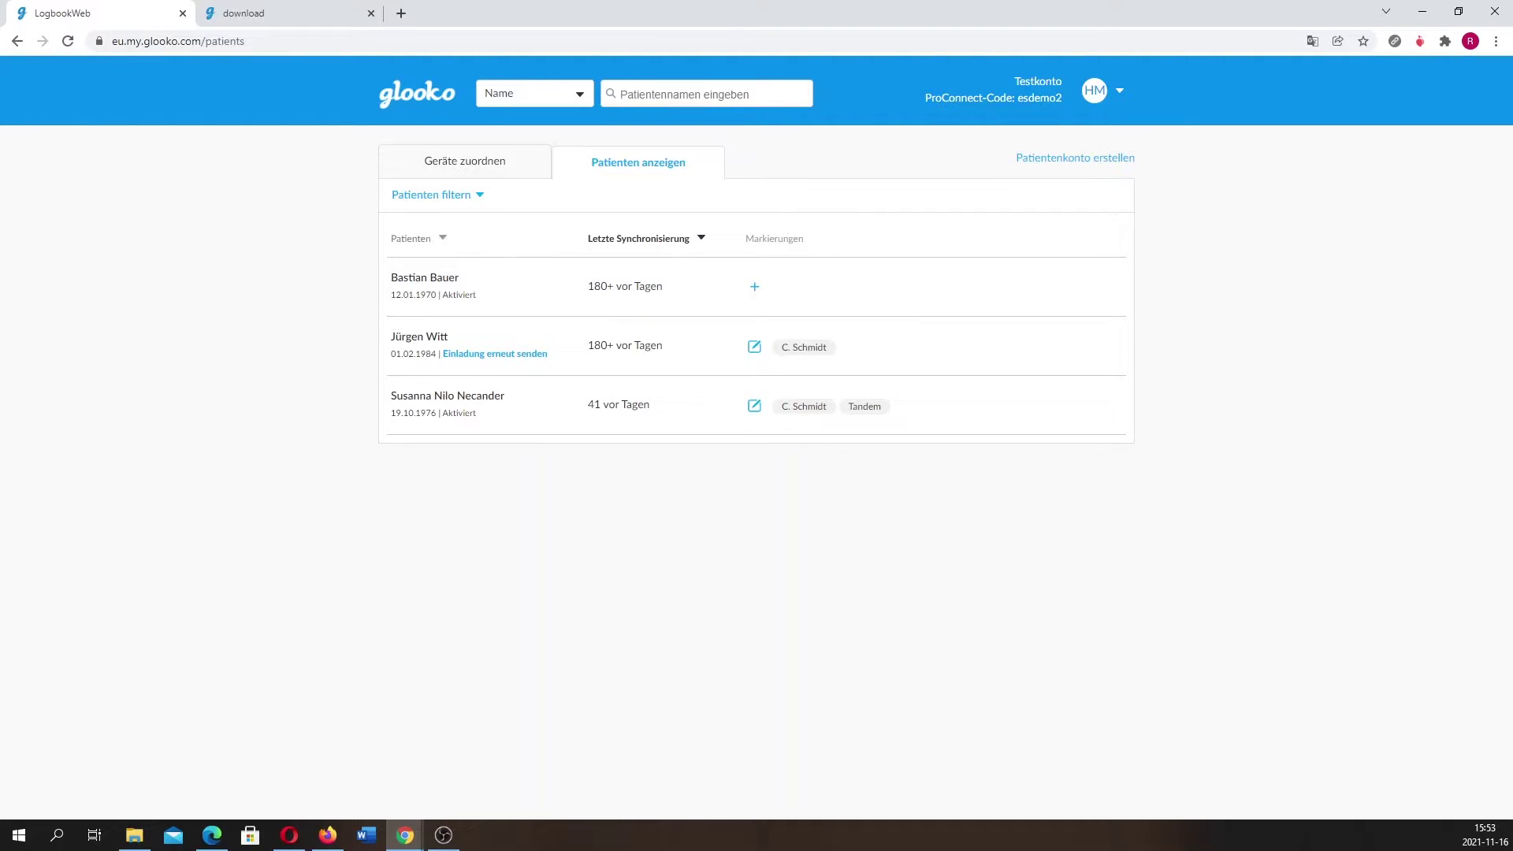
Open the account settings and go past the profile and terminal settings to the preferred PDF settings.
left_click(1119, 93)
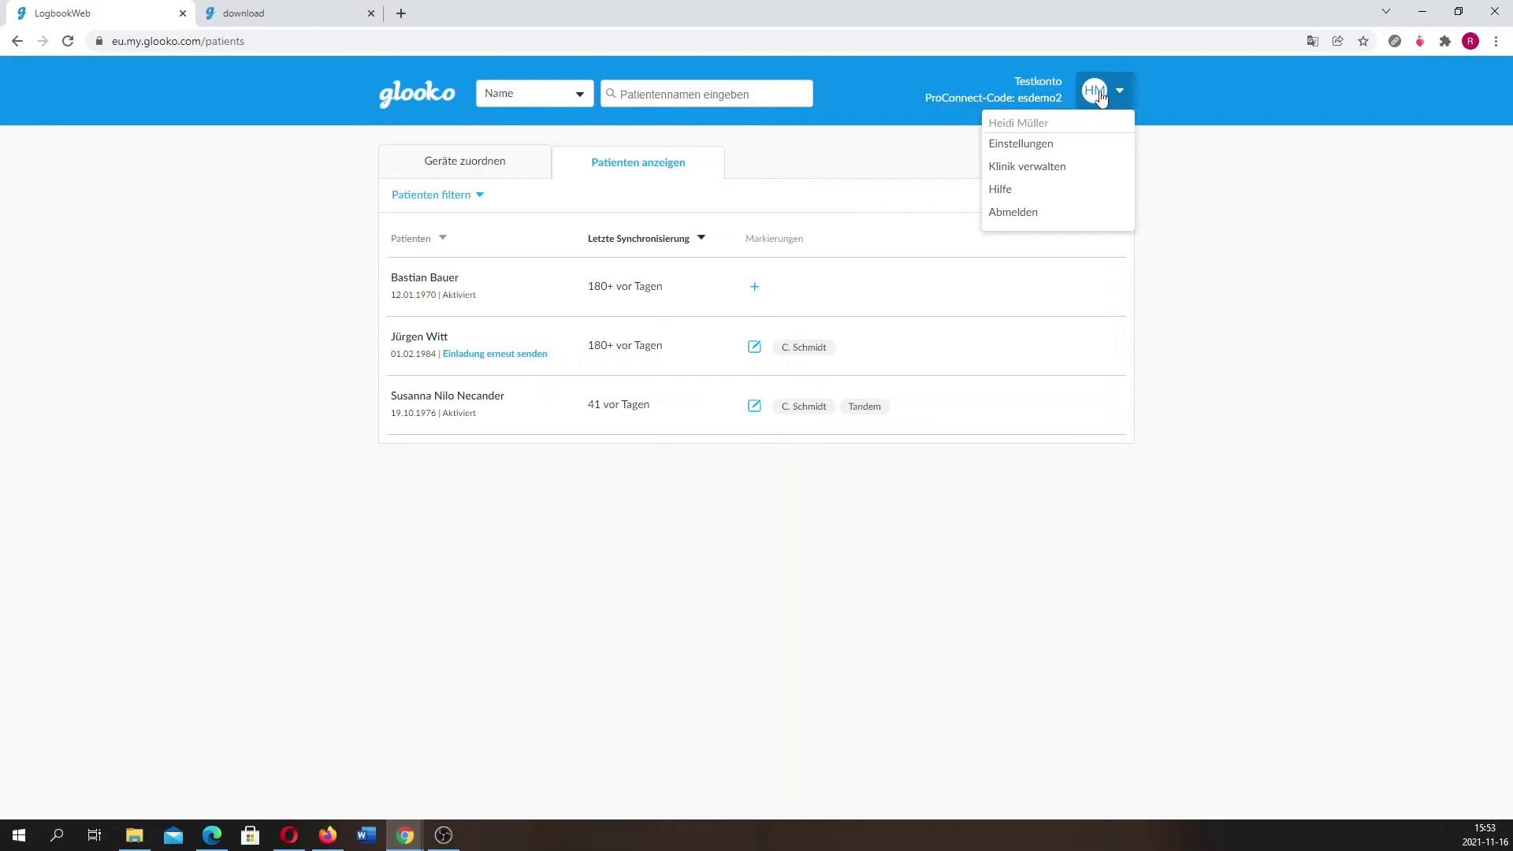
left_click(1048, 144)
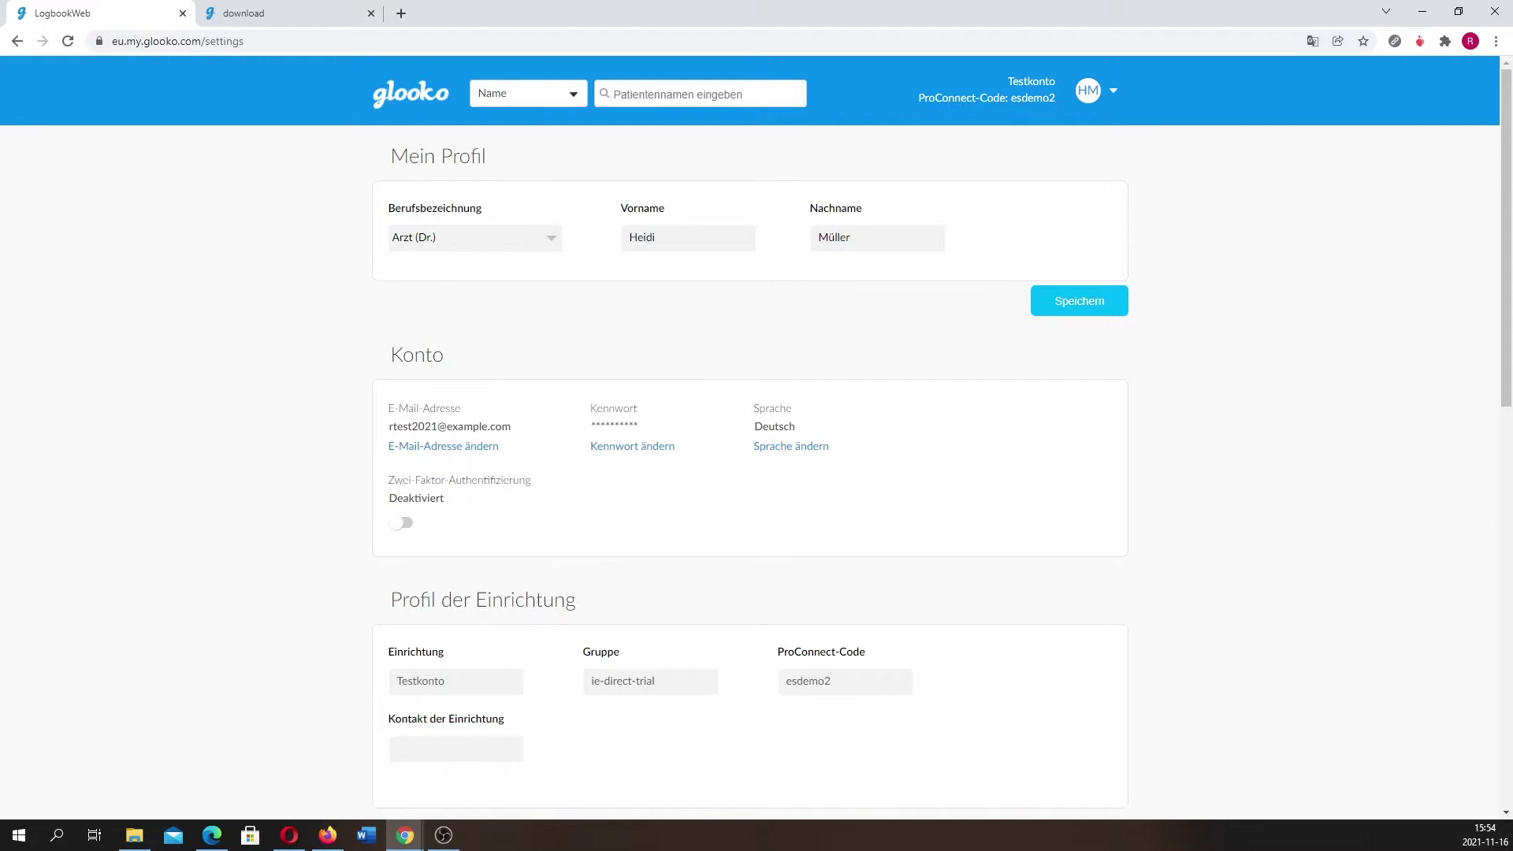
scroll(573, 528, "down", 6)
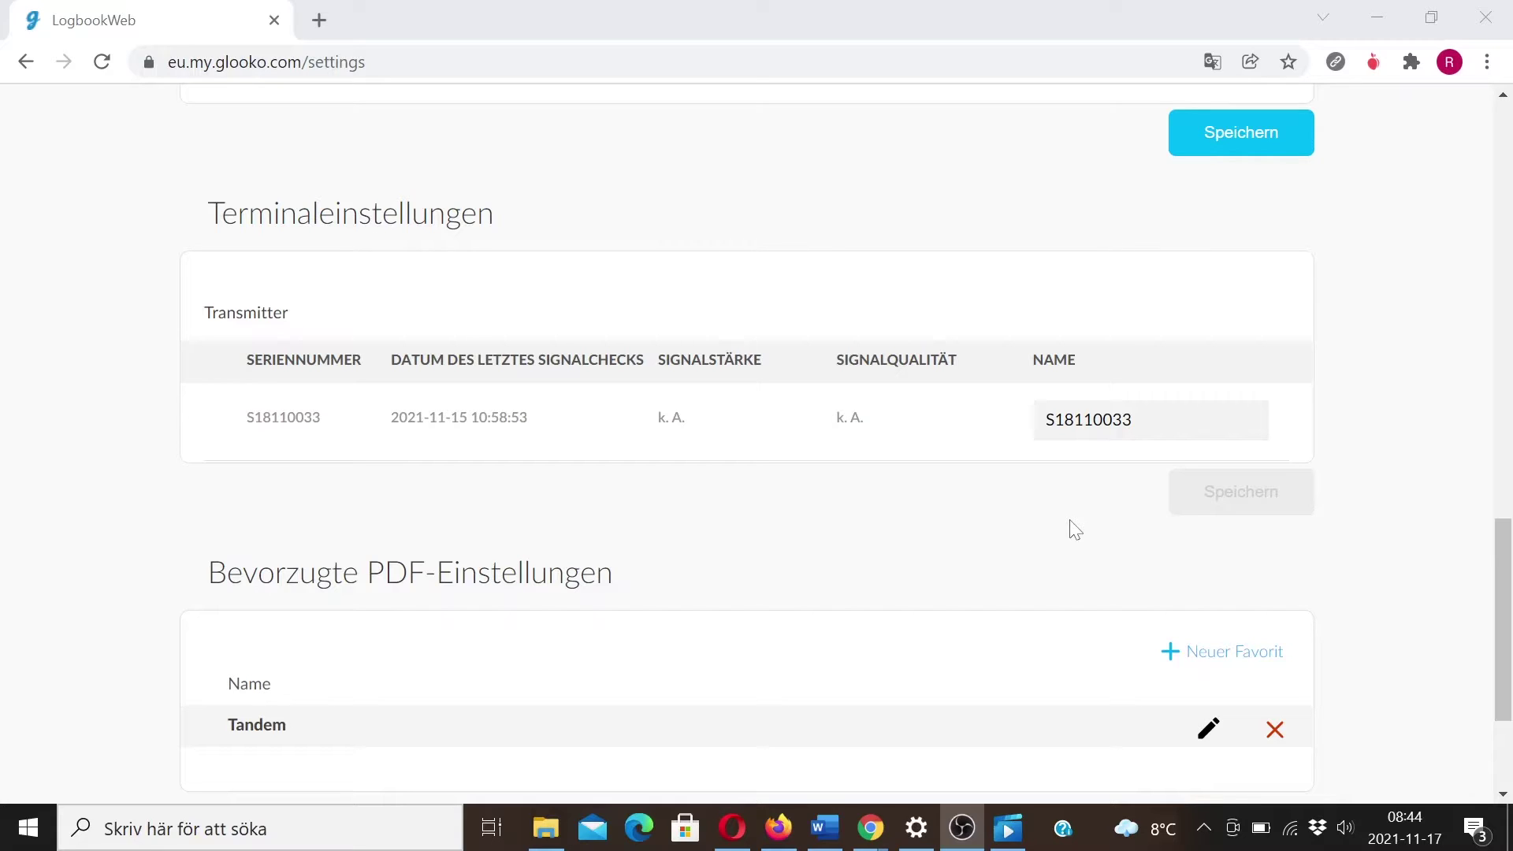
scroll(1075, 529, "down", 3)
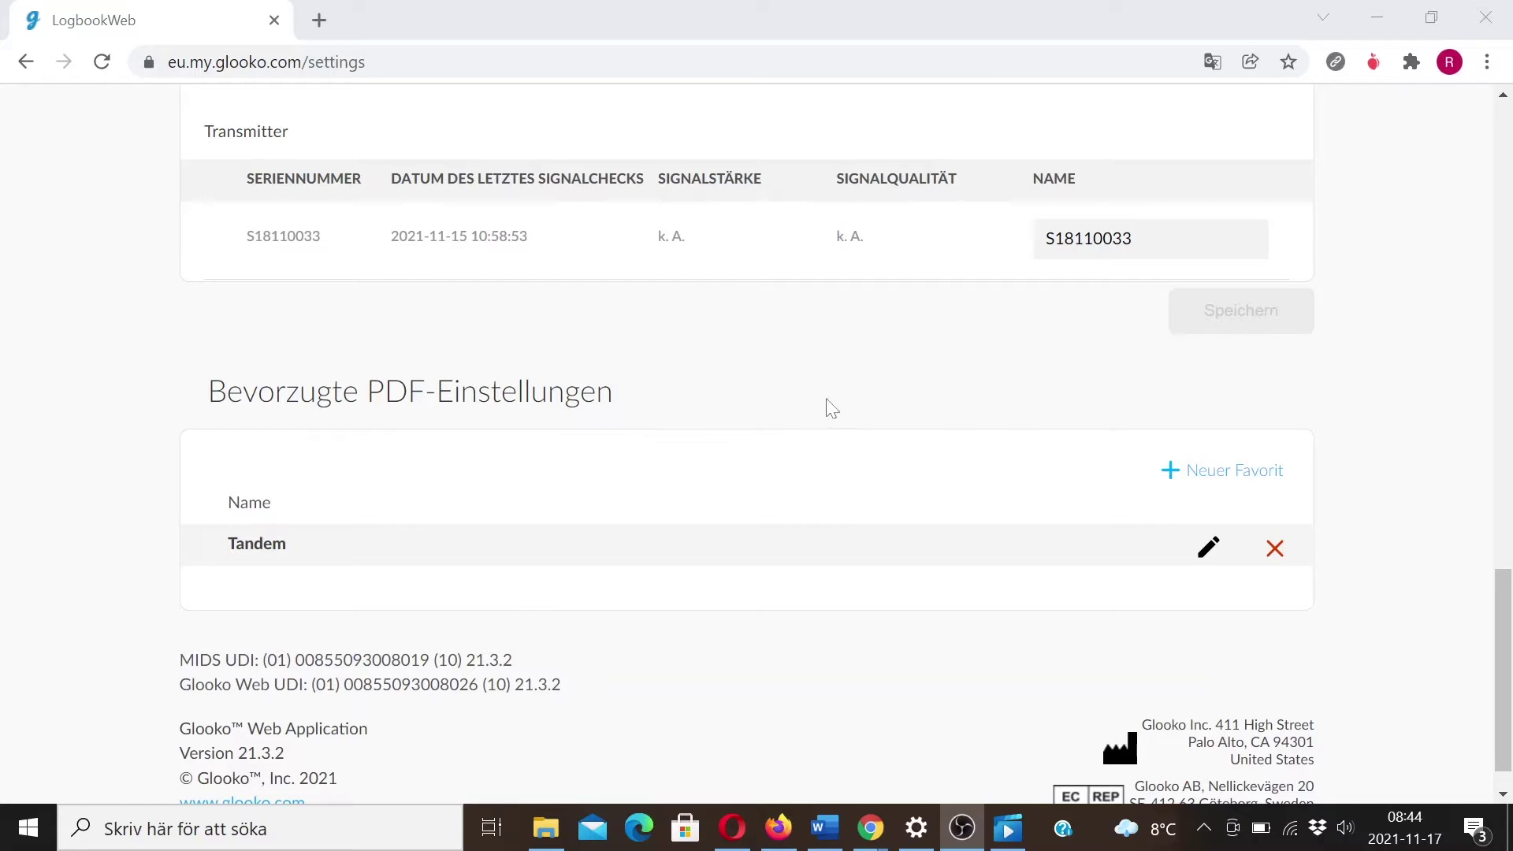
Start a new preferred PDF profile and name it Favorit.
left_click(1238, 481)
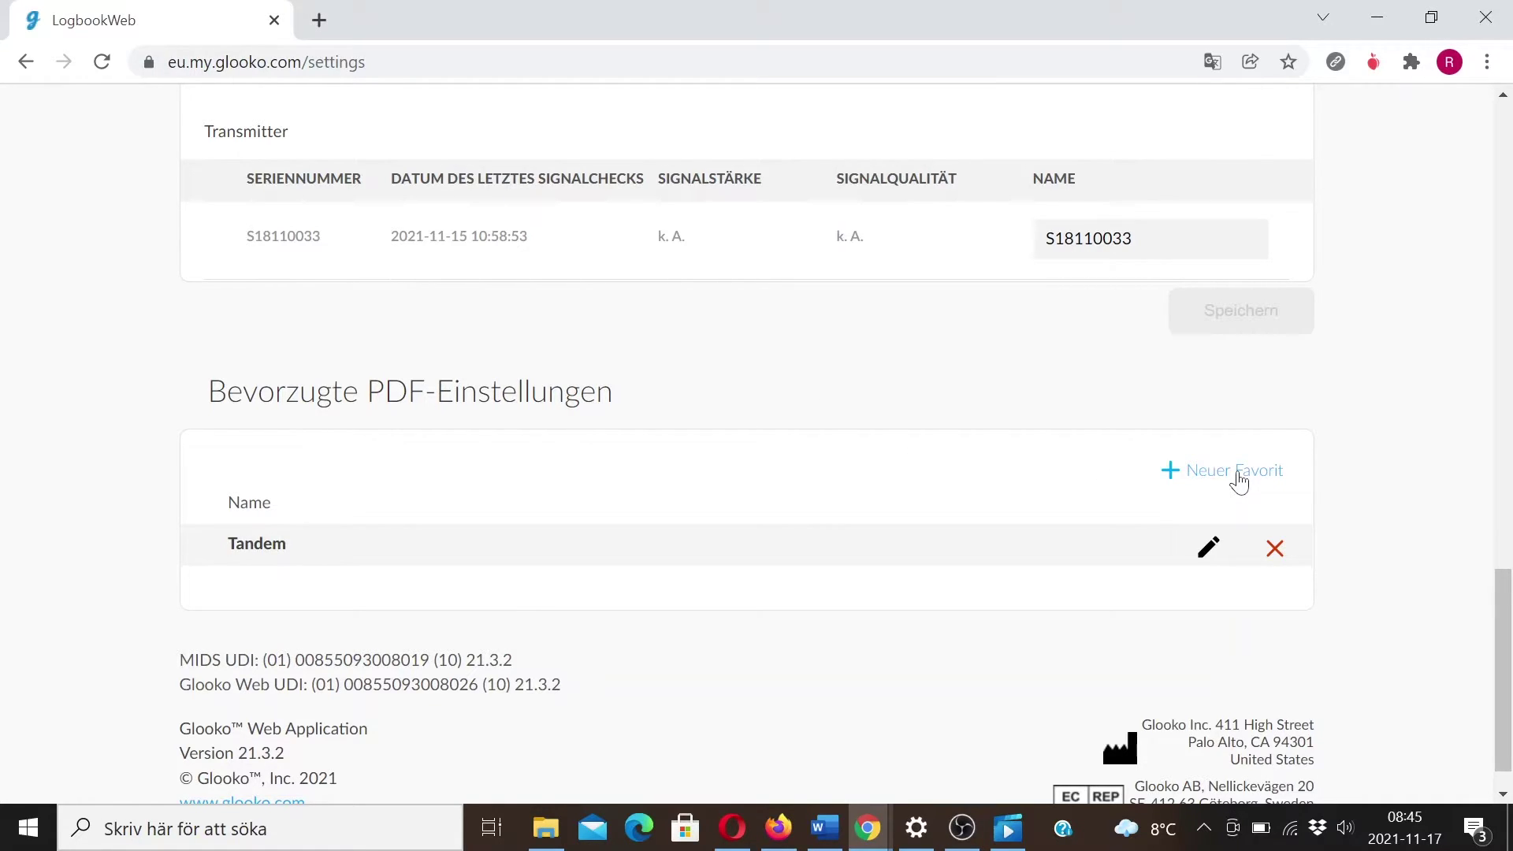
left_click(1239, 476)
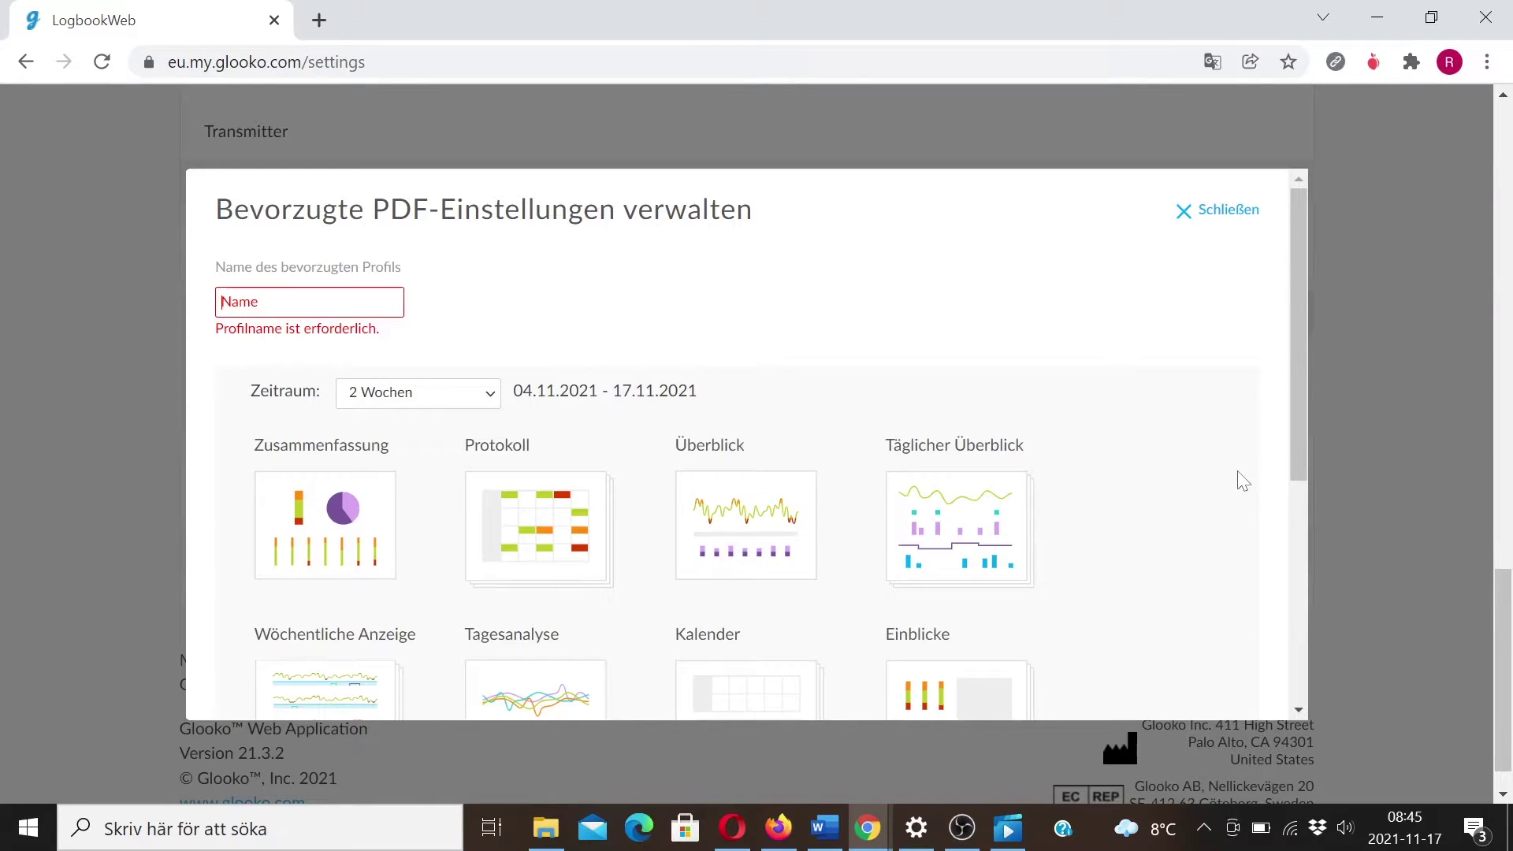
type("Fav")
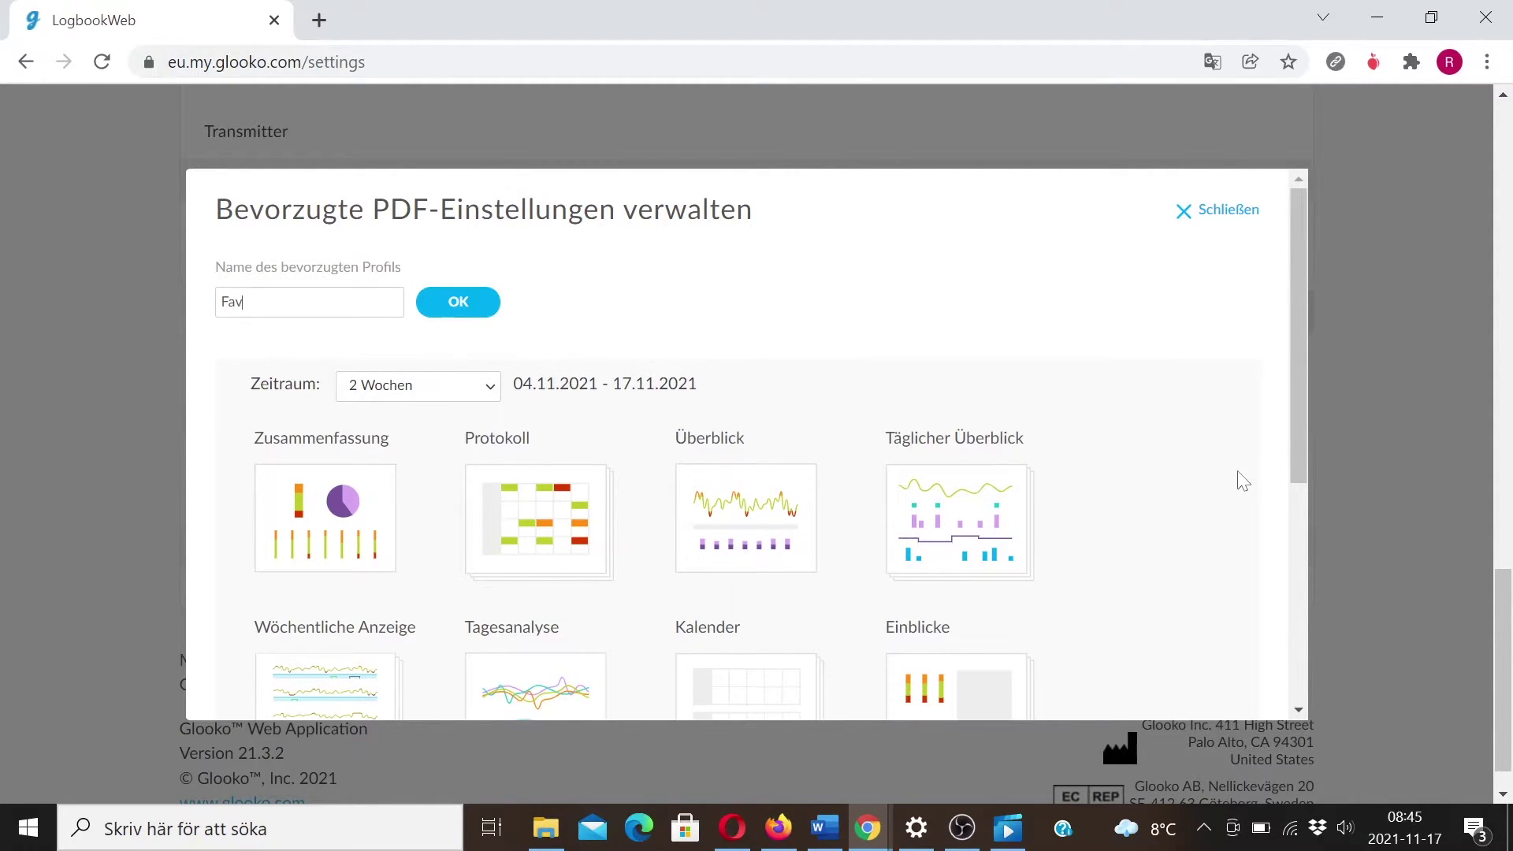
type("orit")
left_click(473, 323)
Select the Protokoll and Überblick reports for the new PDF profile, and discard the profile without saving.
left_click(551, 524)
left_click(749, 521)
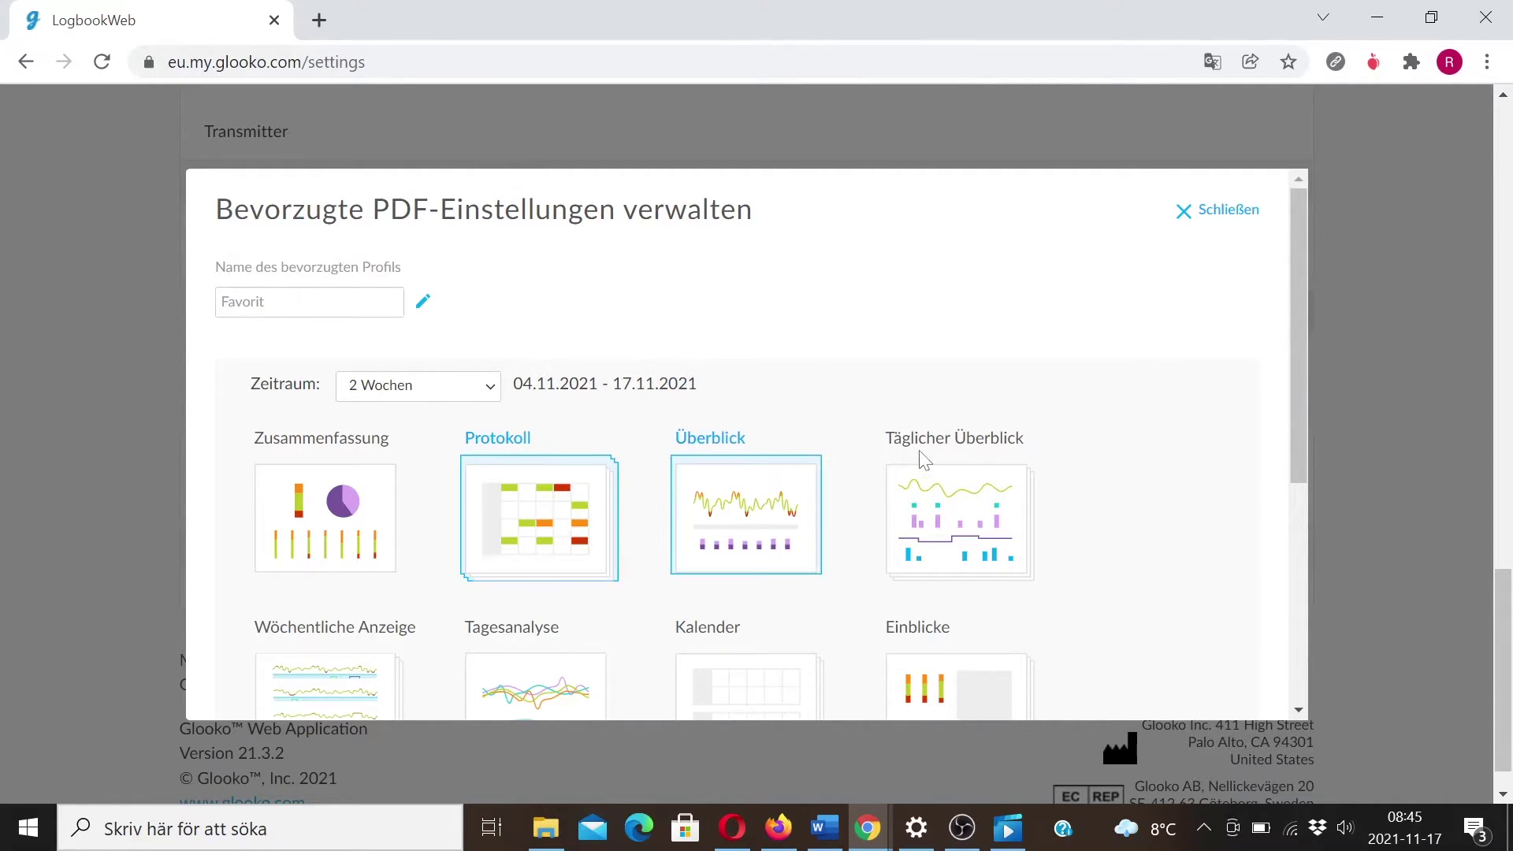
scroll(924, 461, "down", 3)
scroll(920, 462, "down", 2)
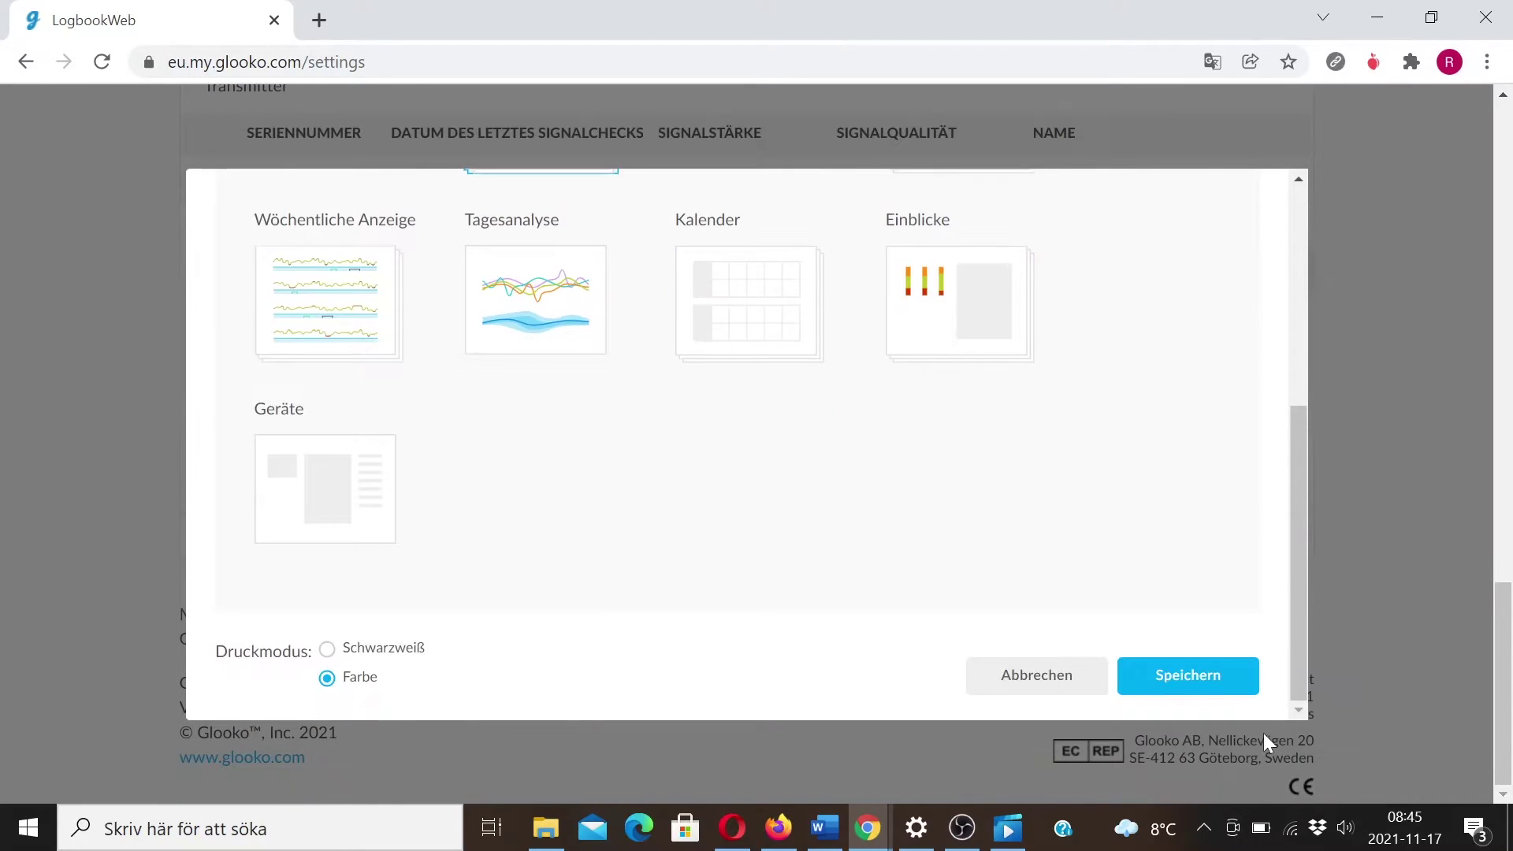
left_click(1060, 687)
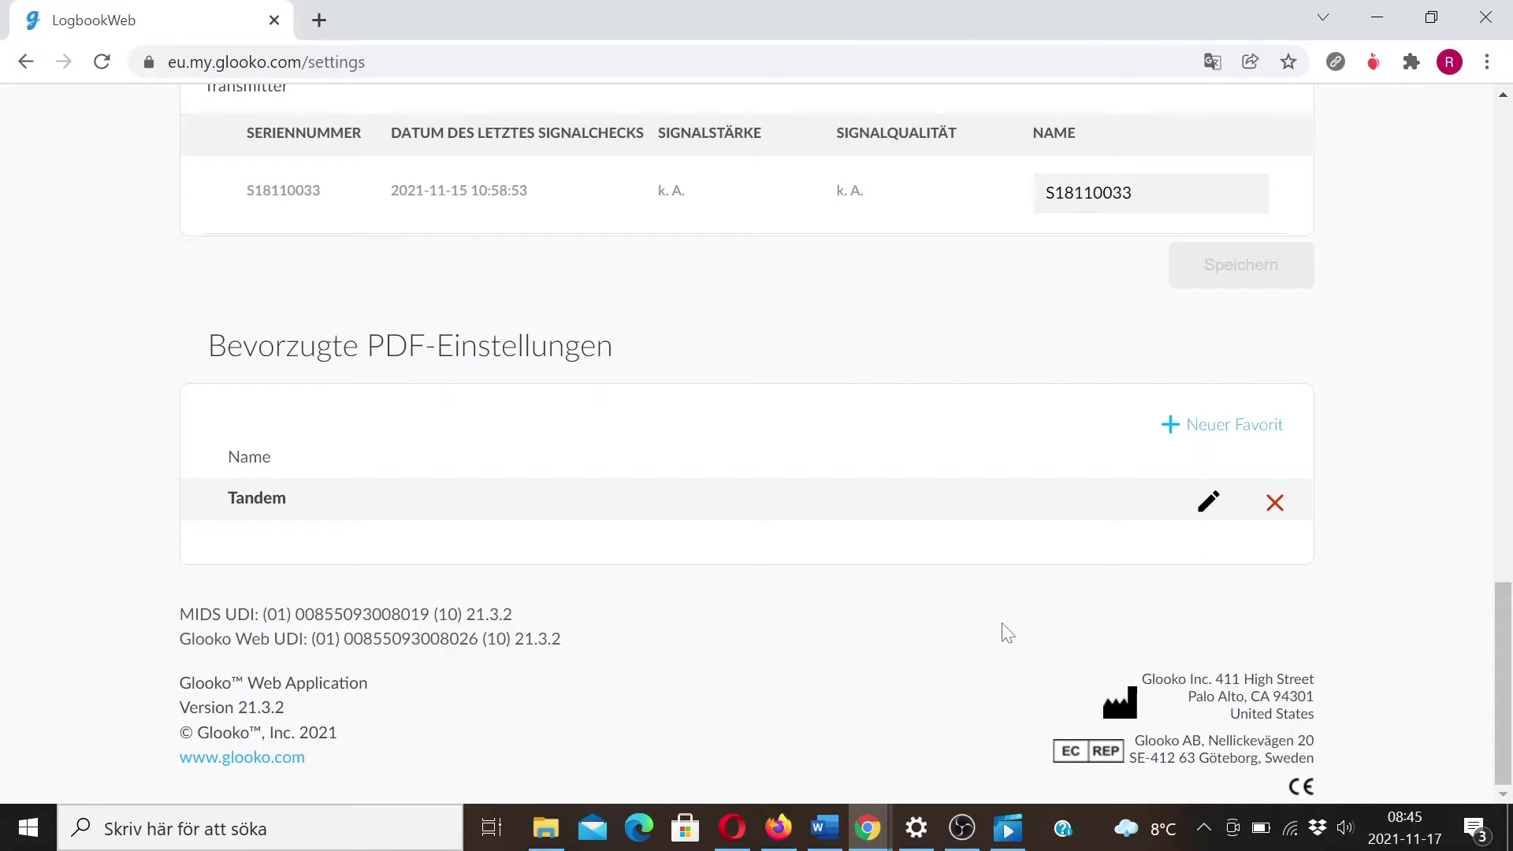
Leave the account settings and open the clinic management page.
scroll(857, 389, "up", 6)
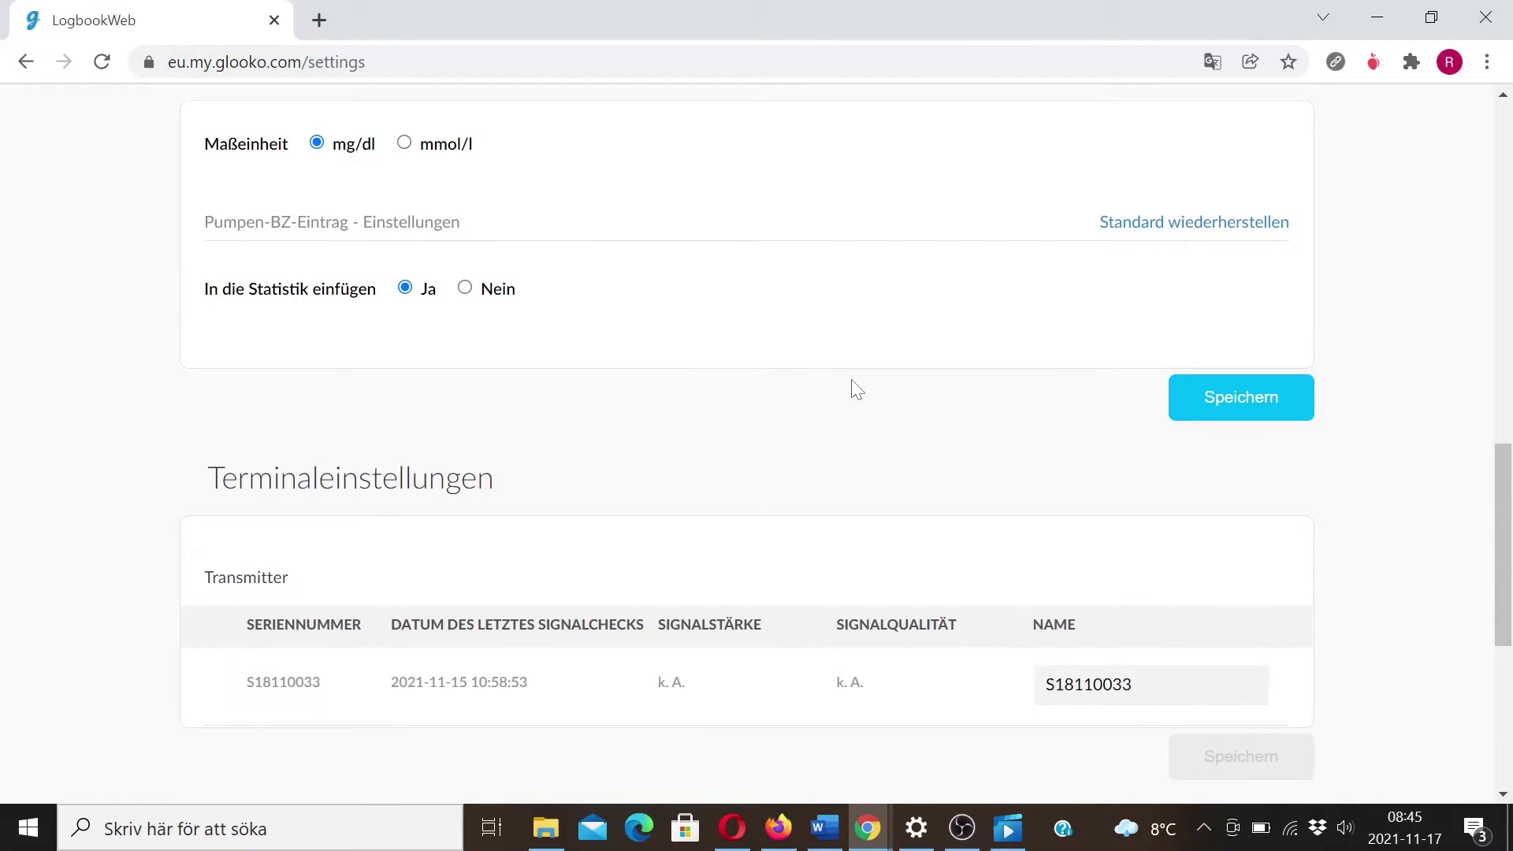
scroll(858, 389, "up", 10)
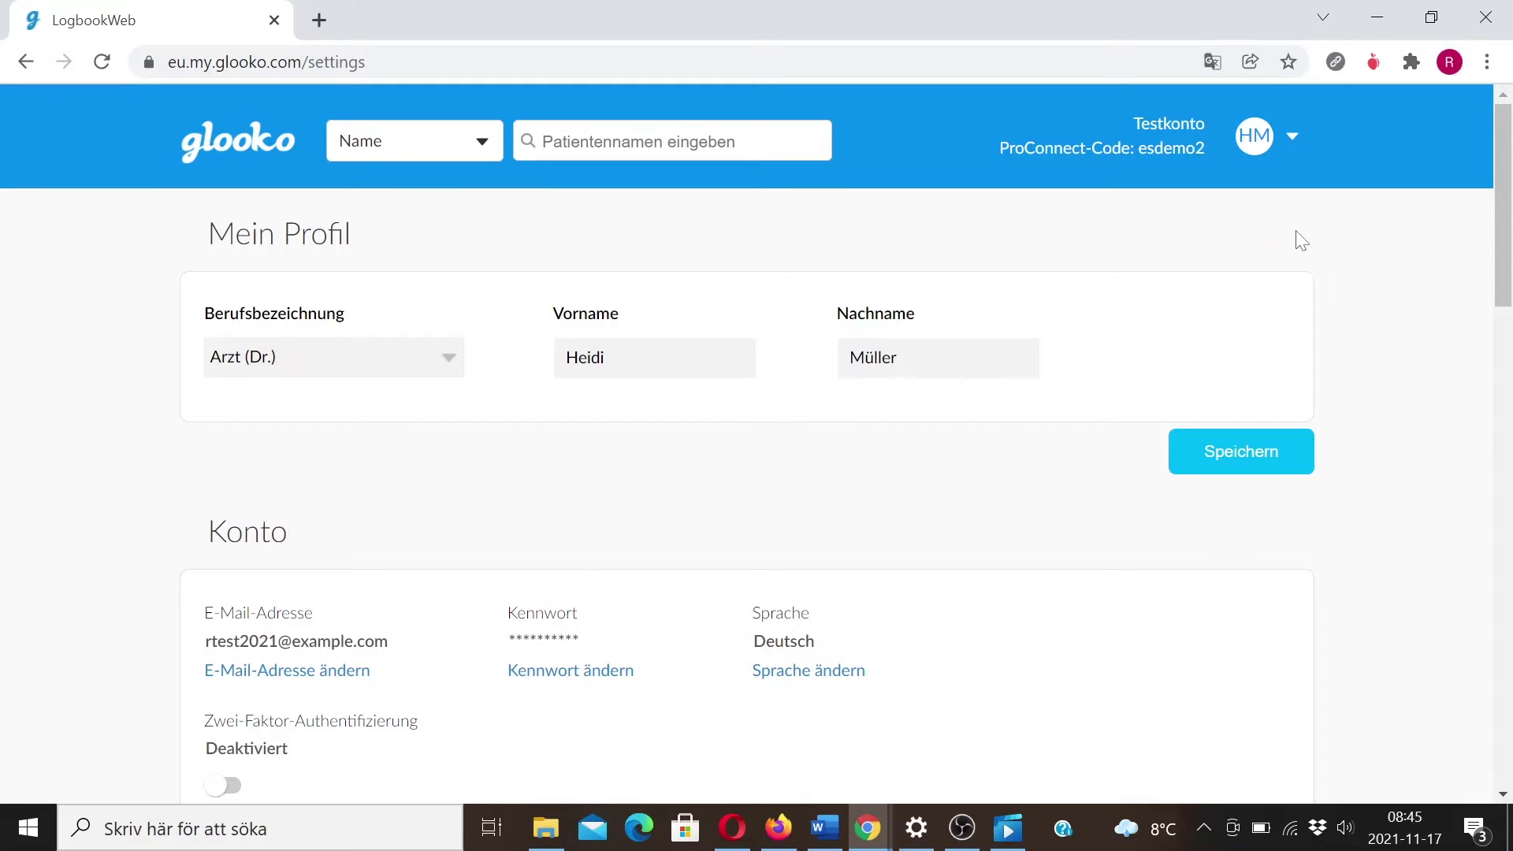
left_click(1290, 135)
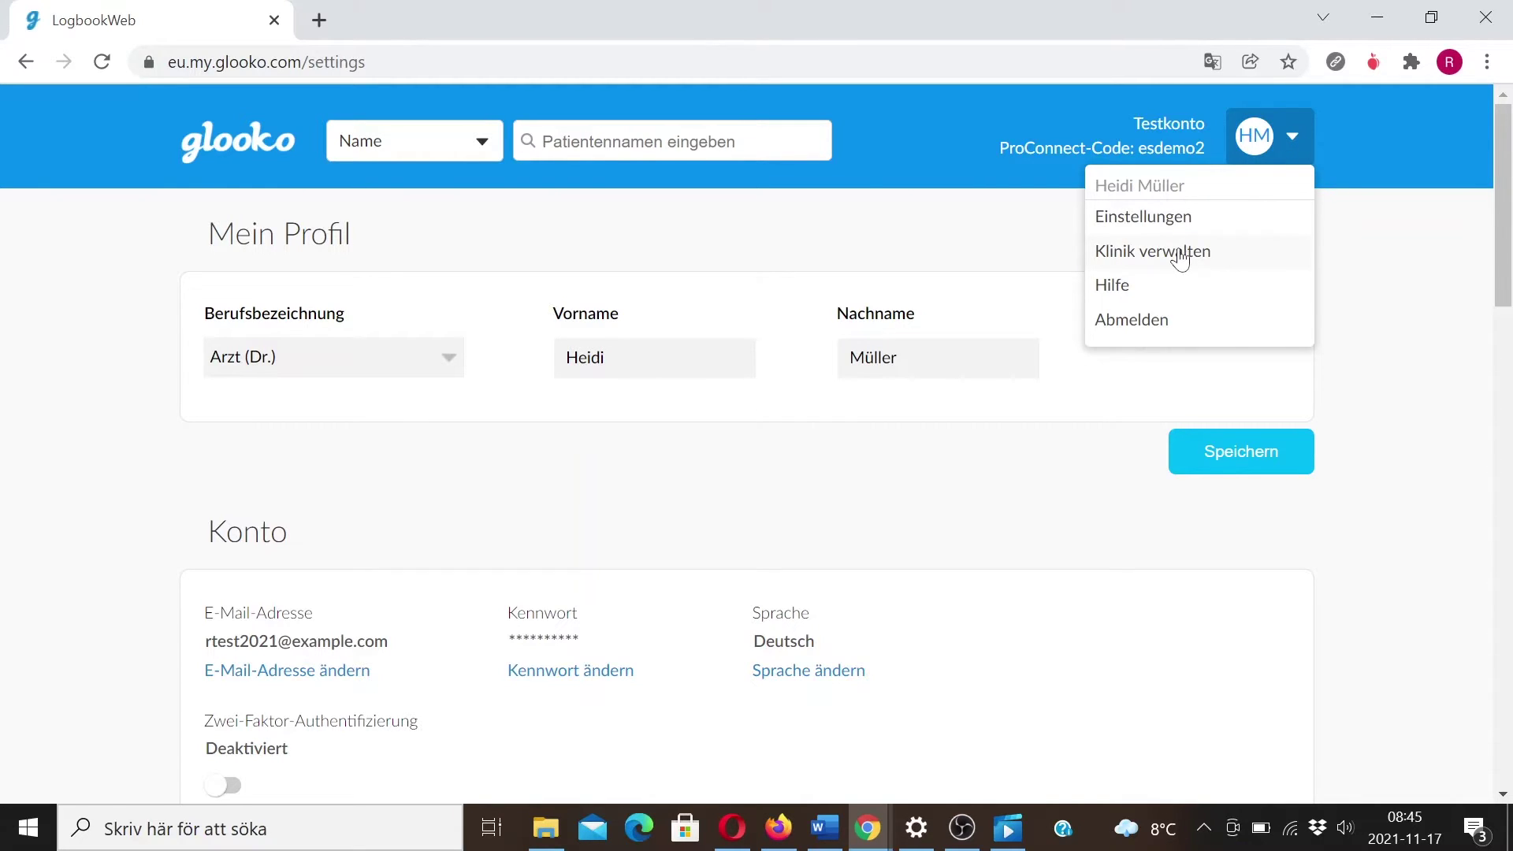
left_click(1179, 252)
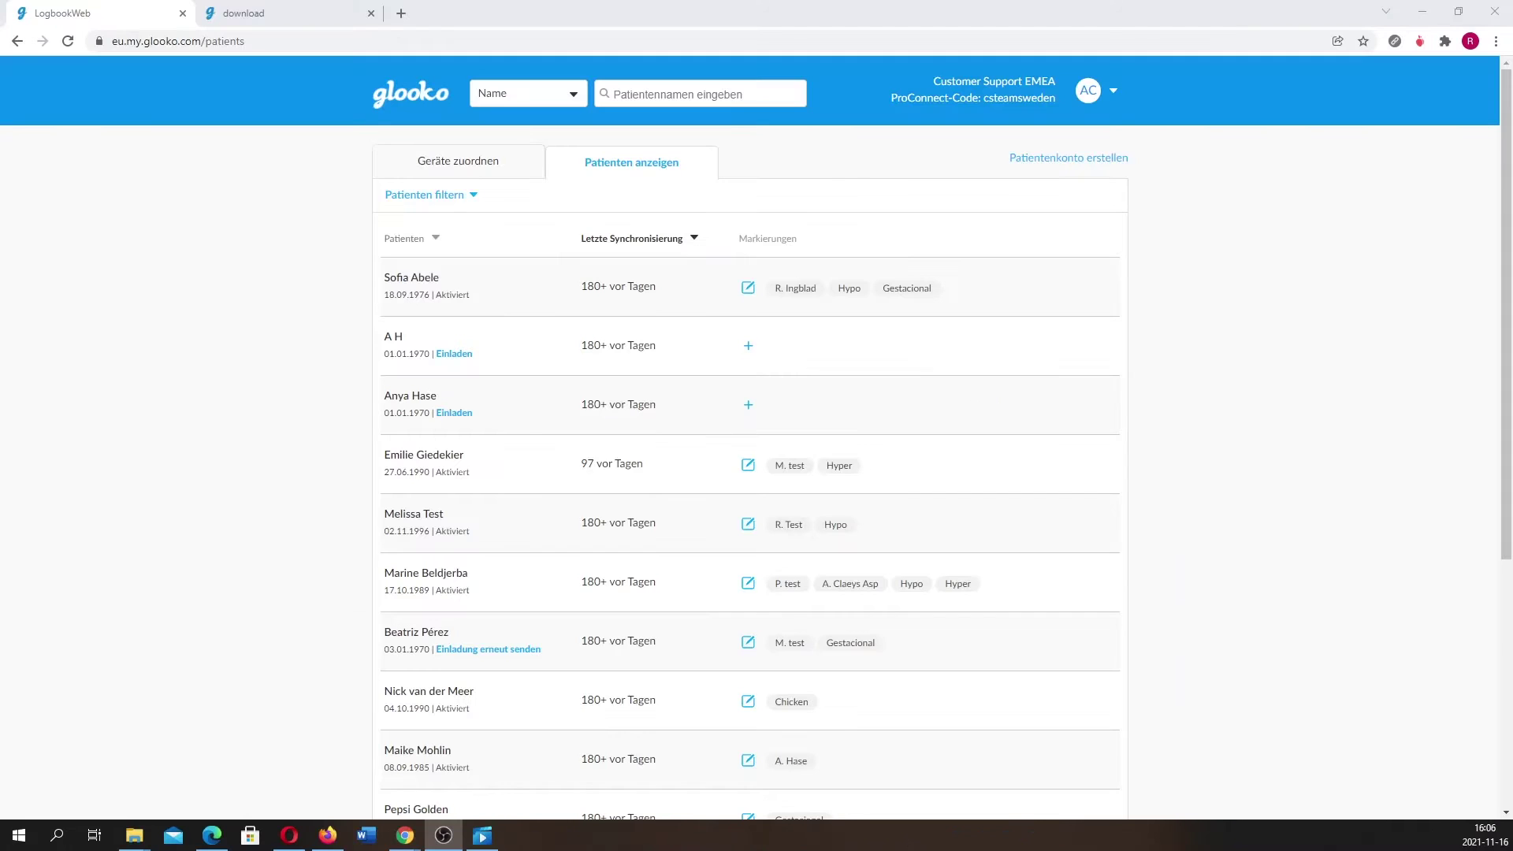
Open the summary of the first patient in the list and switch its period to a custom date range.
key("alt+Tab")
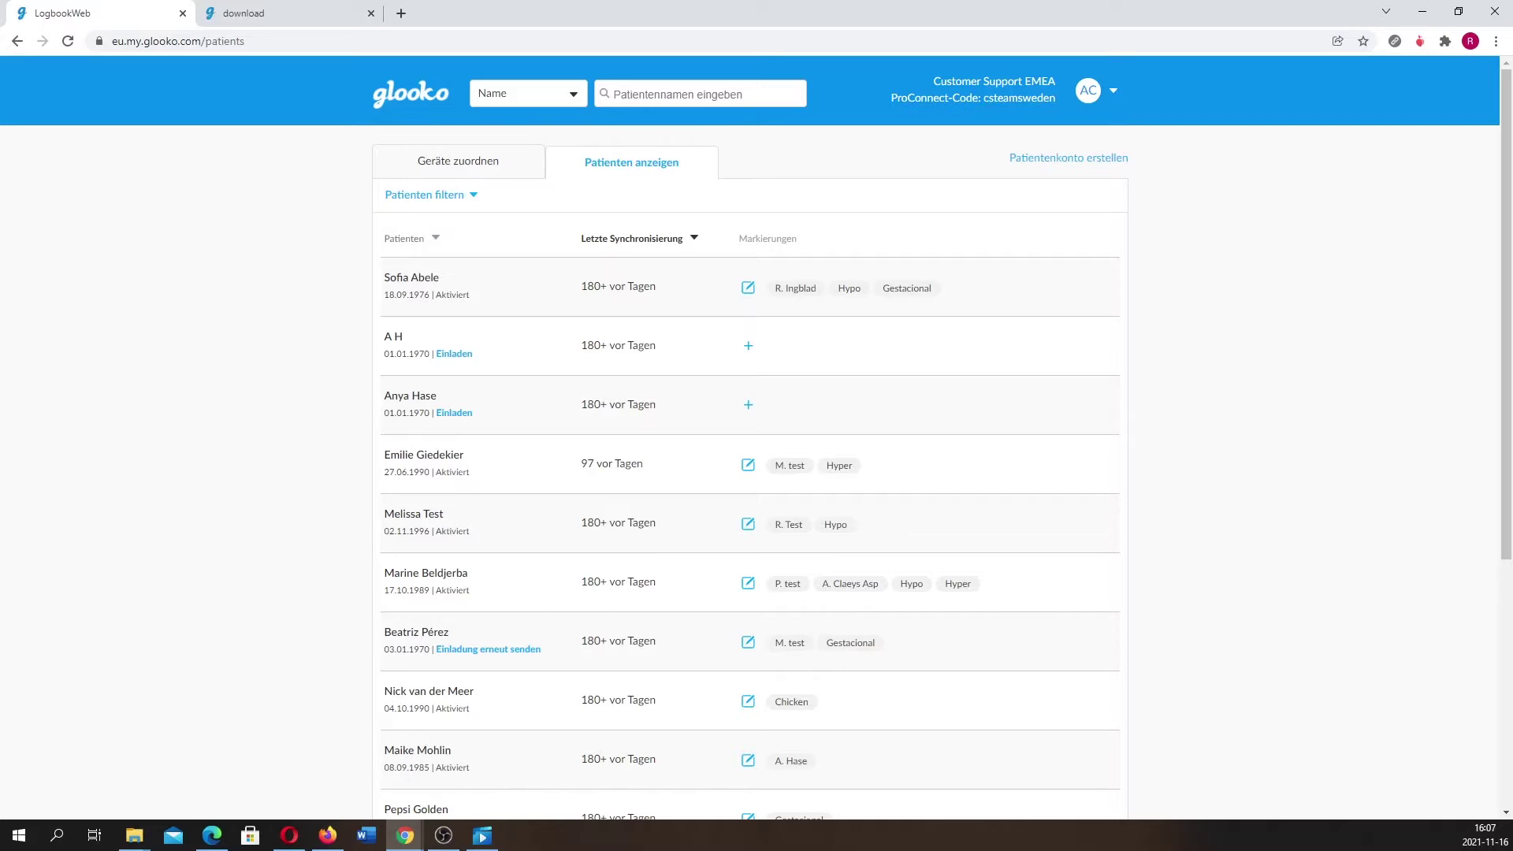
left_click(411, 278)
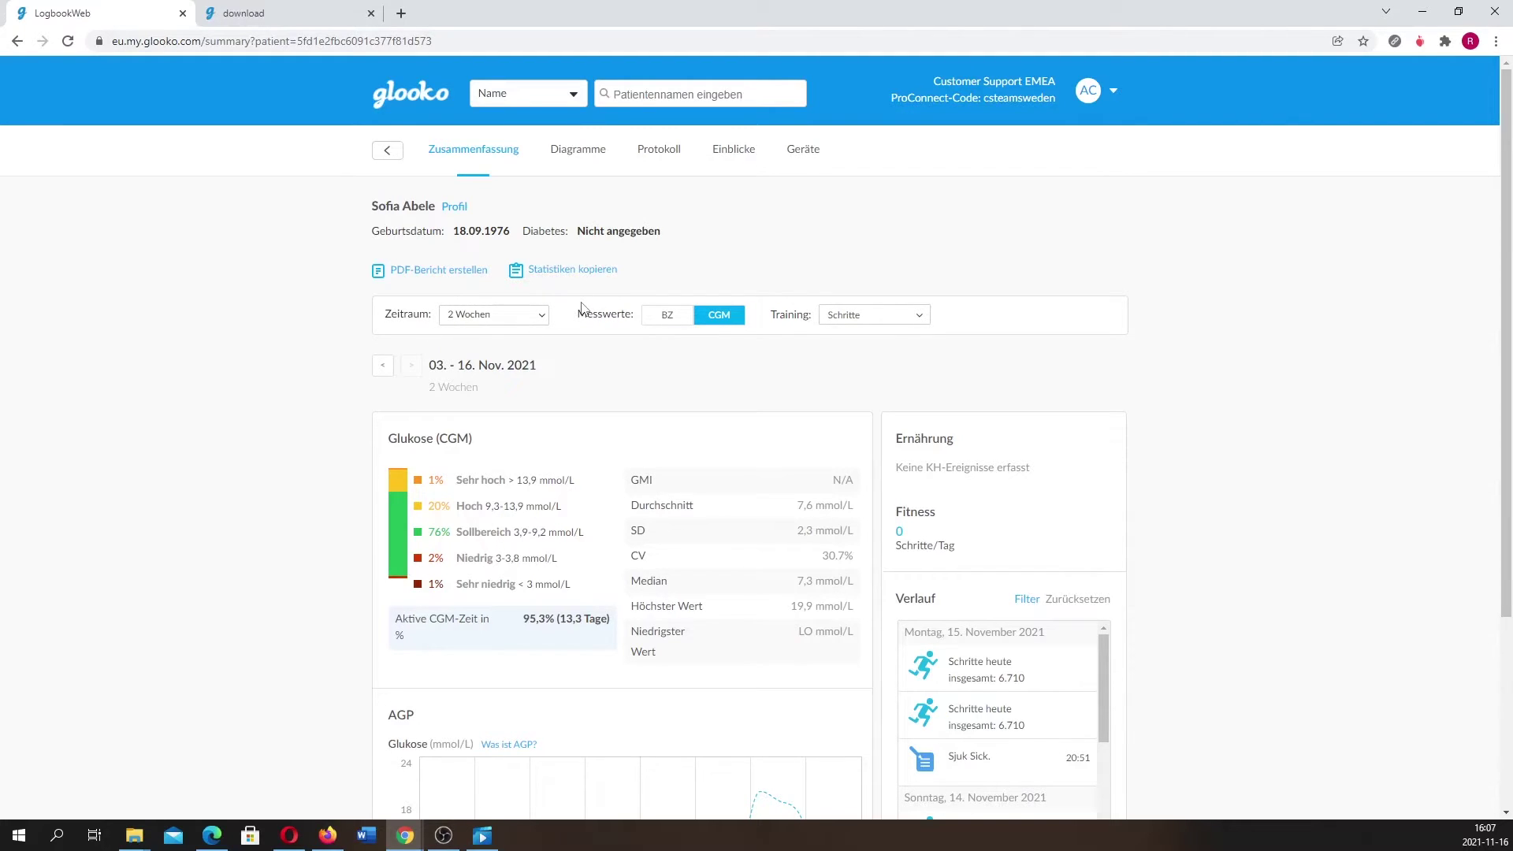
left_click(542, 317)
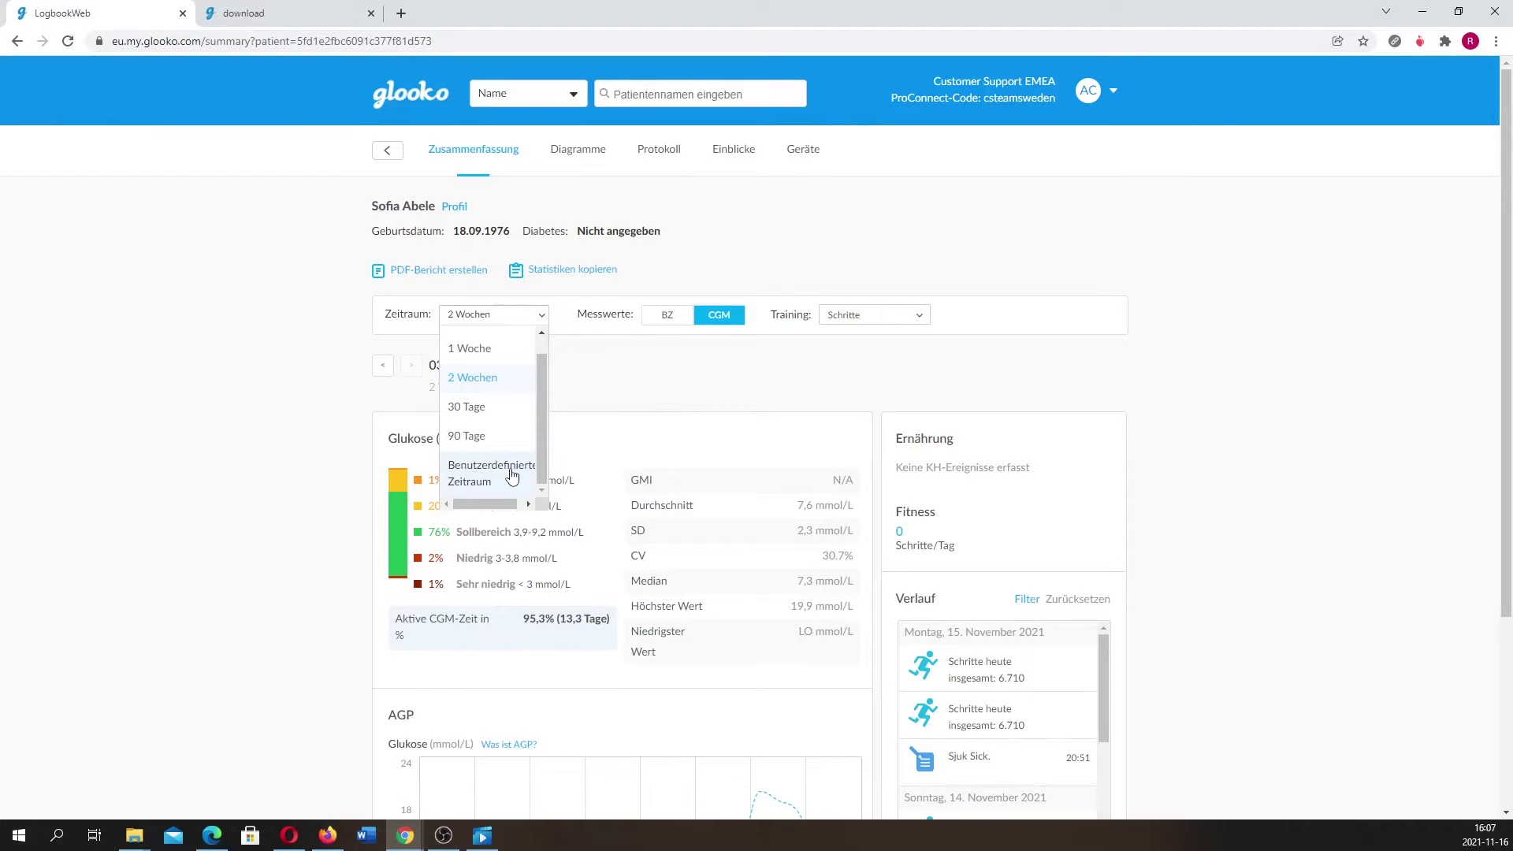
left_click(666, 386)
left_click(540, 315)
left_click(496, 471)
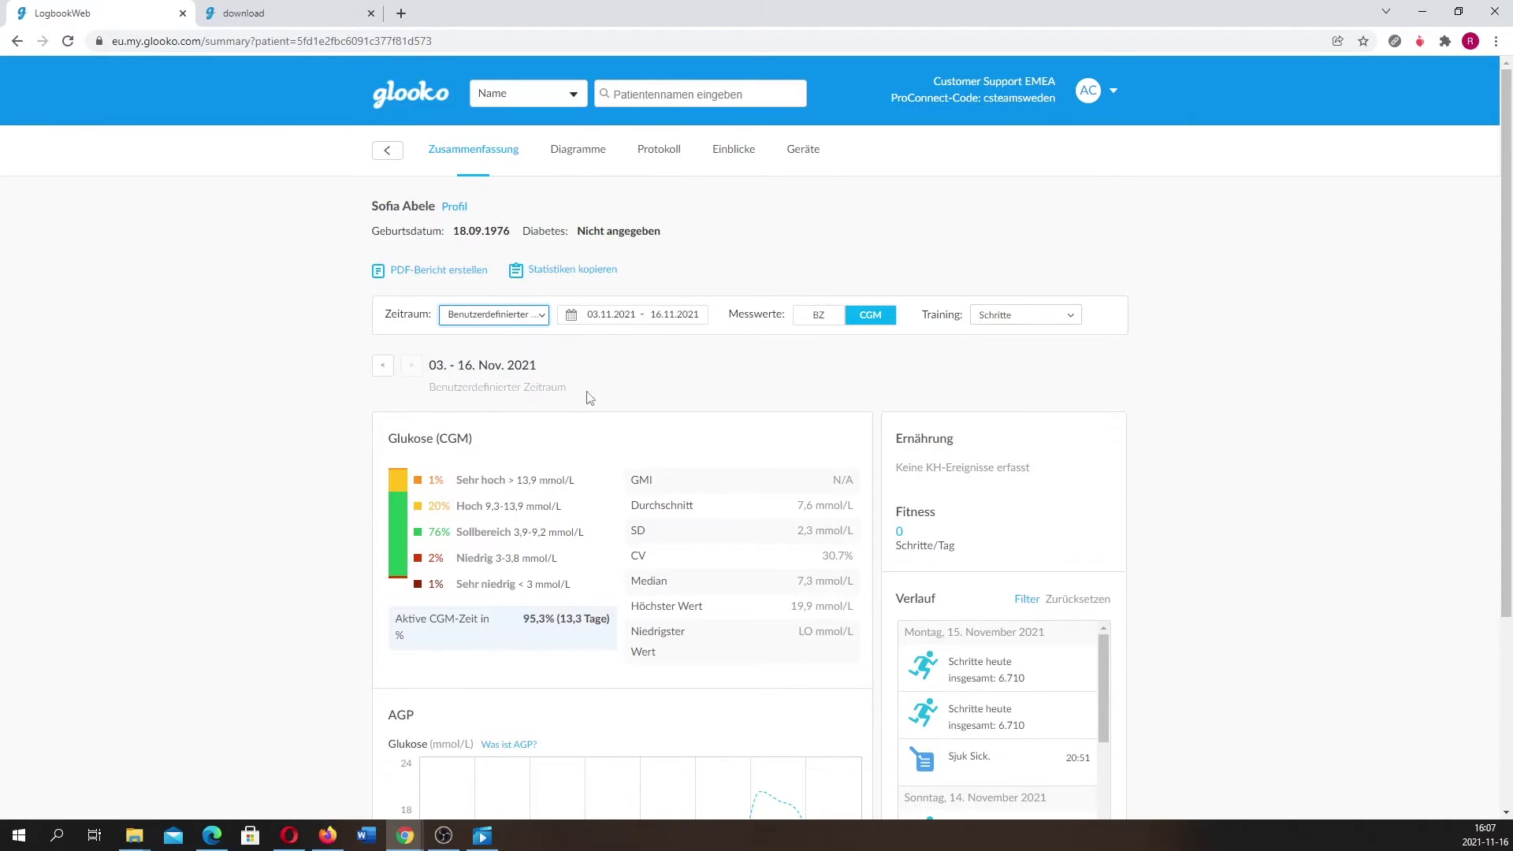
Set the custom period to 04.10.2021 - 18.10.2021 and apply it to the summary.
left_click(618, 322)
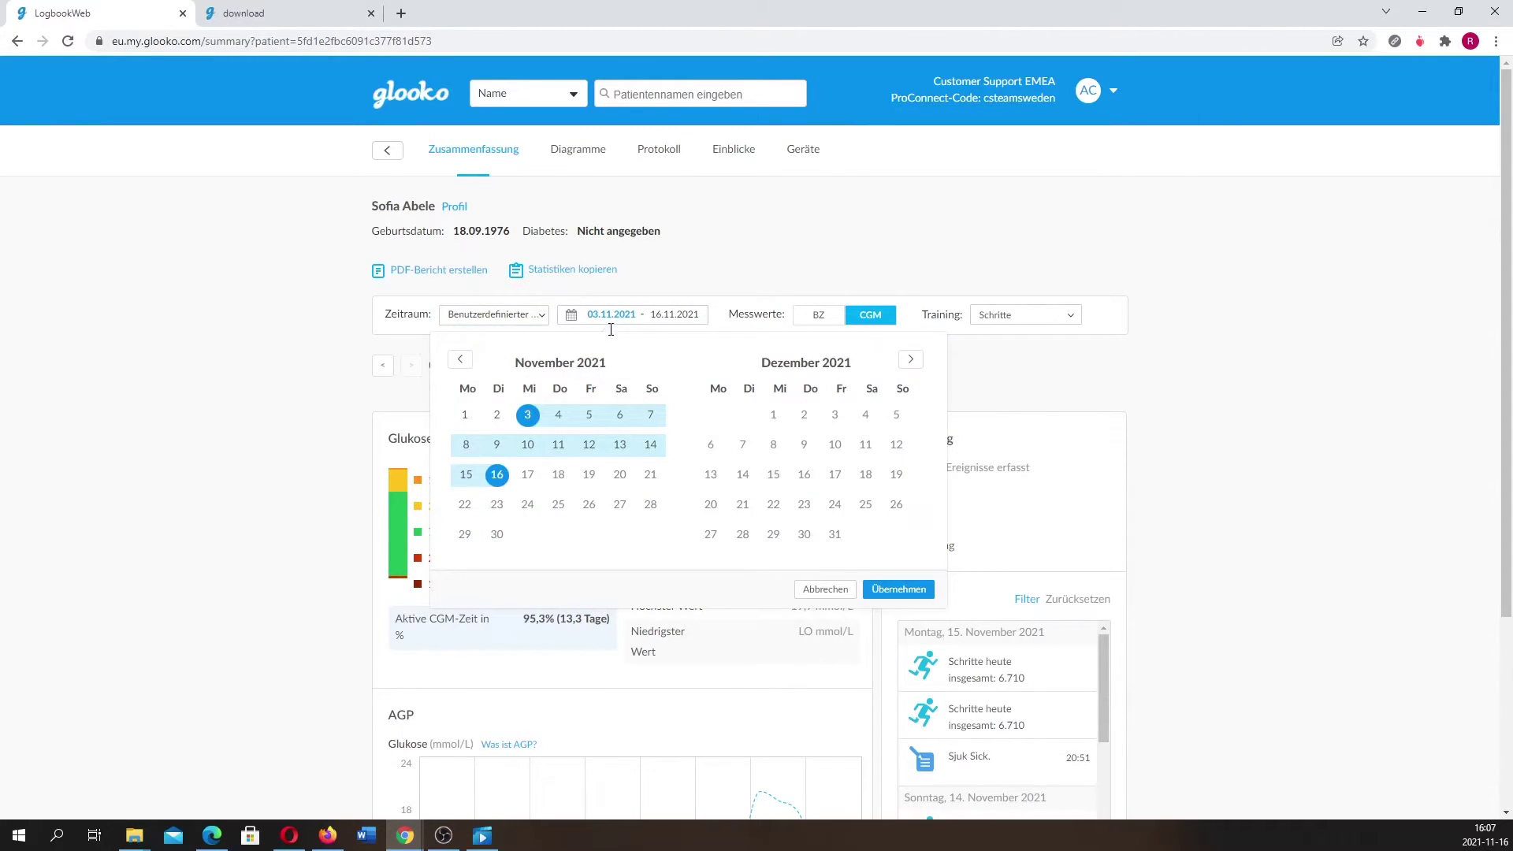
left_click(460, 361)
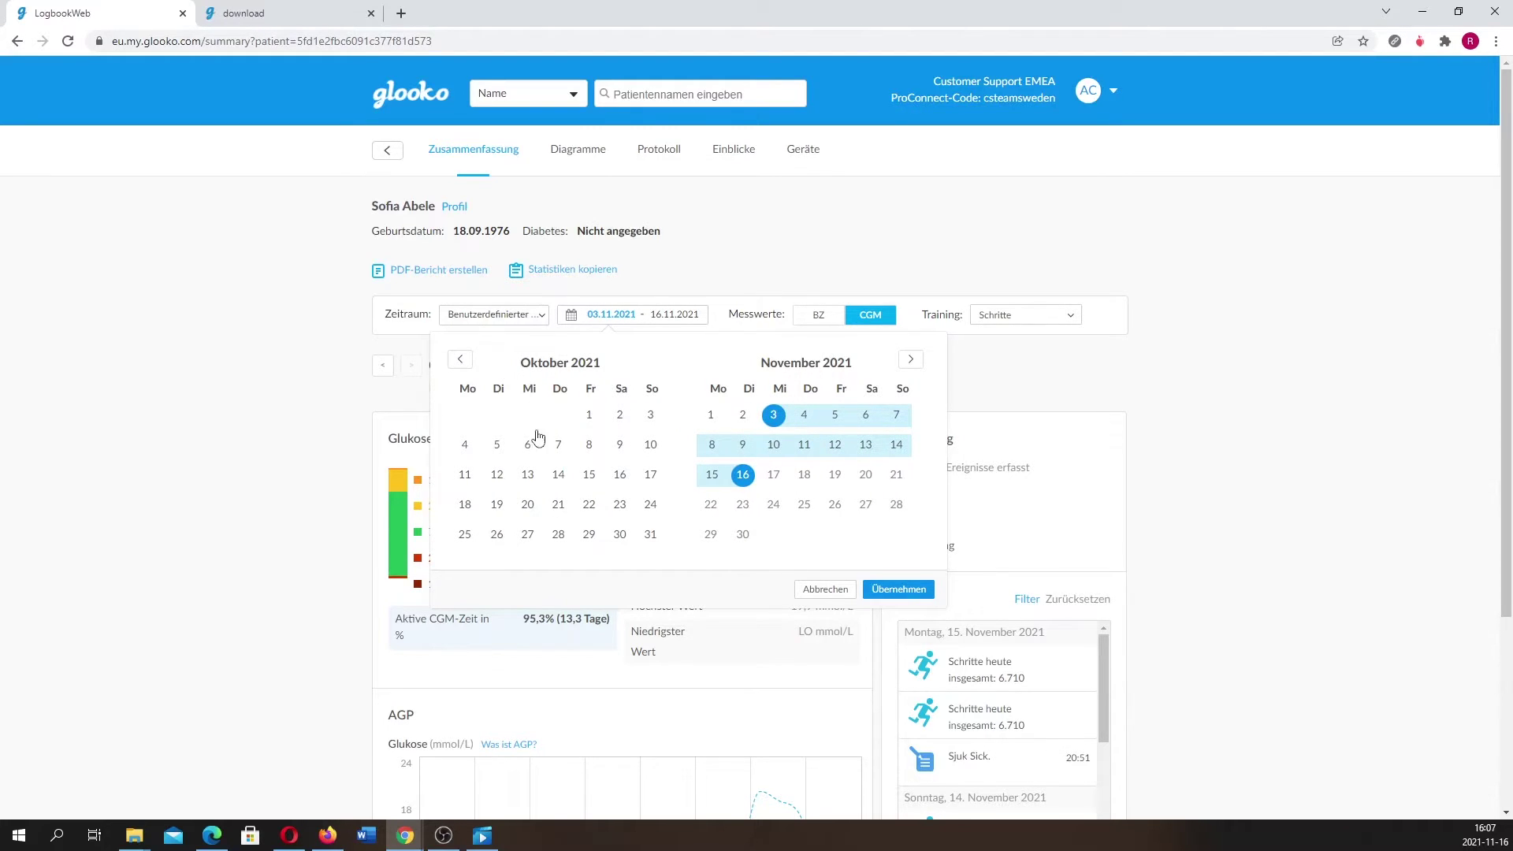
left_click(467, 446)
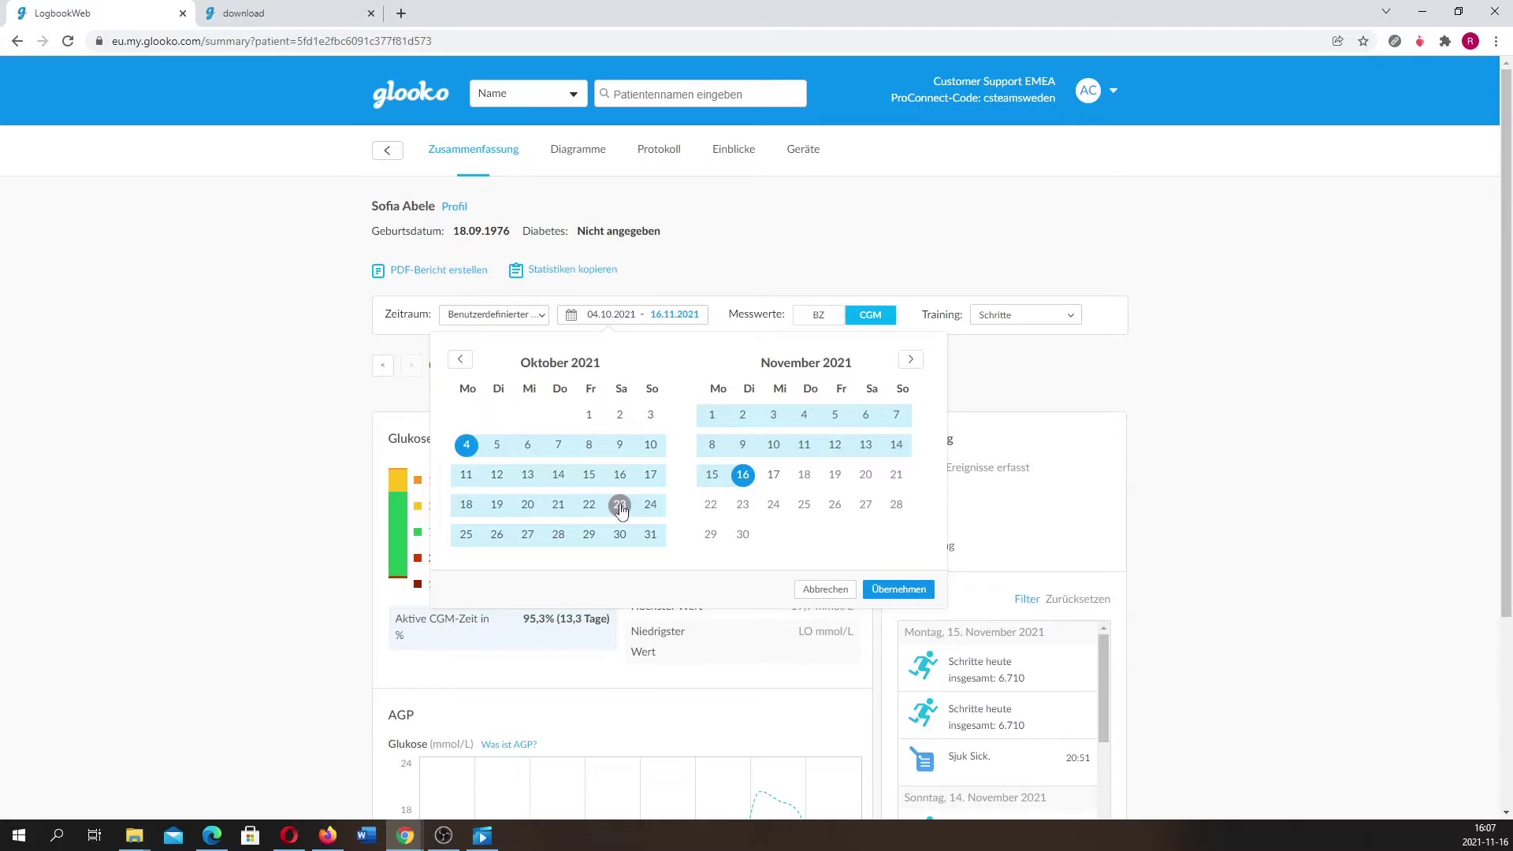
left_click(475, 509)
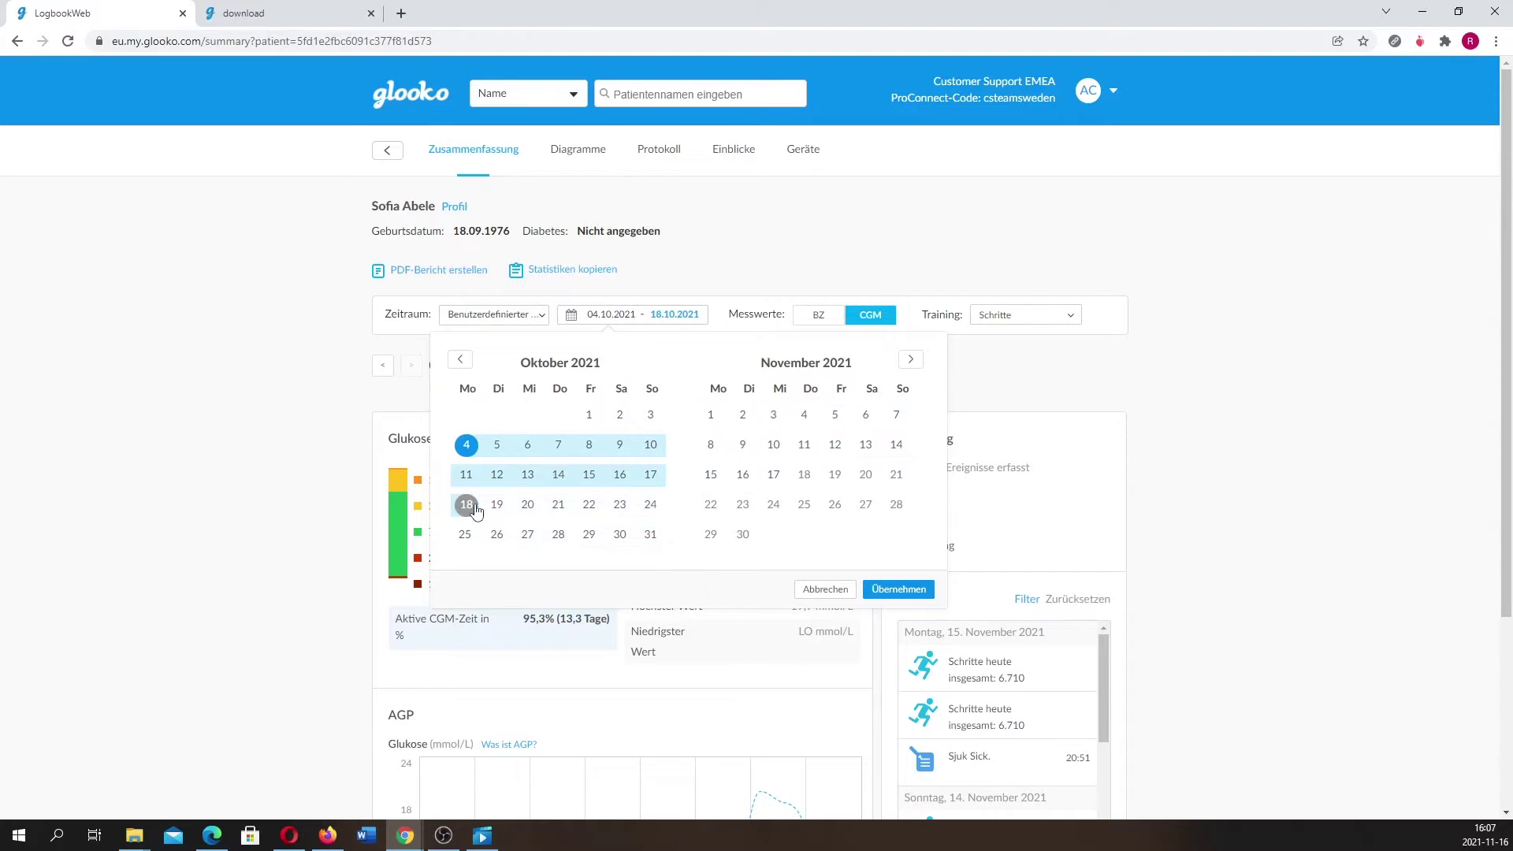
left_click(898, 590)
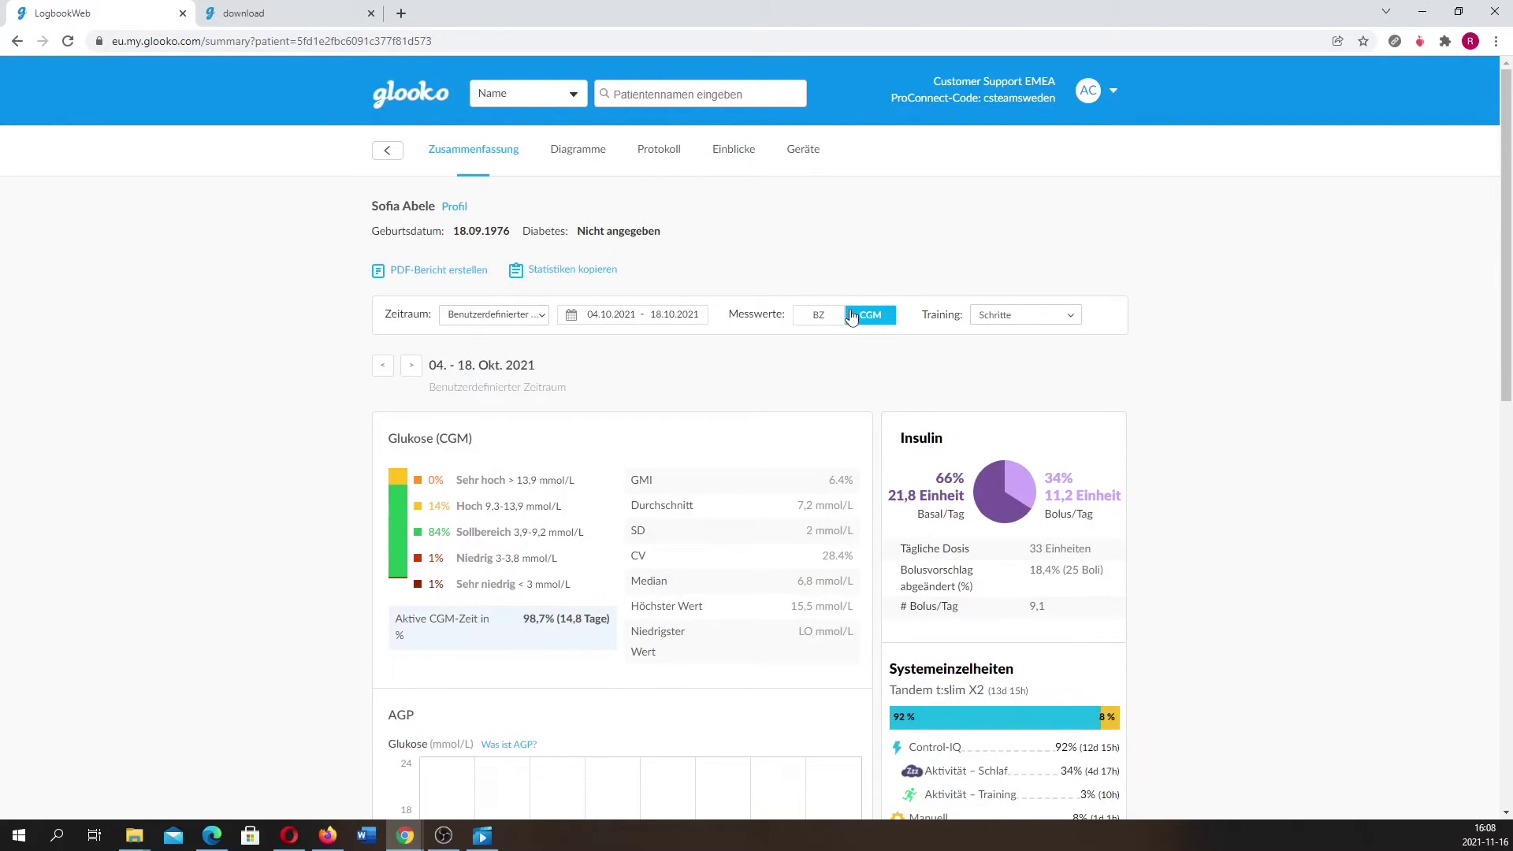
Show the summary for BZ readings and examine the glucose bar chart by time of day and by weekday.
left_click(823, 317)
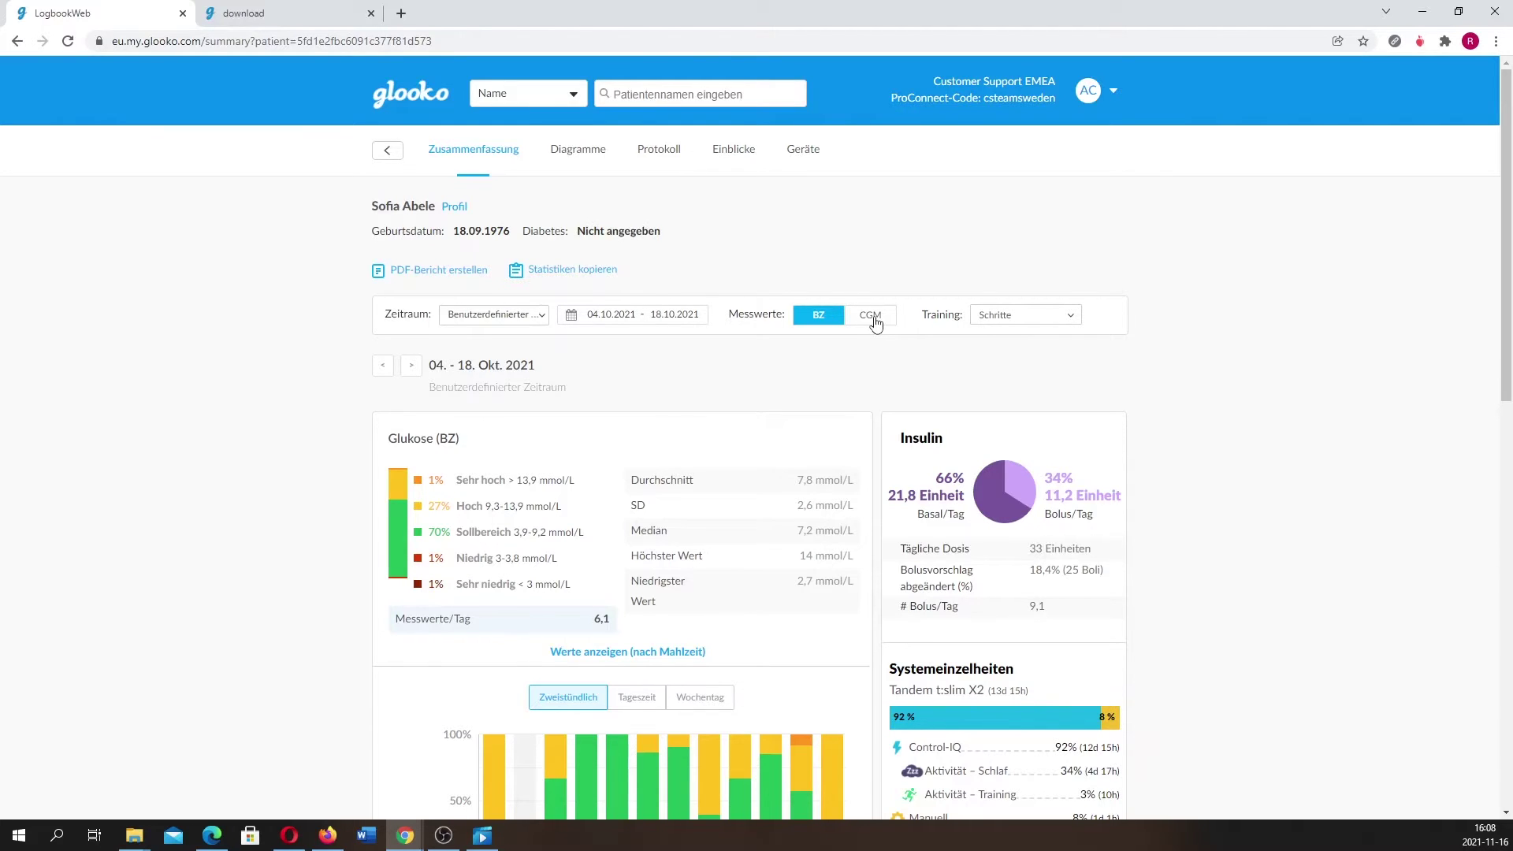
scroll(875, 323, "down", 2)
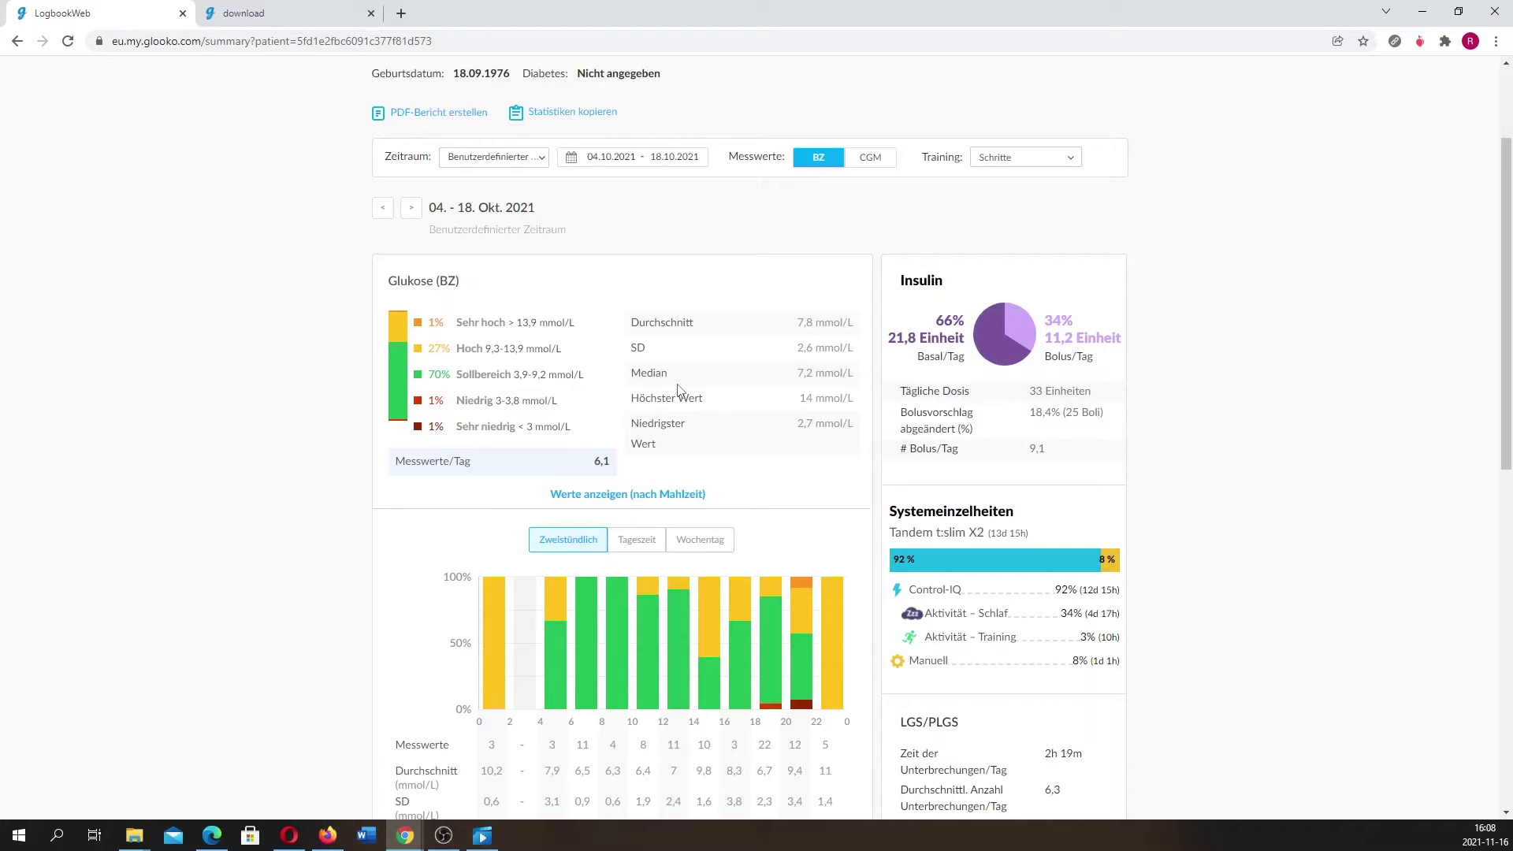
scroll(679, 393, "down", 2)
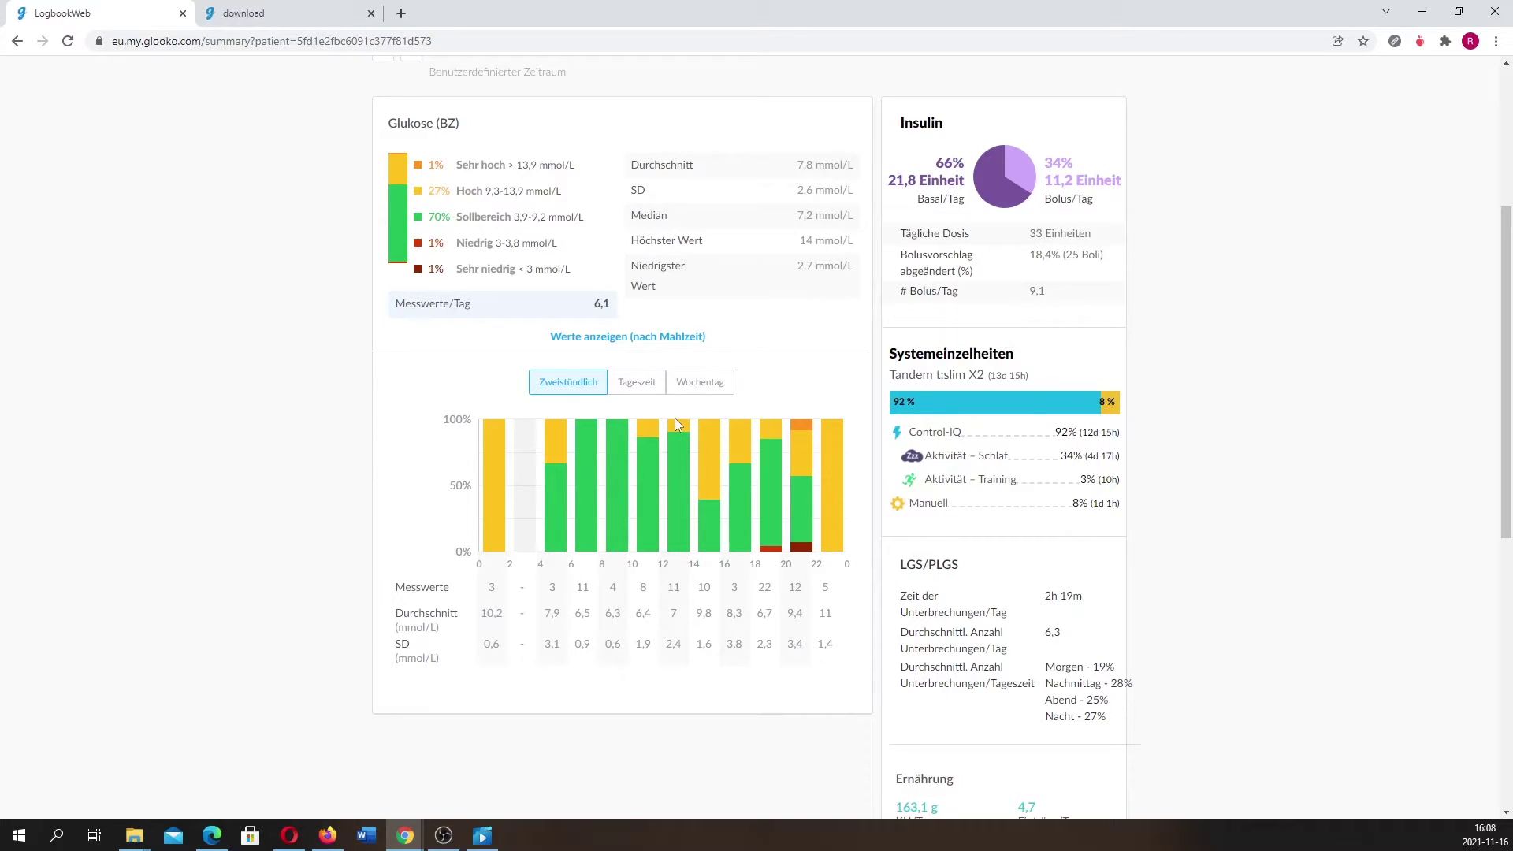
left_click(634, 390)
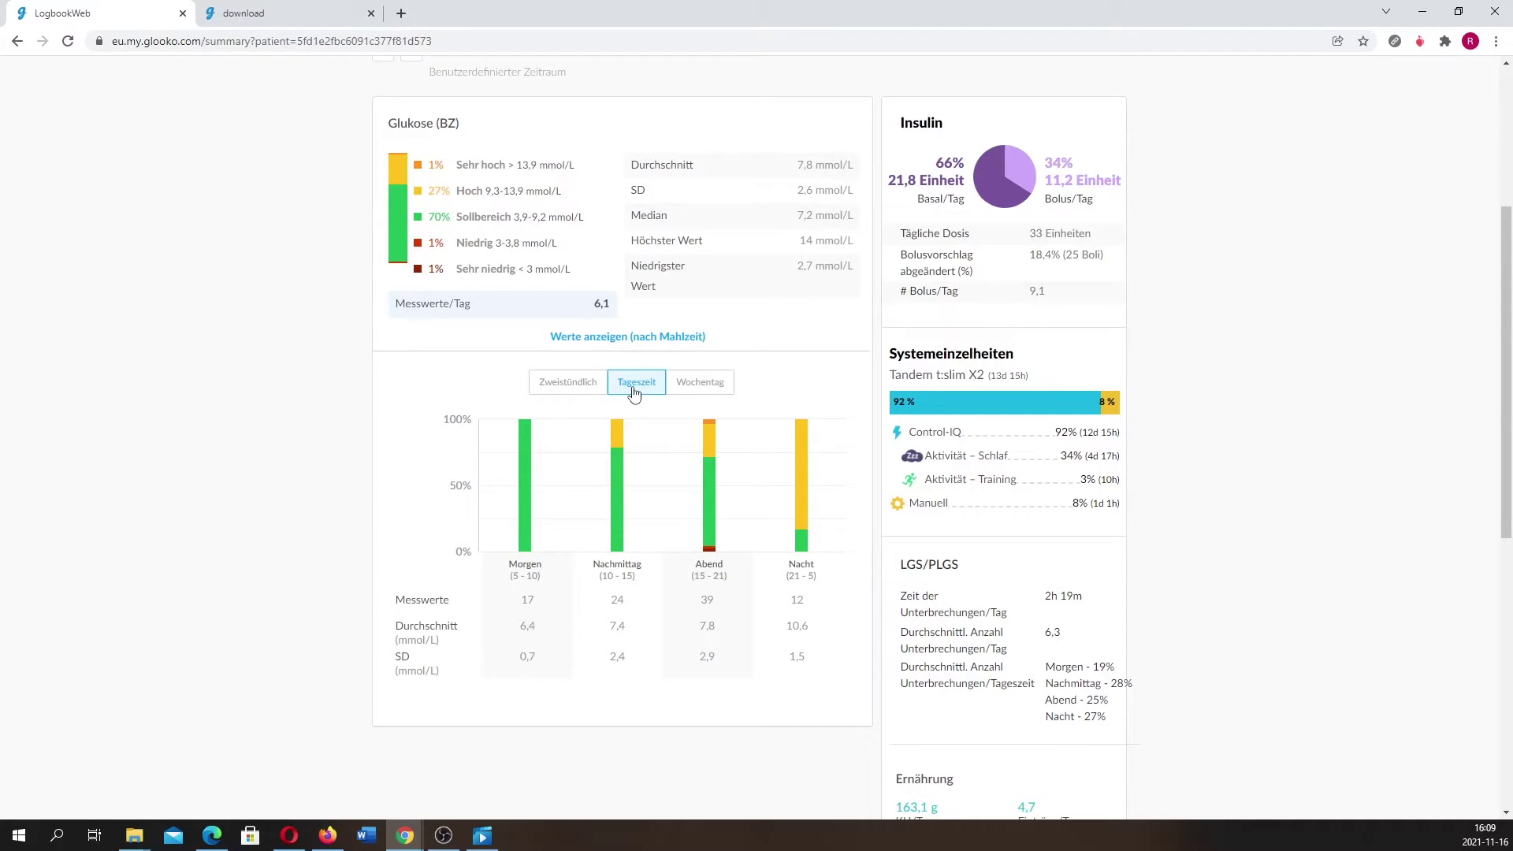
mouse_move(676, 471)
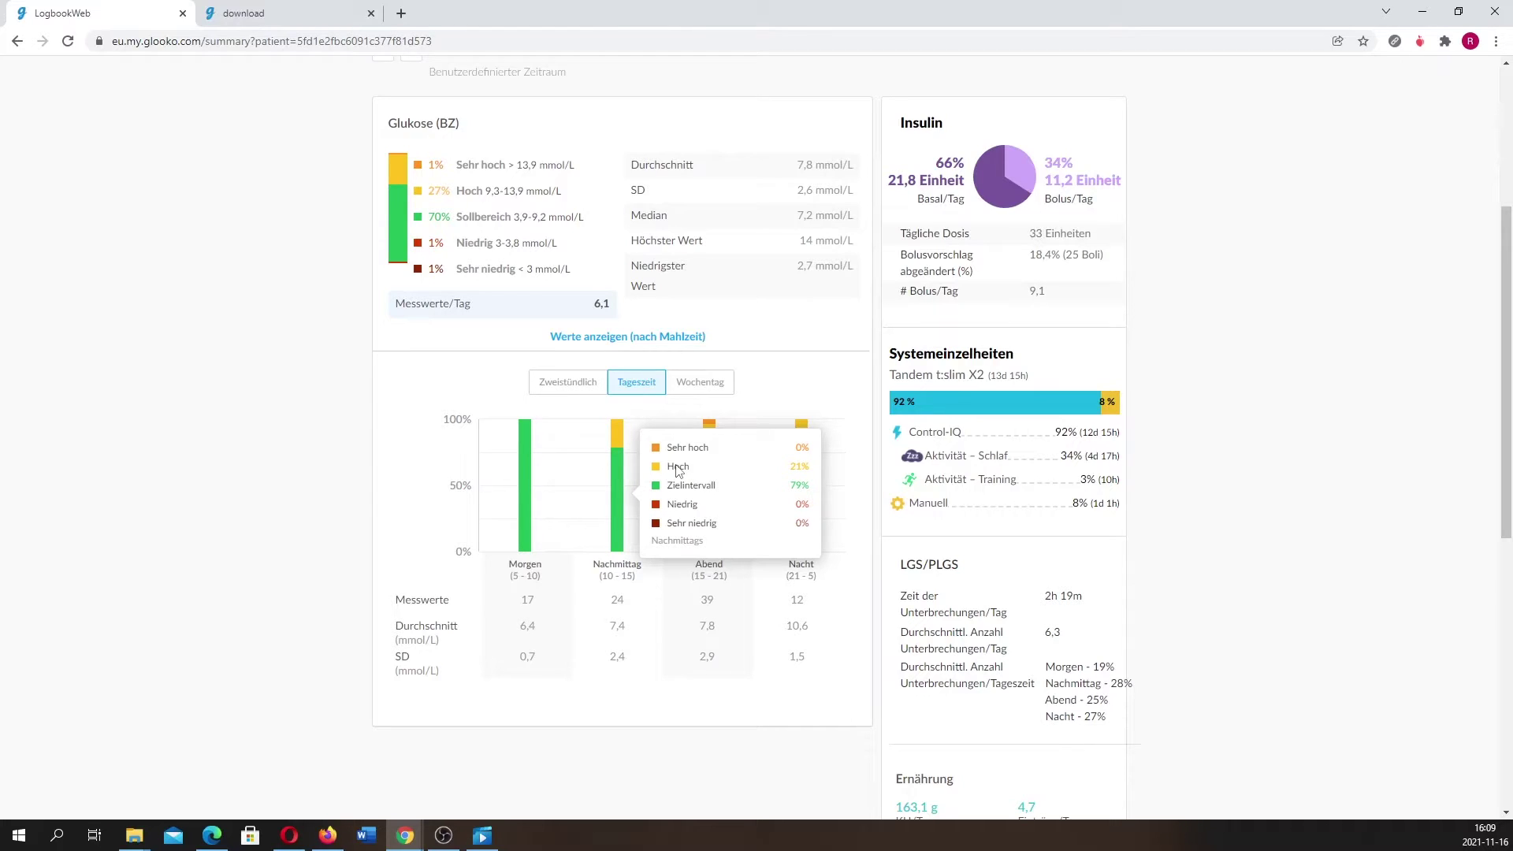
left_click(703, 392)
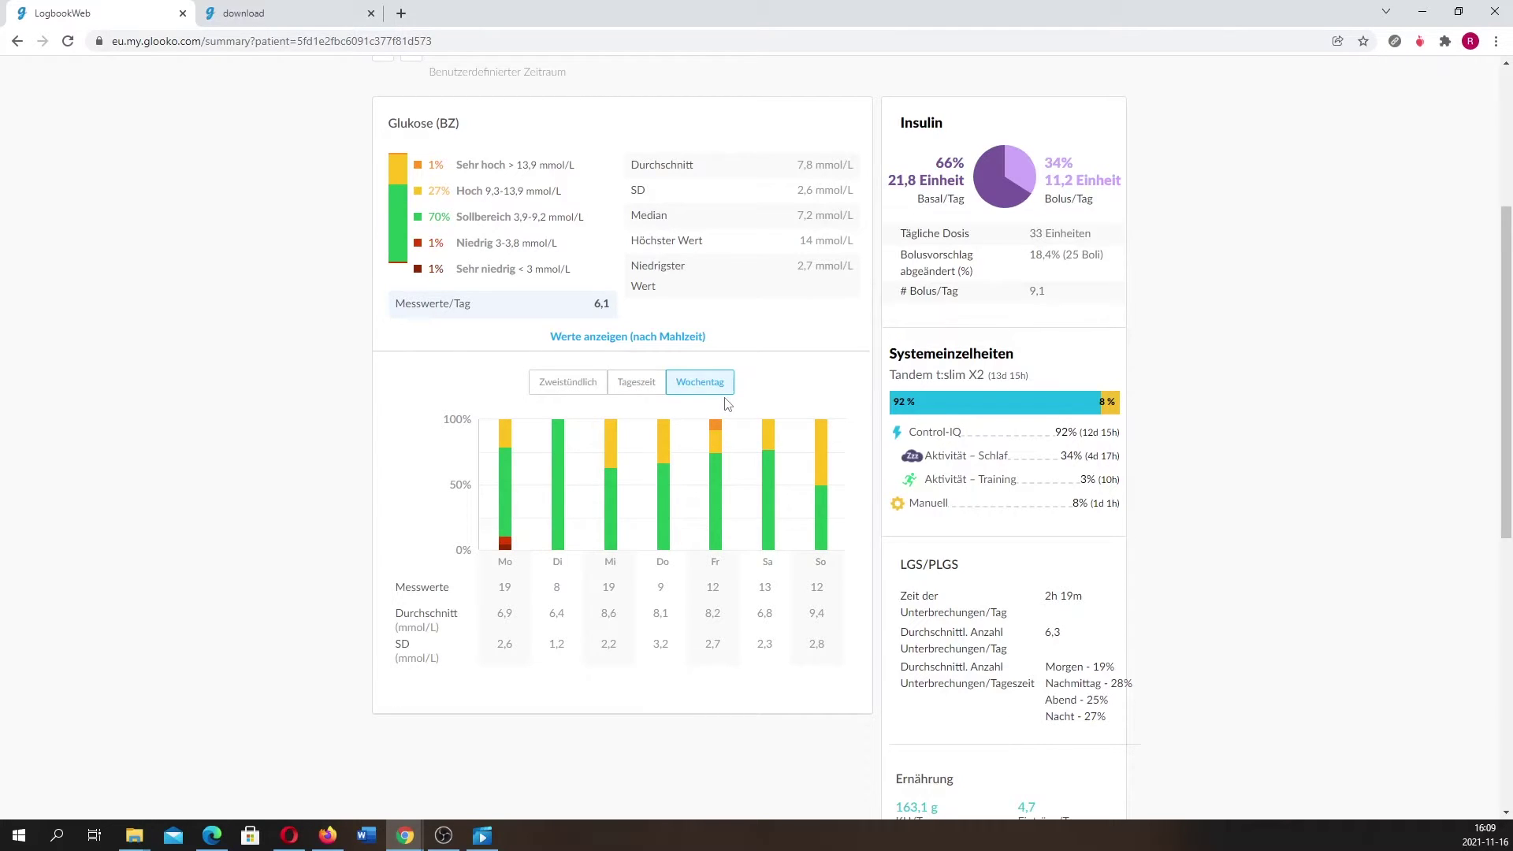
scroll(728, 404, "down", 1)
scroll(795, 363, "up", 5)
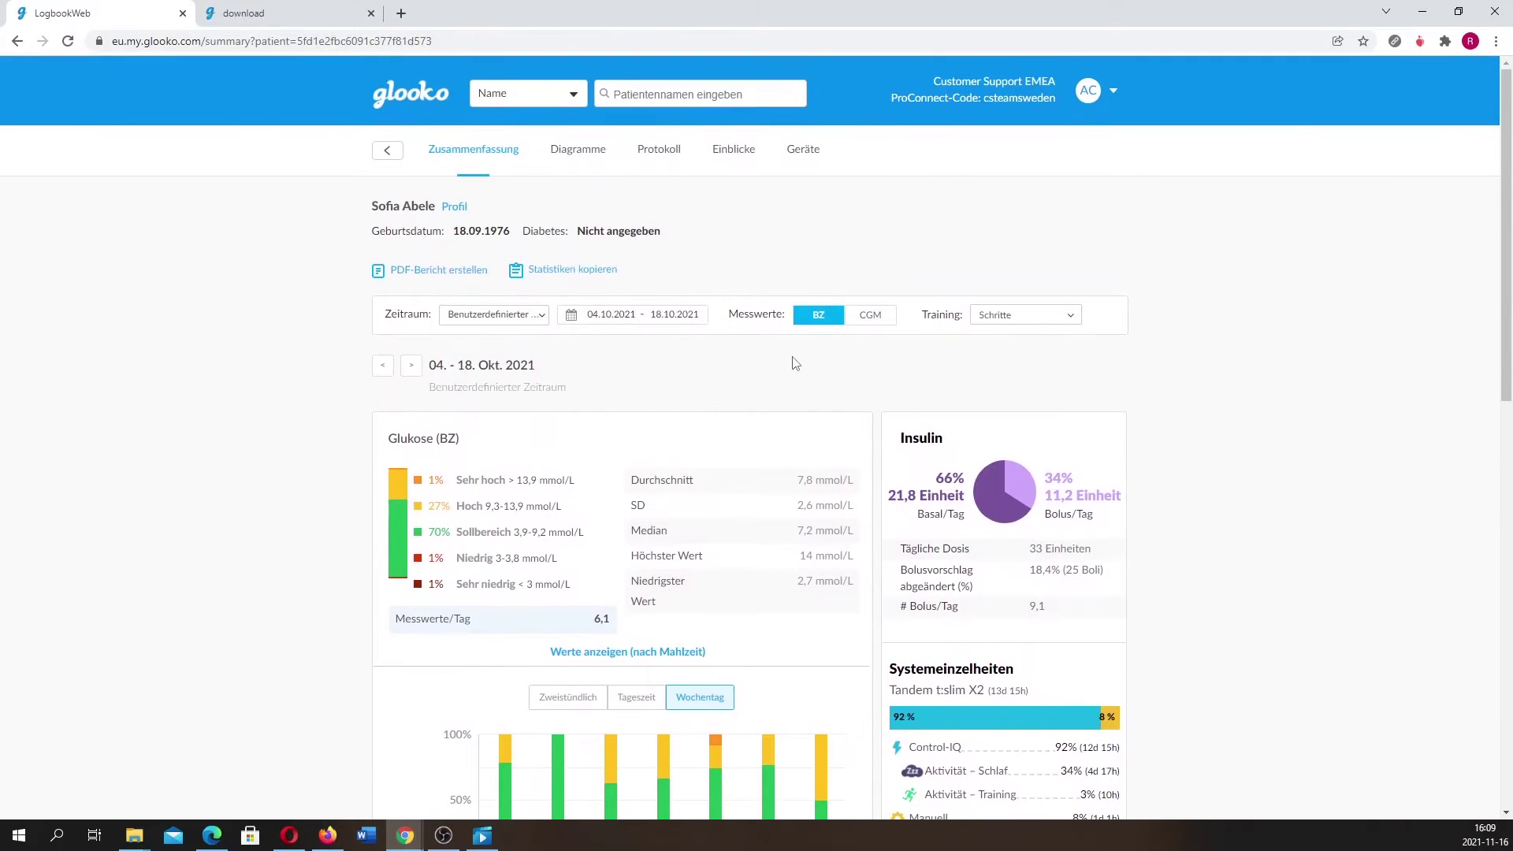
Switch the readings back to CGM and examine the glucose statistics and the AGP chart.
left_click(870, 314)
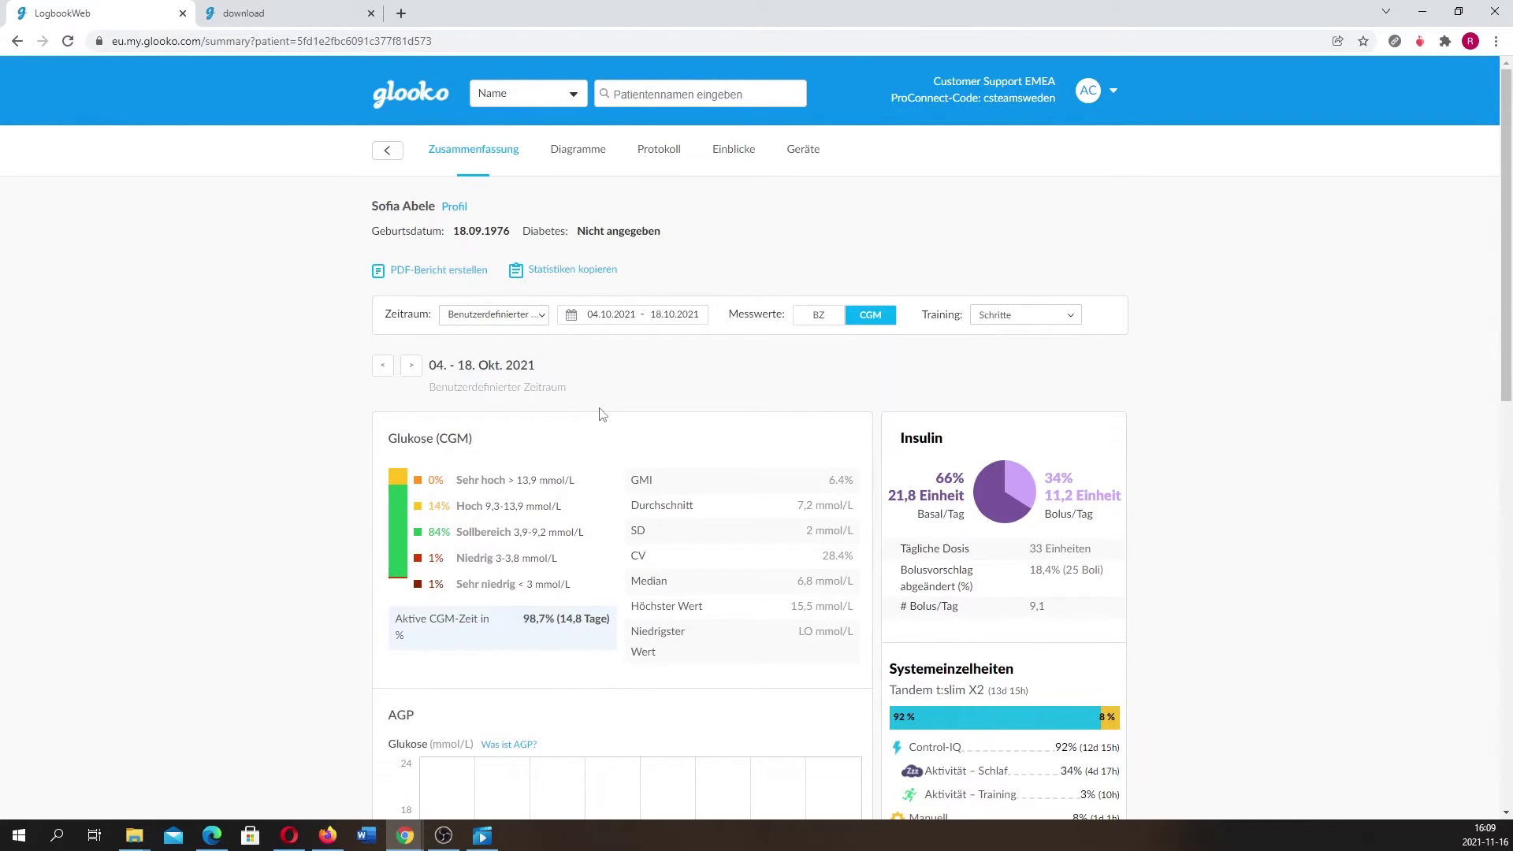
scroll(641, 425, "down", 2)
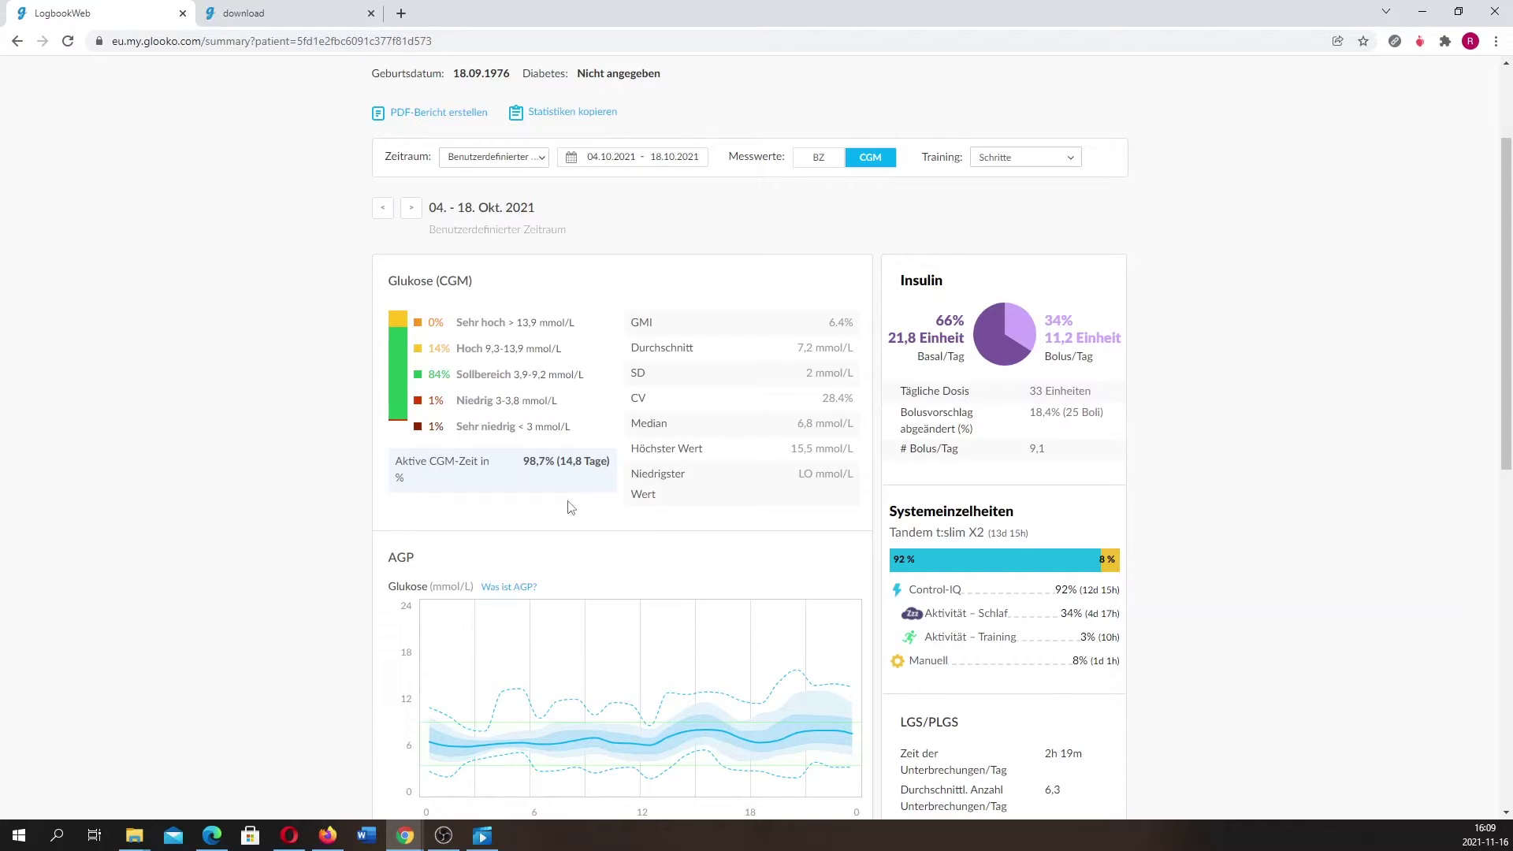
scroll(569, 507, "down", 4)
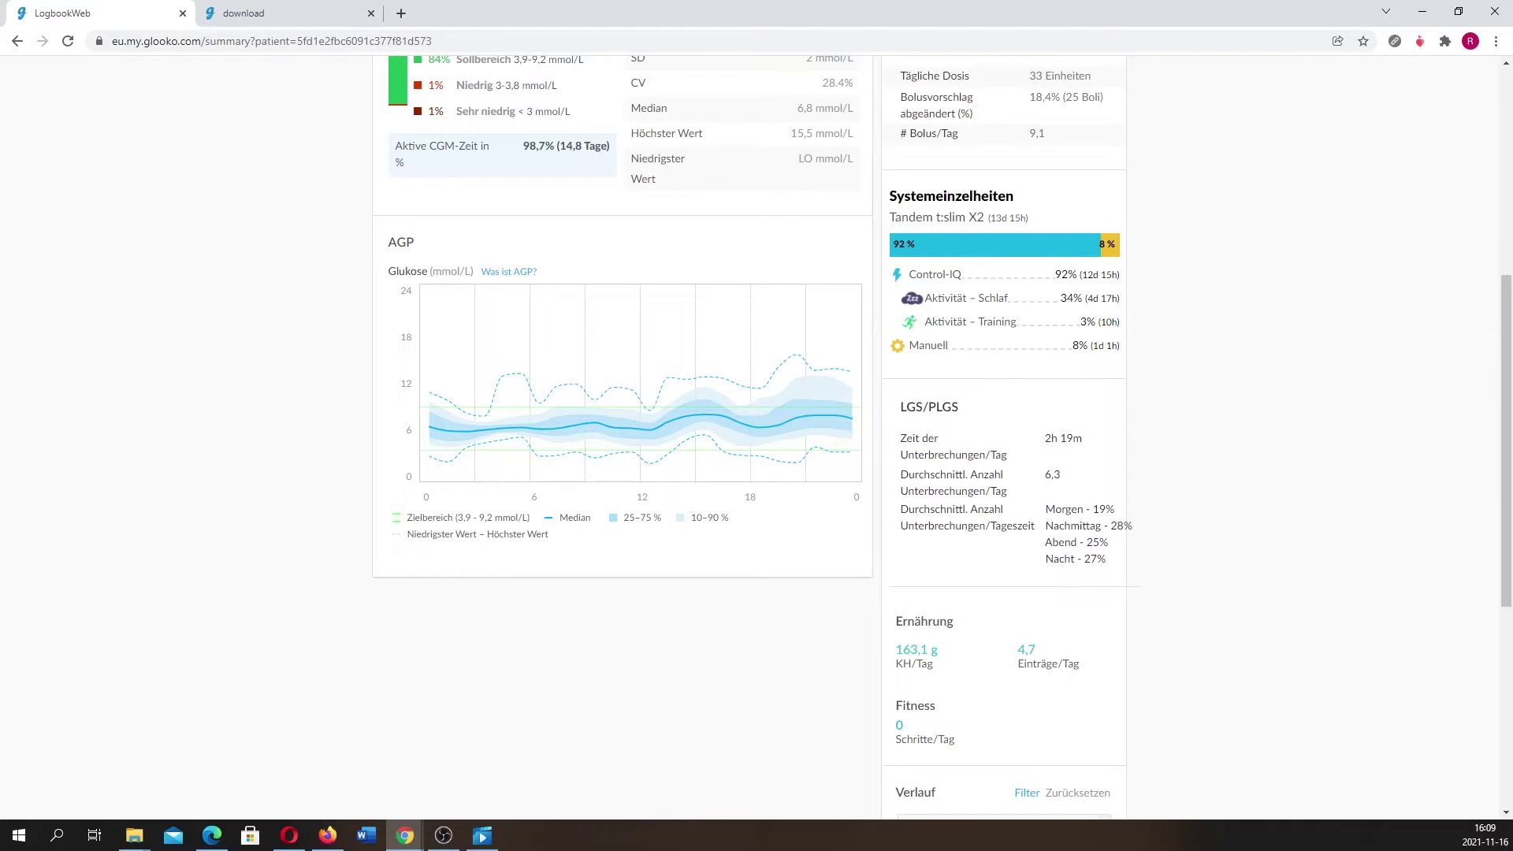
Examine the insulin, Tandem system details, LGS/PLGS, nutrition, fitness and history sections of the patient's summary.
scroll(1038, 481, "up", 3)
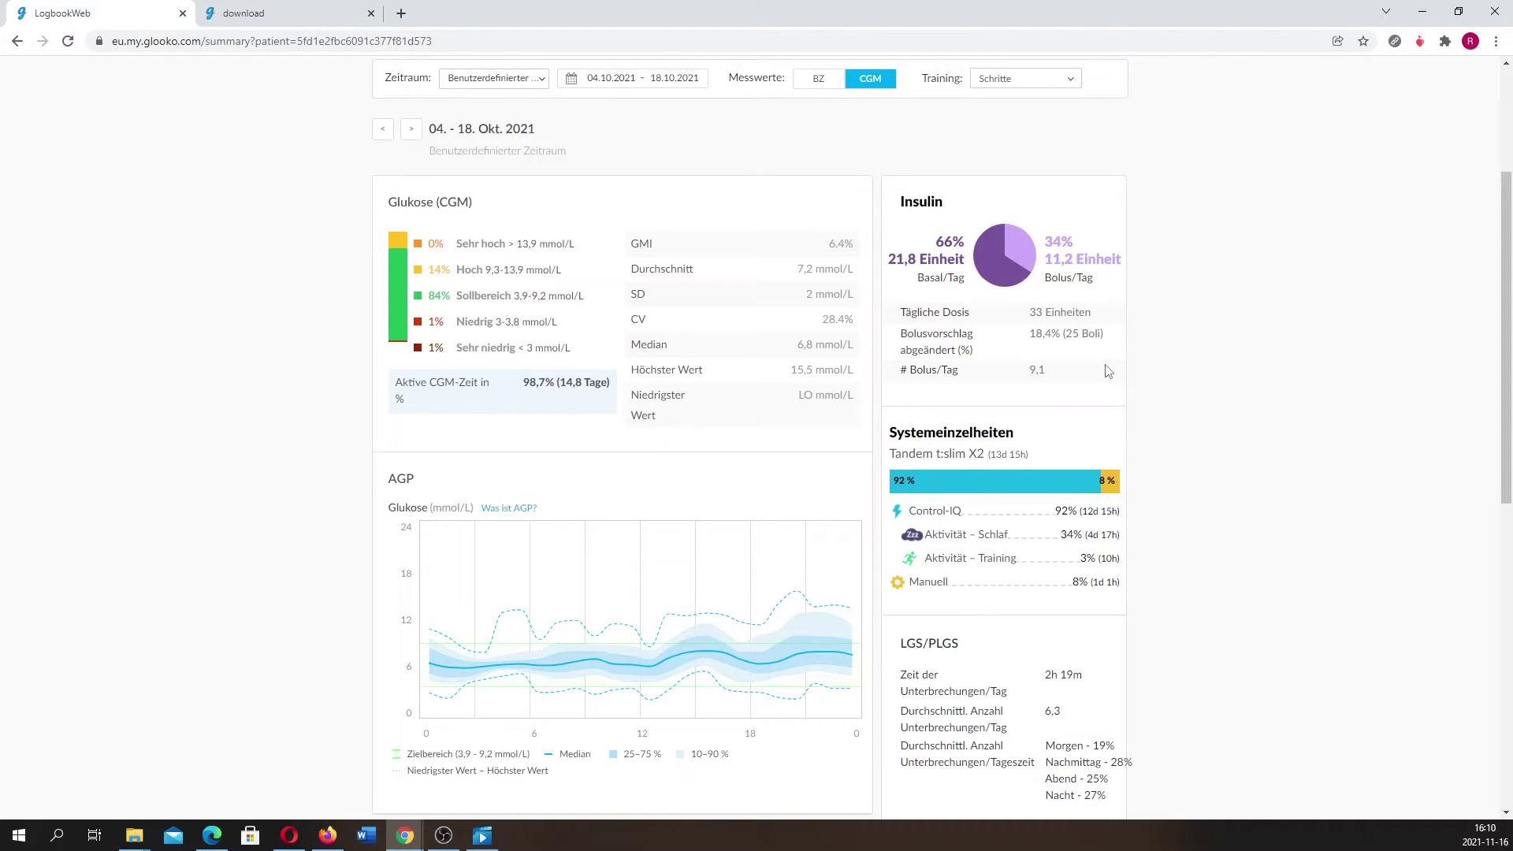
scroll(1129, 456, "down", 2)
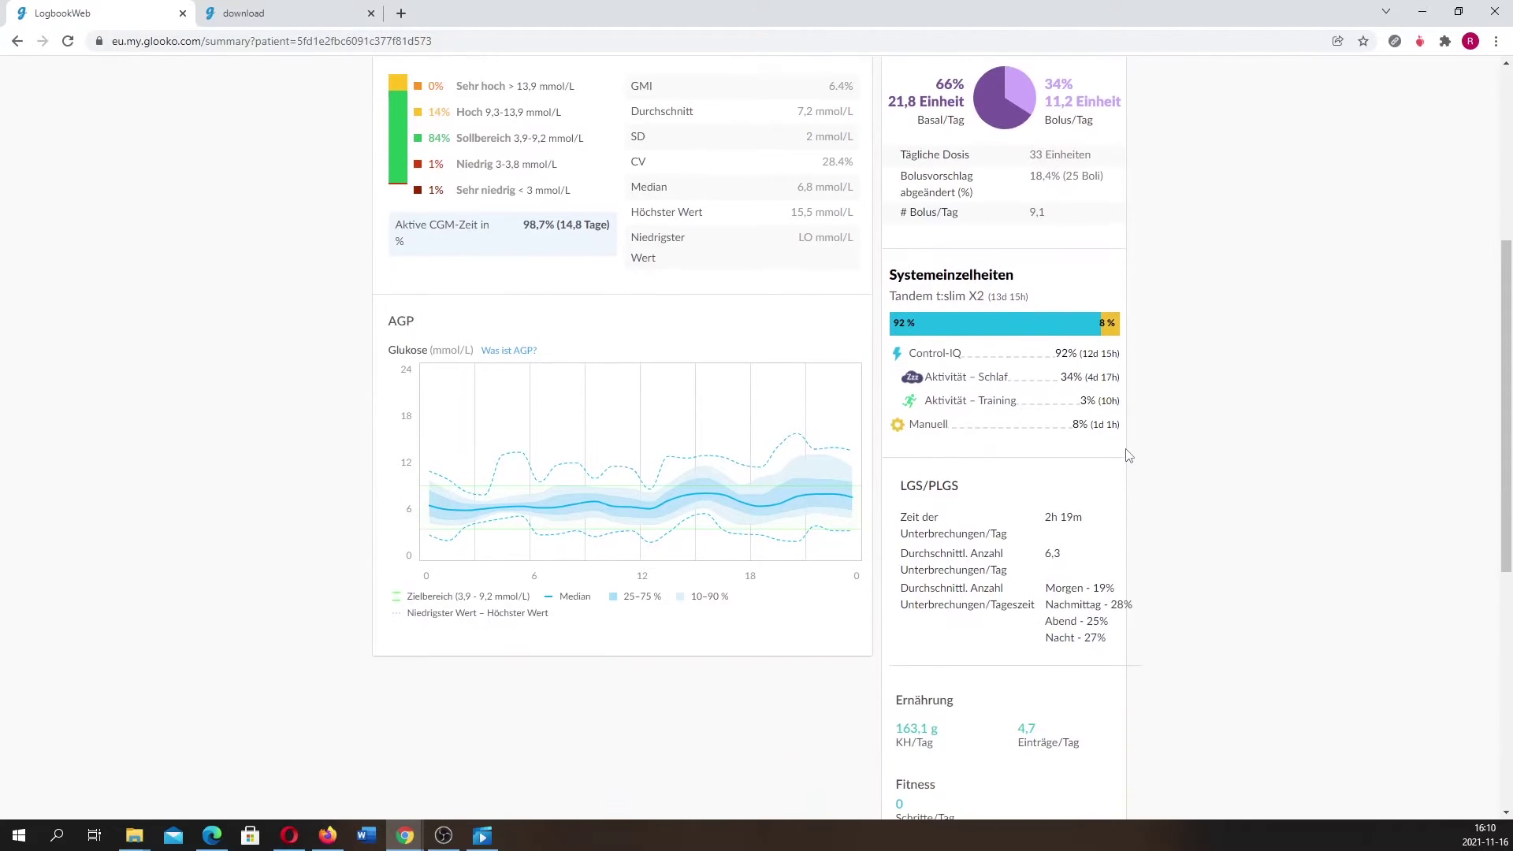
scroll(1129, 456, "down", 1)
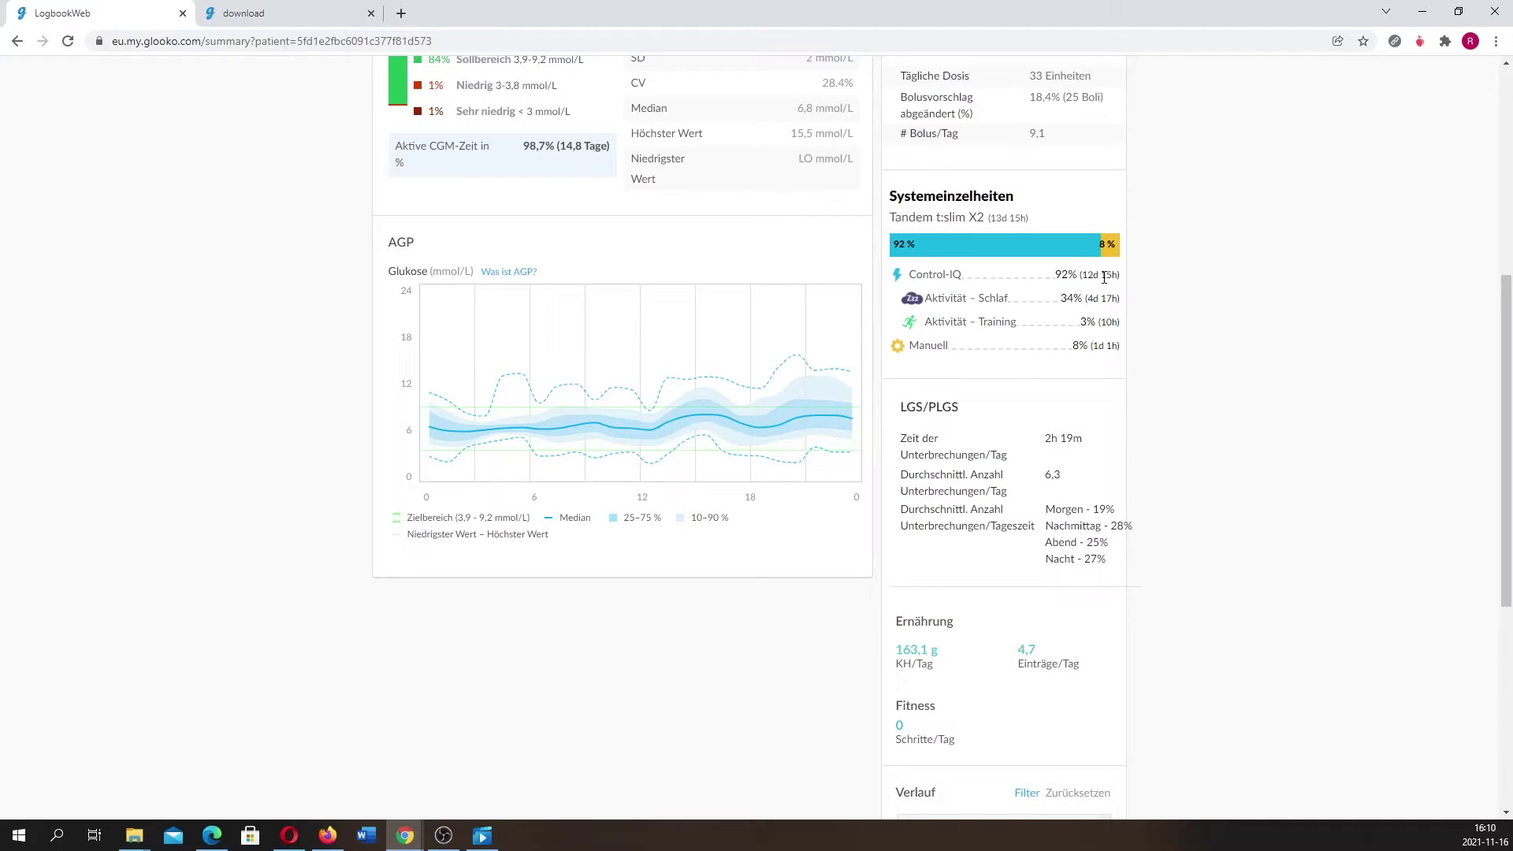
left_click_drag(1055, 275, 1089, 271)
scroll(1209, 518, "up", 3)
scroll(1209, 517, "up", 3)
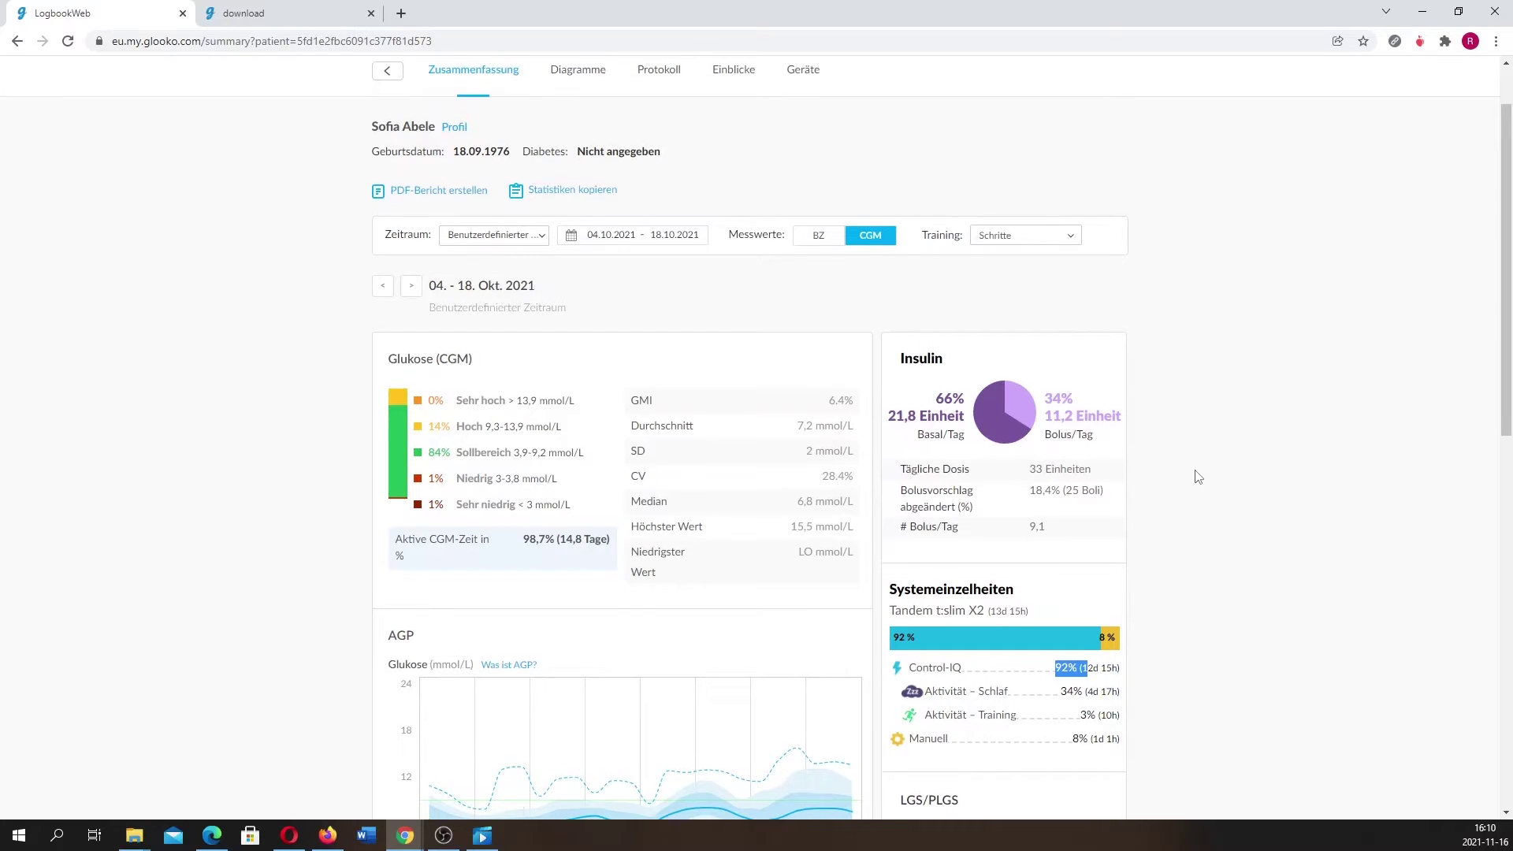
scroll(1197, 477, "down", 9)
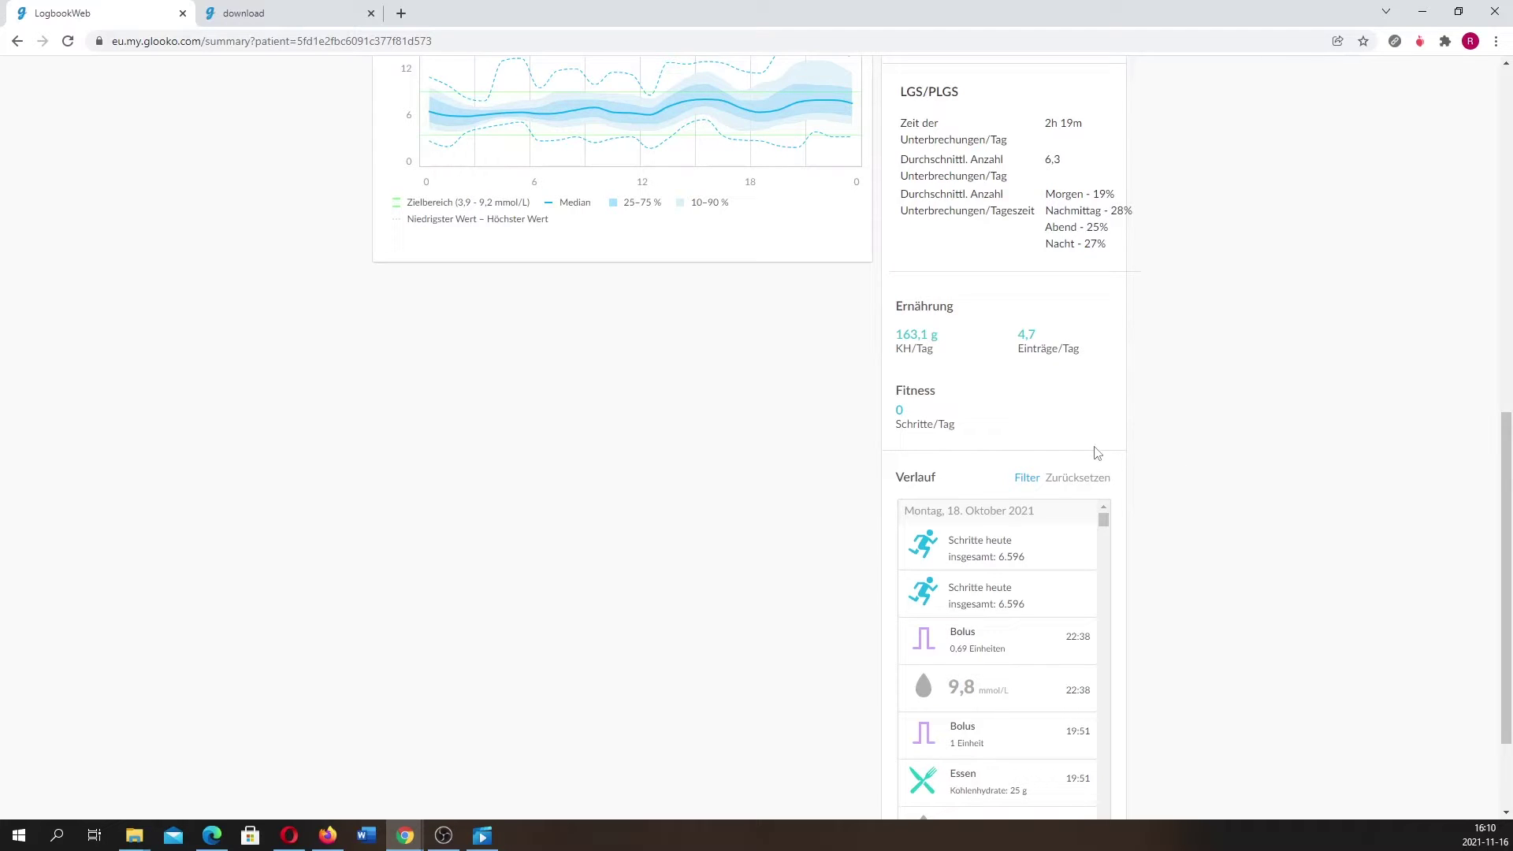
scroll(1083, 364, "down", 2)
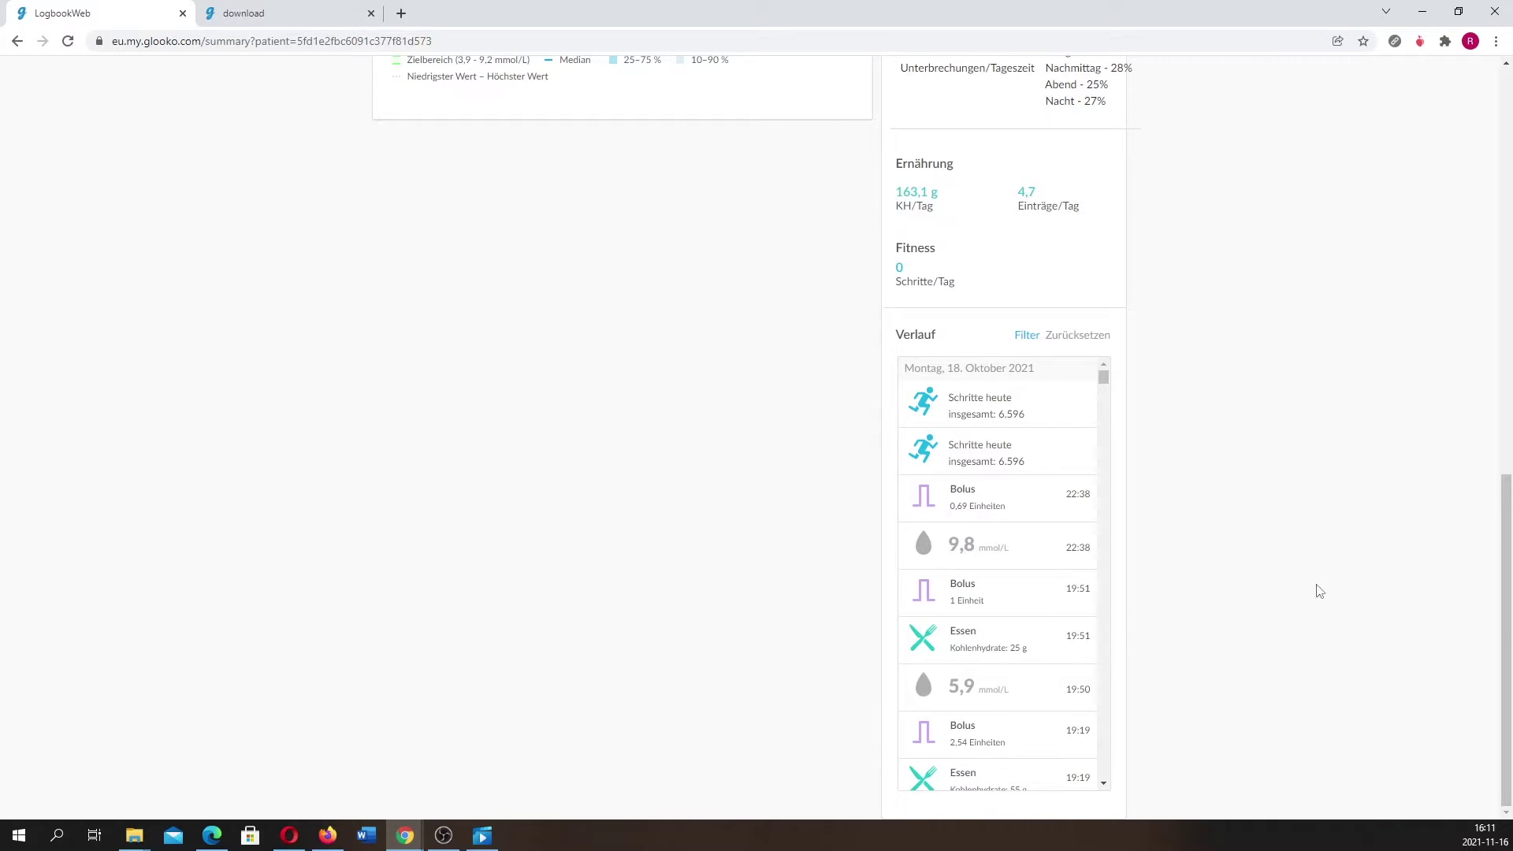
Look through the history entries, and open the patient's diagrams to examine the overview of glucose, carbohydrates, insulin and training.
scroll(1036, 577, "down", 8)
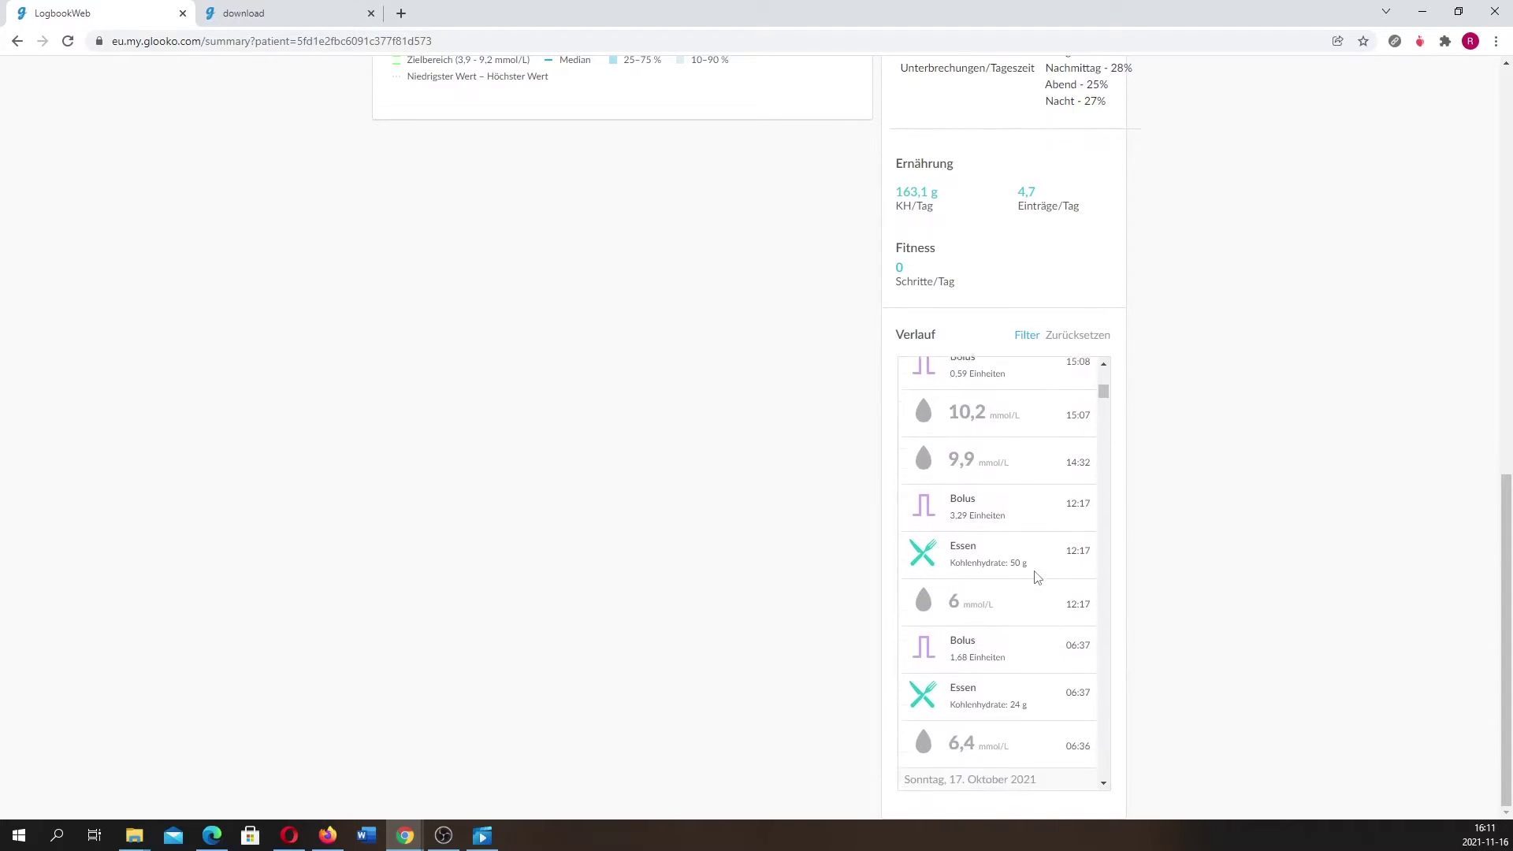
scroll(591, 587, "up", 10)
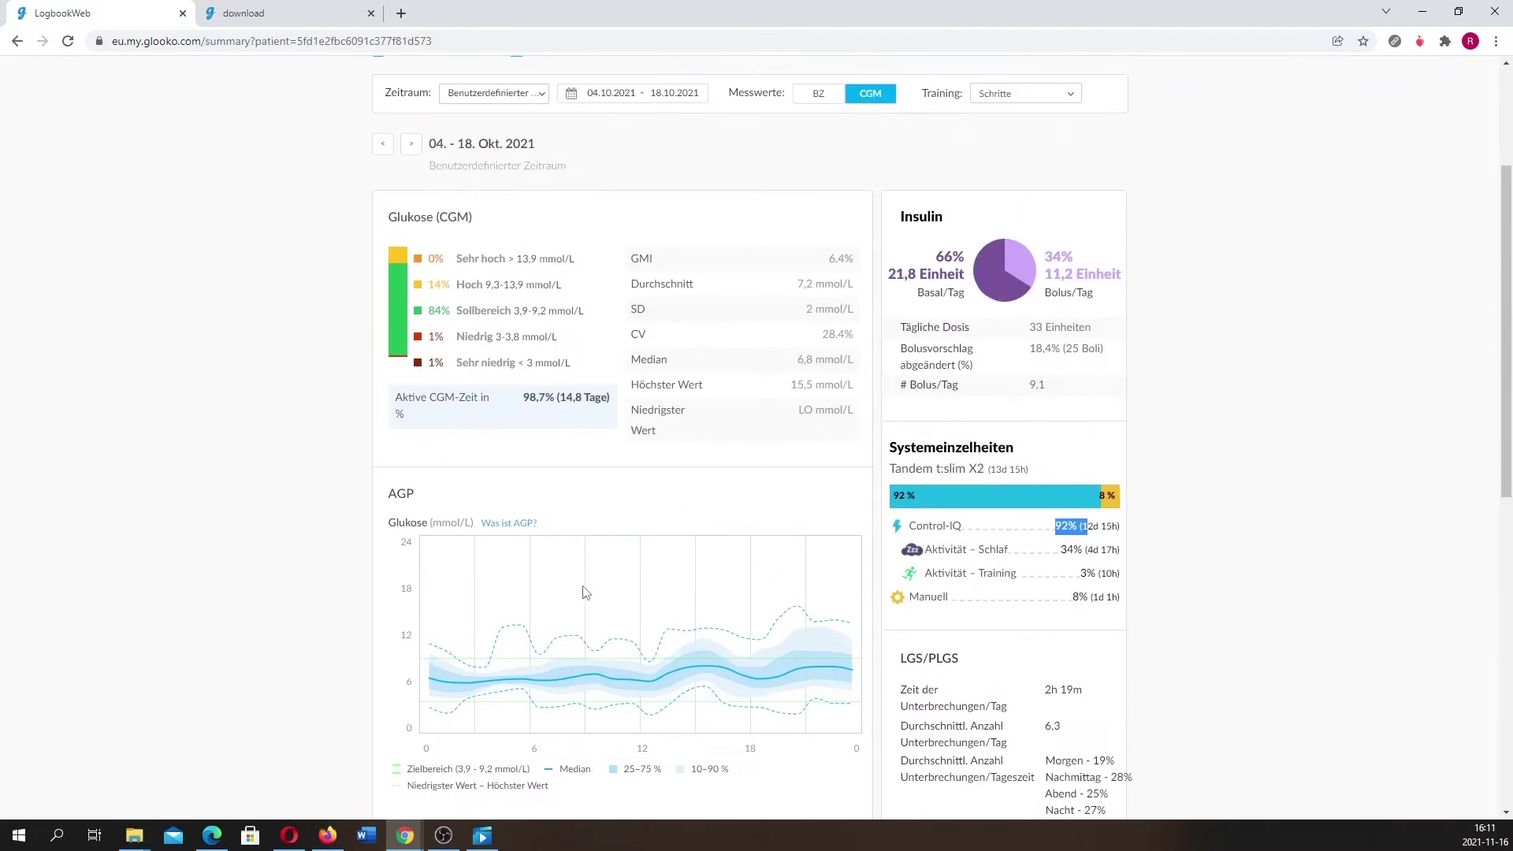
left_click(579, 150)
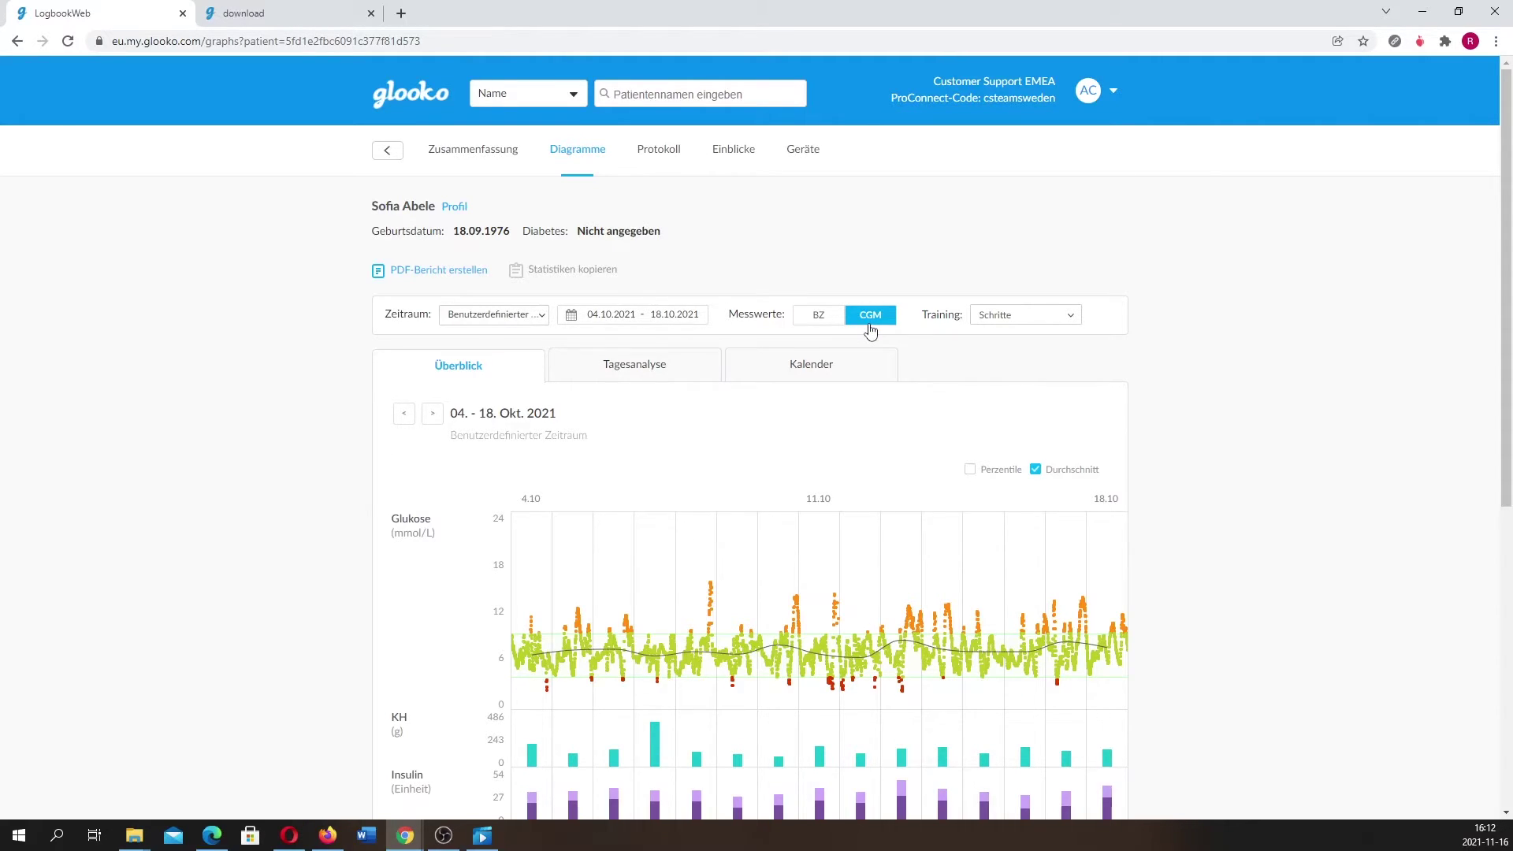
scroll(851, 500, "down", 3)
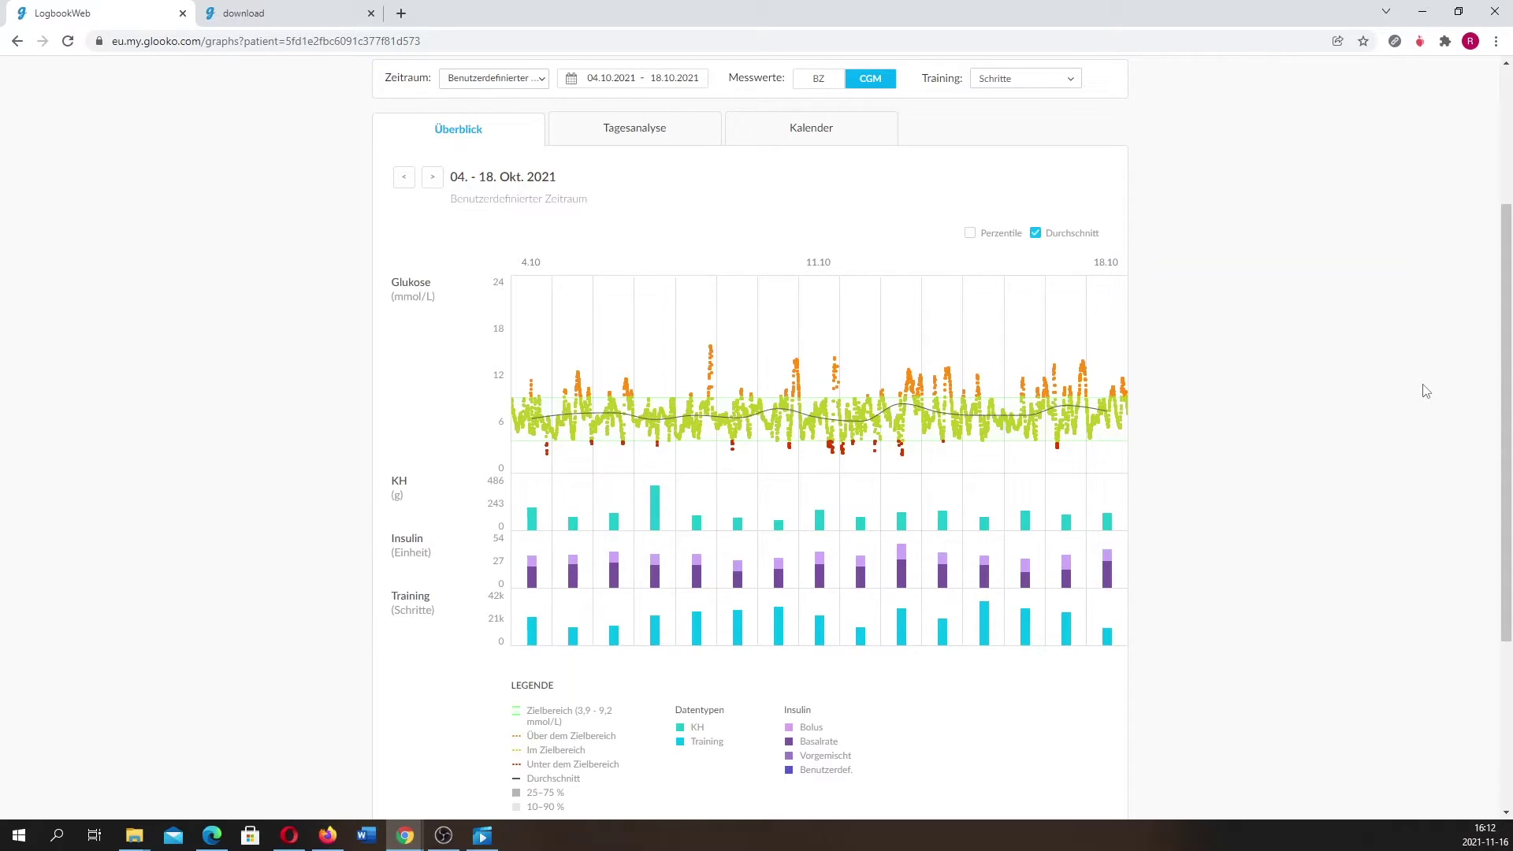
scroll(1426, 390, "down", 1)
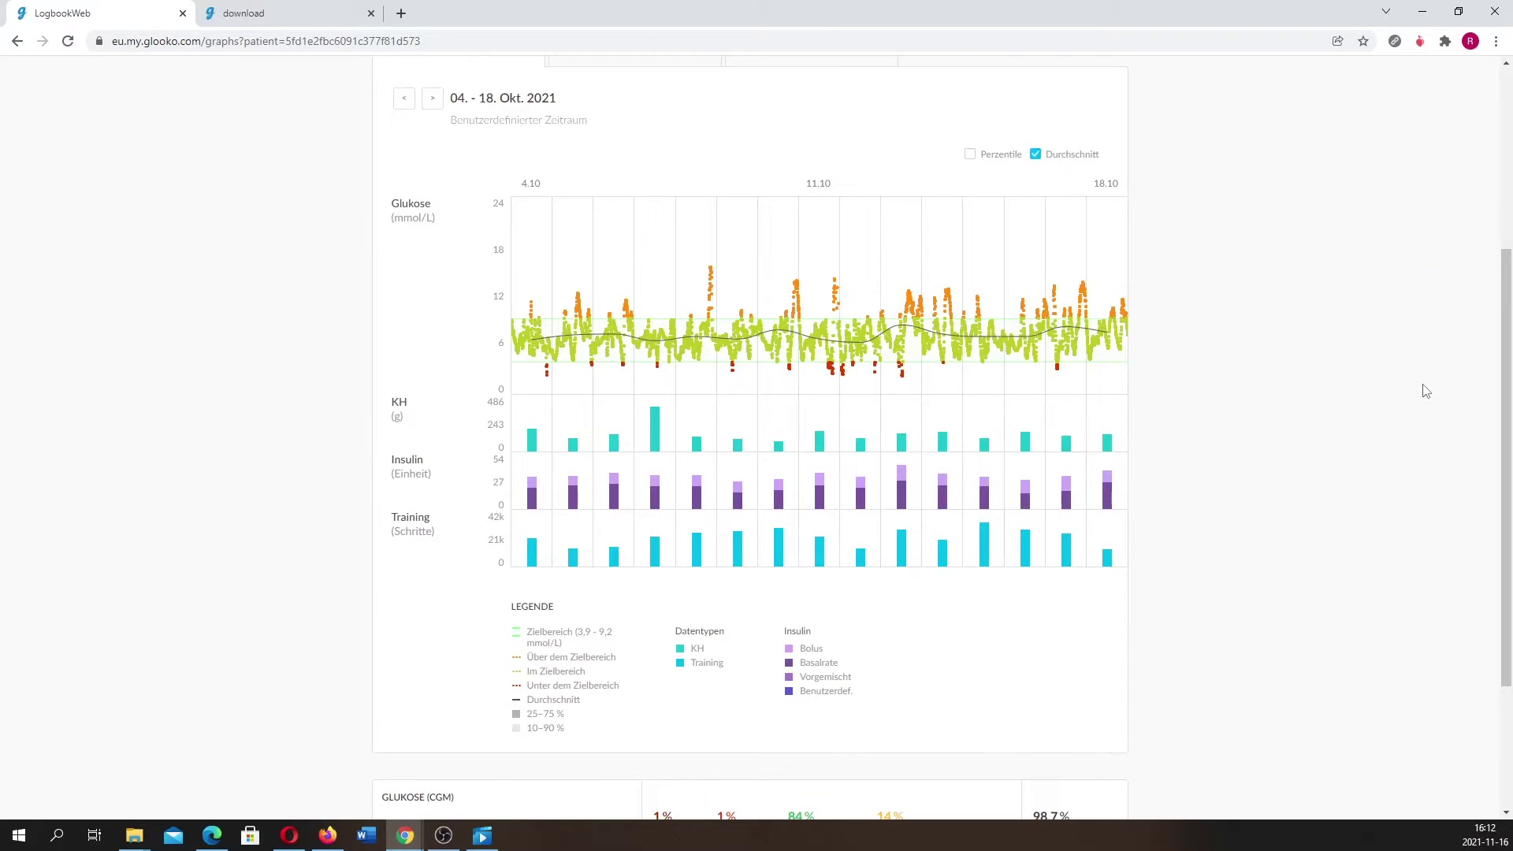
Check the daily statistics of individual days in the overview chart and open the detailed day view of 17. Okt. 2021.
mouse_move(1044, 304)
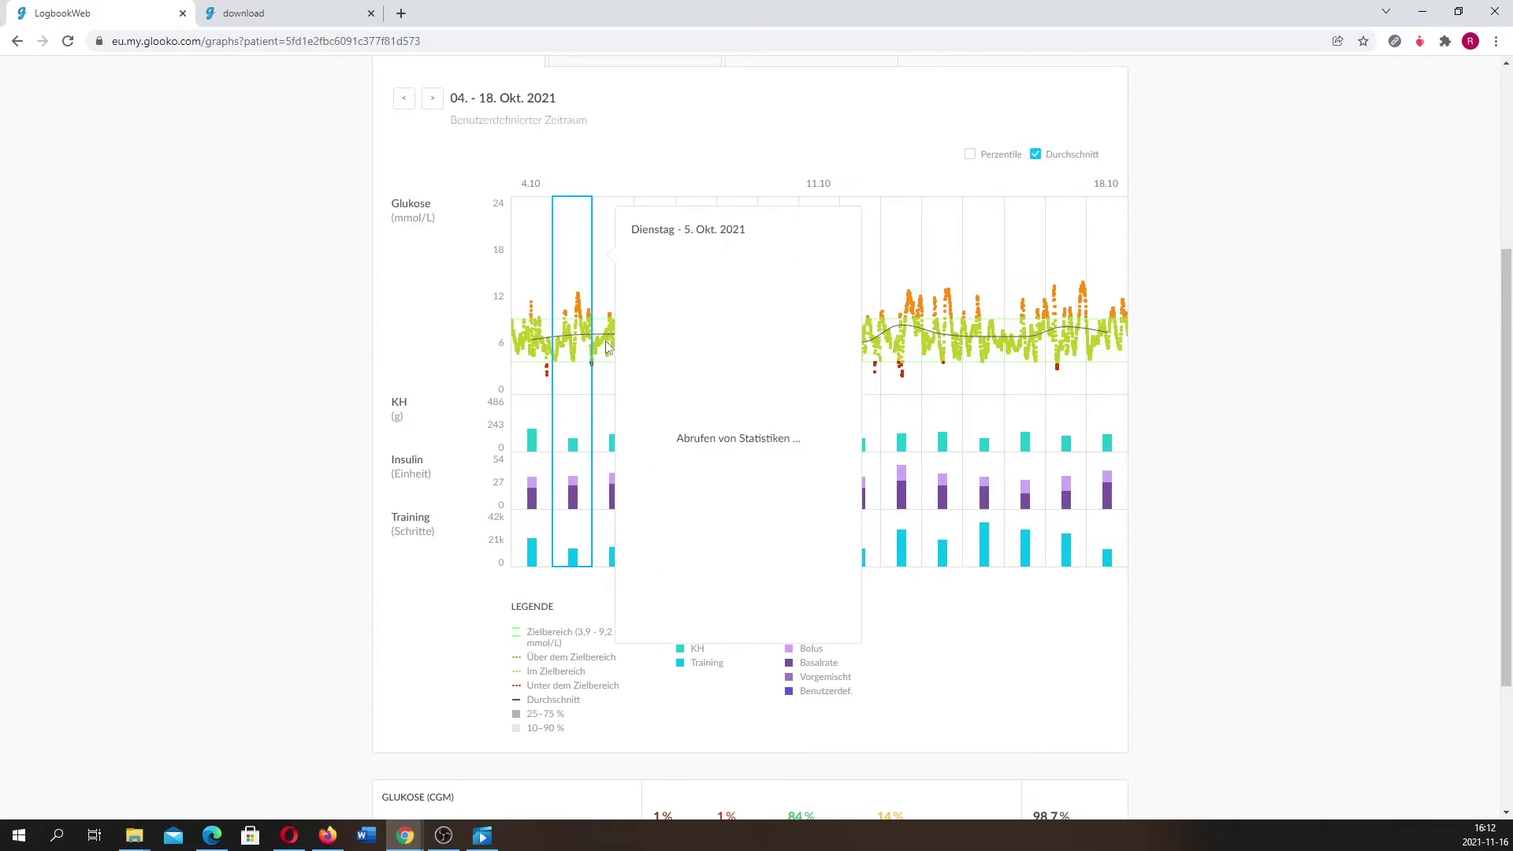
mouse_move(611, 348)
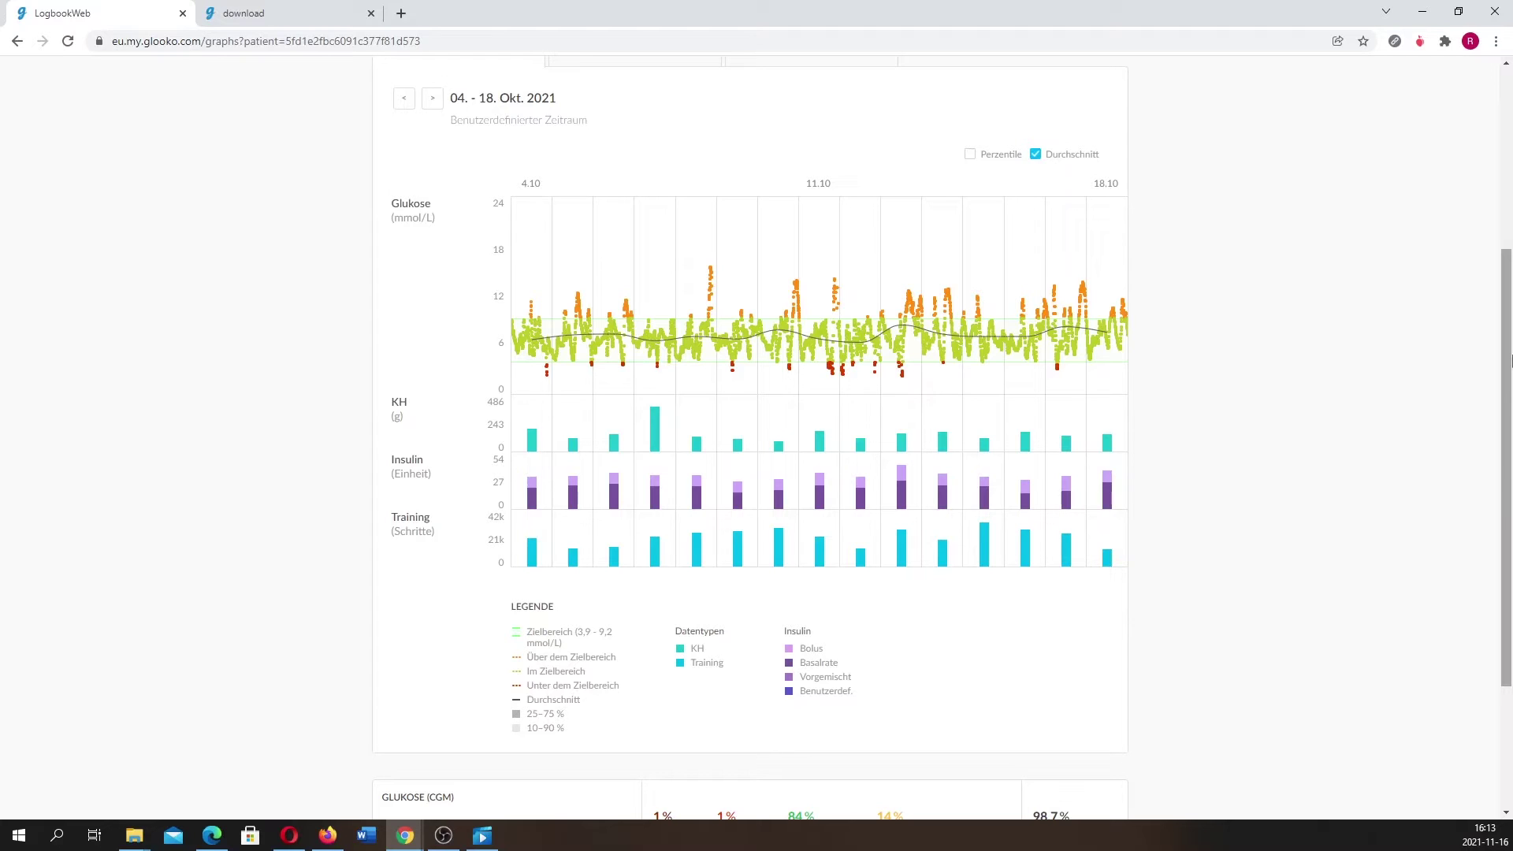
mouse_move(1095, 256)
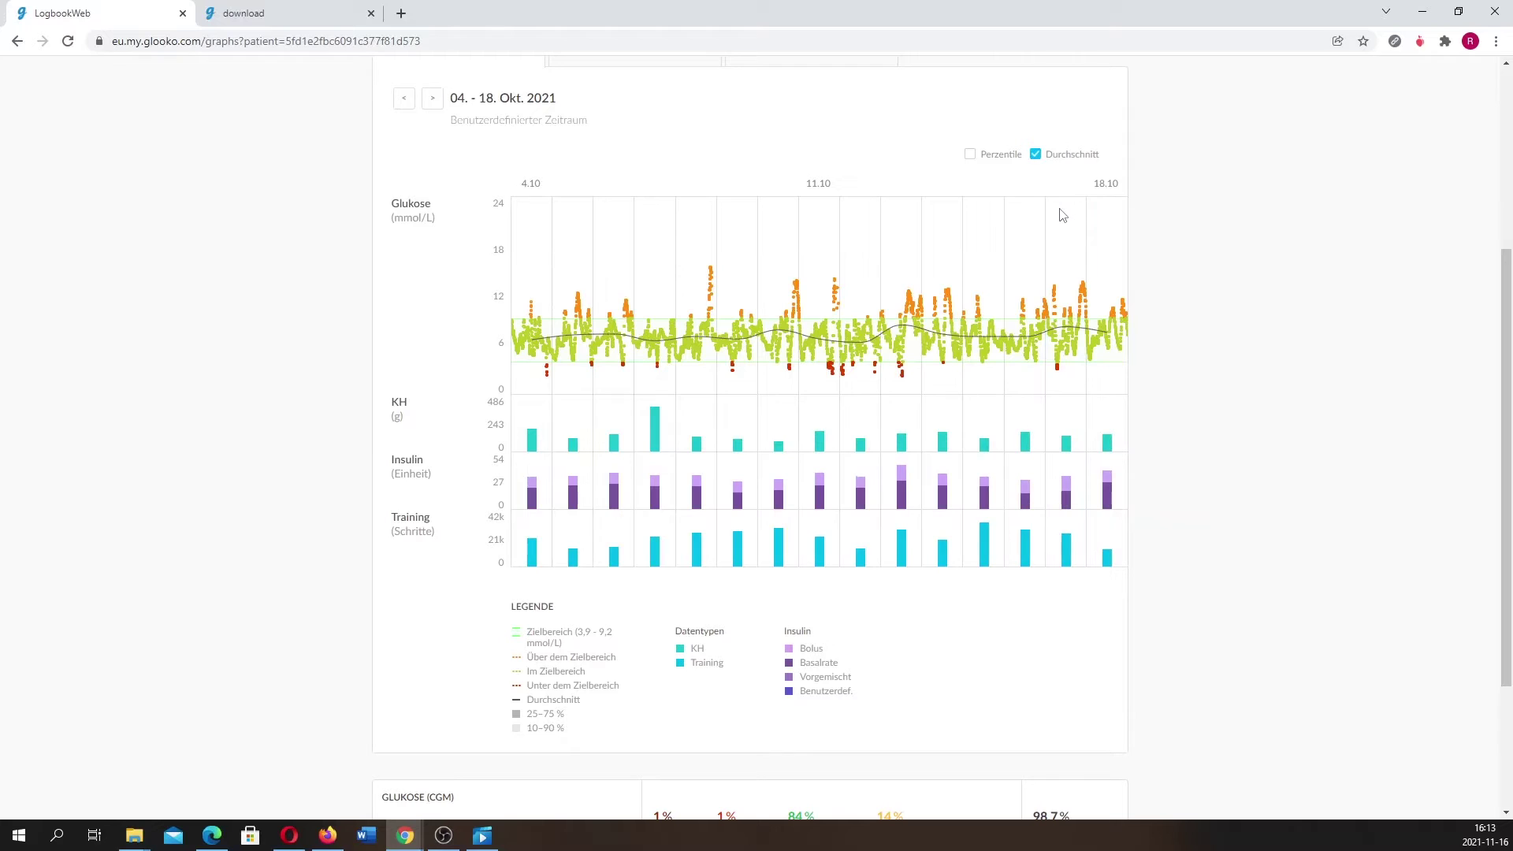
mouse_move(1066, 230)
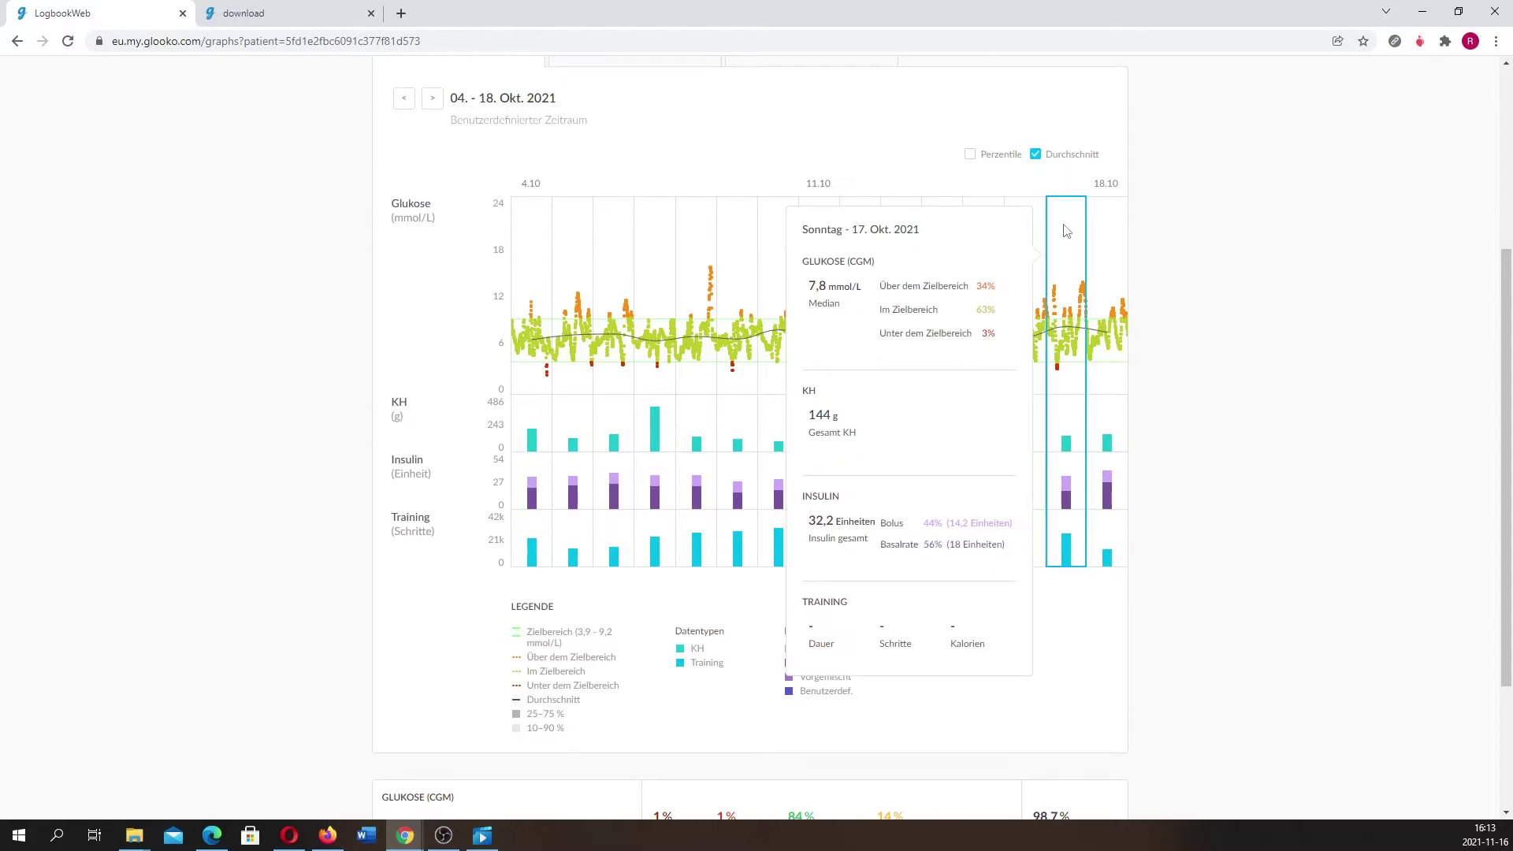
left_click(1064, 351)
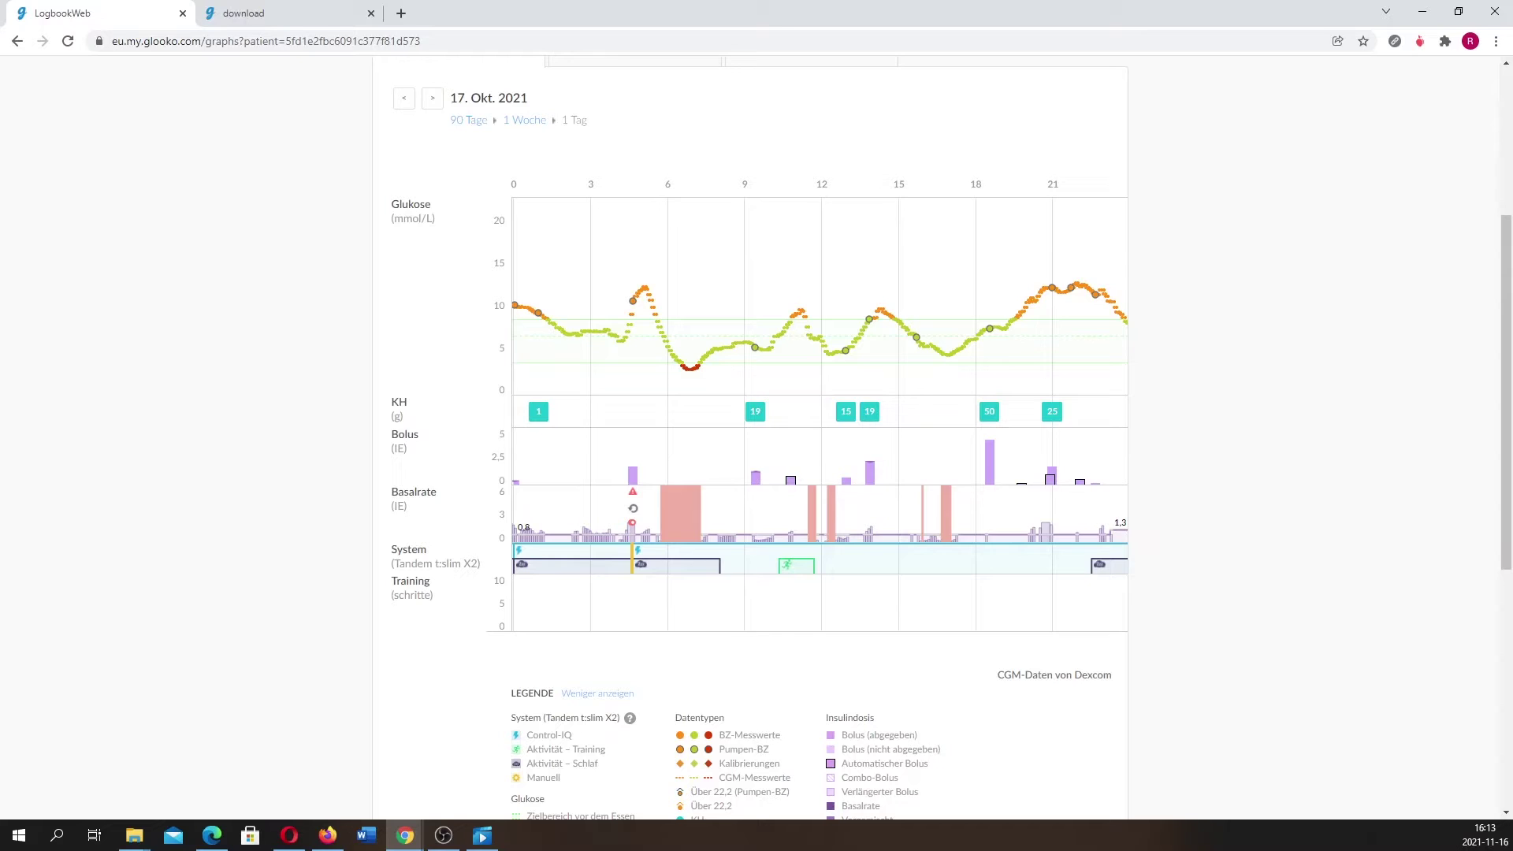
Examine the bolus, basal rate, LGS/PLGS interruption and pump event details in the day chart of 17. Okt. 2021.
mouse_move(540, 317)
mouse_move(577, 424)
mouse_move(1010, 471)
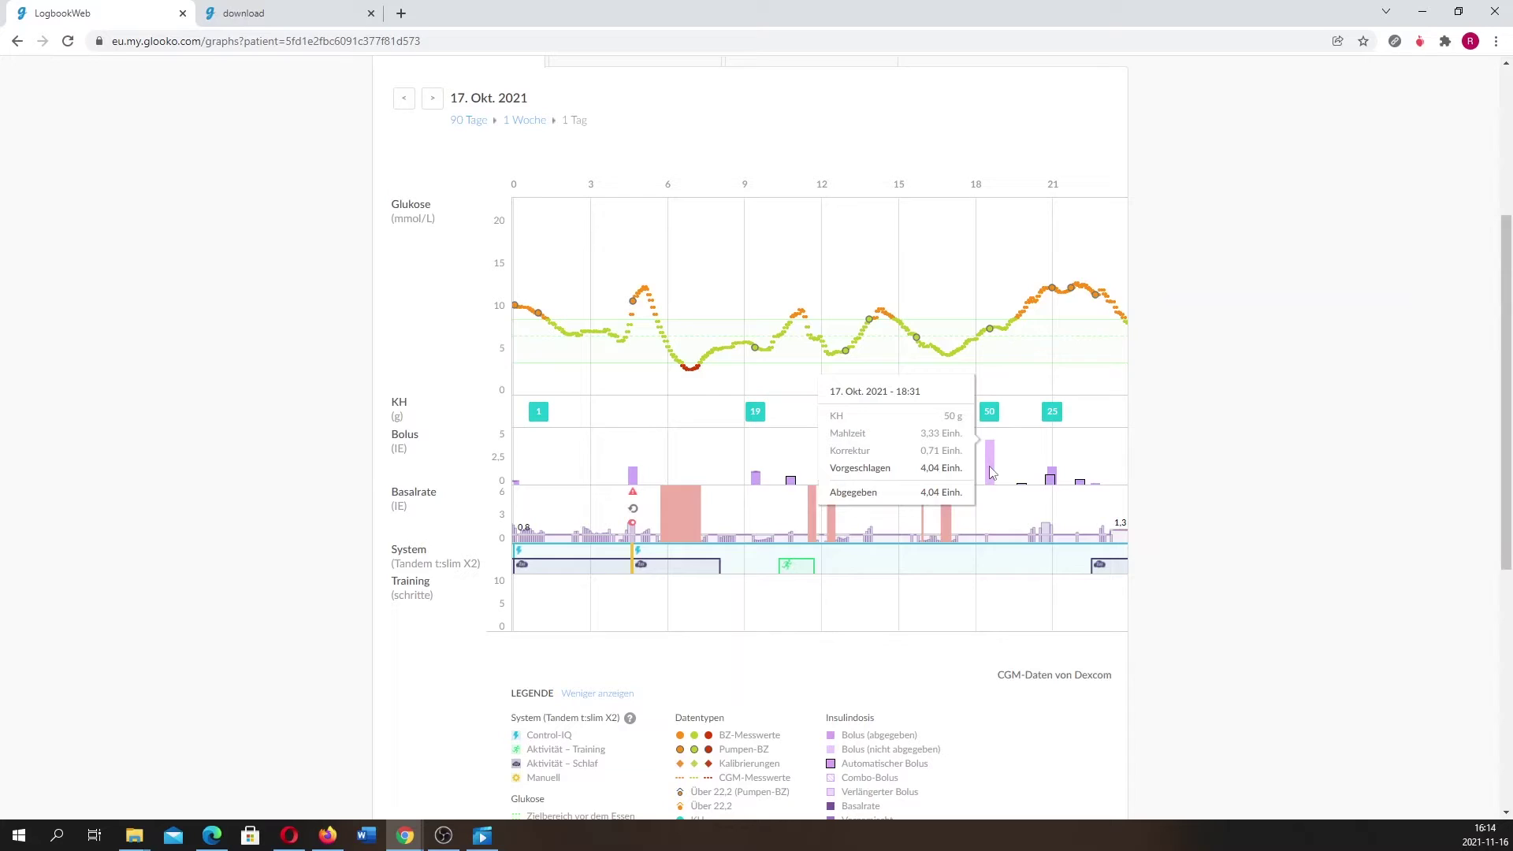
mouse_move(762, 481)
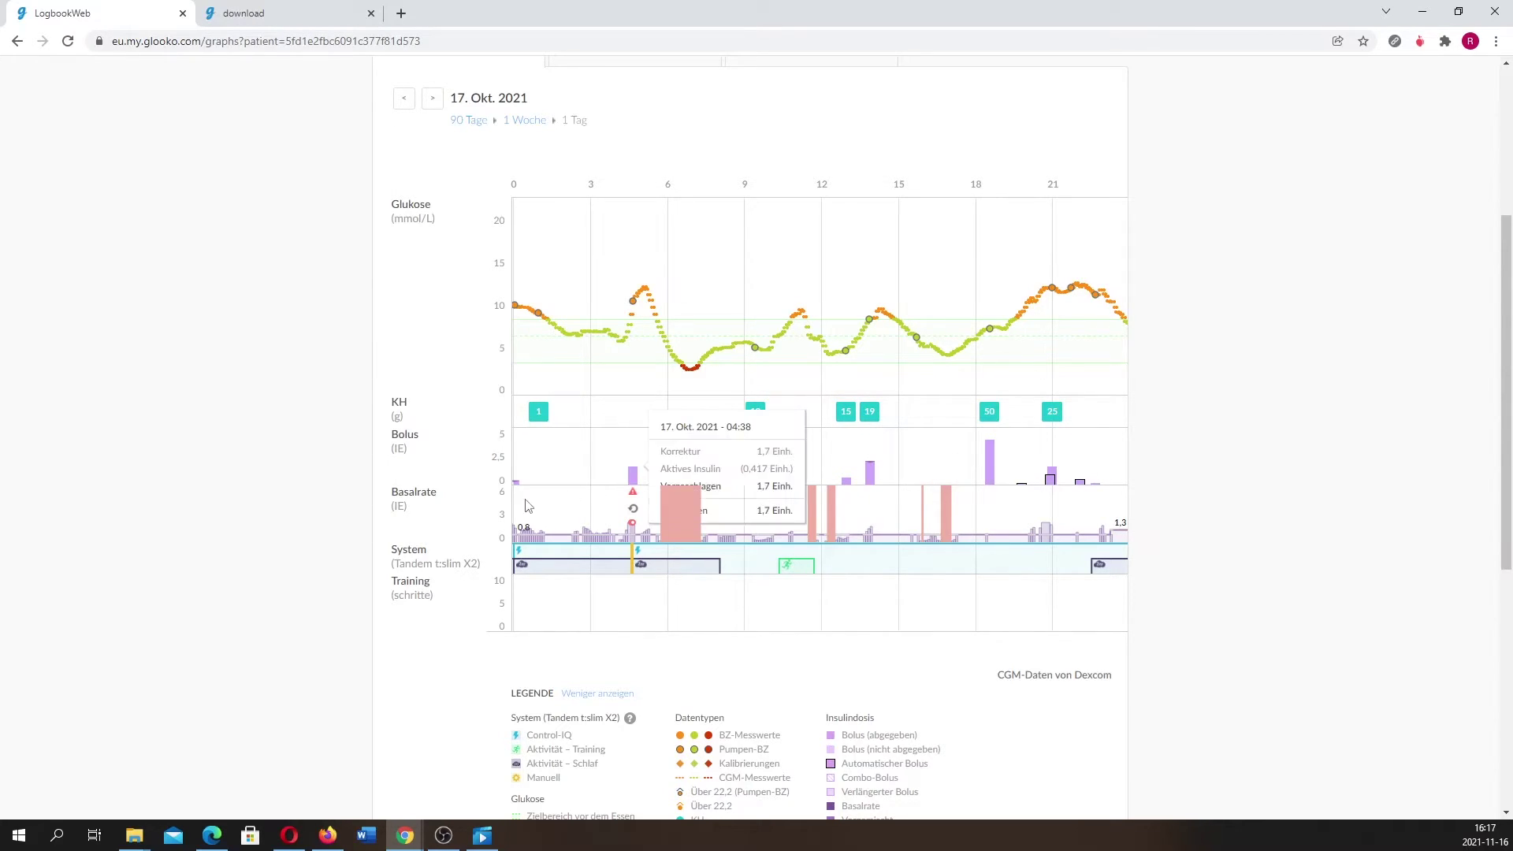
mouse_move(517, 488)
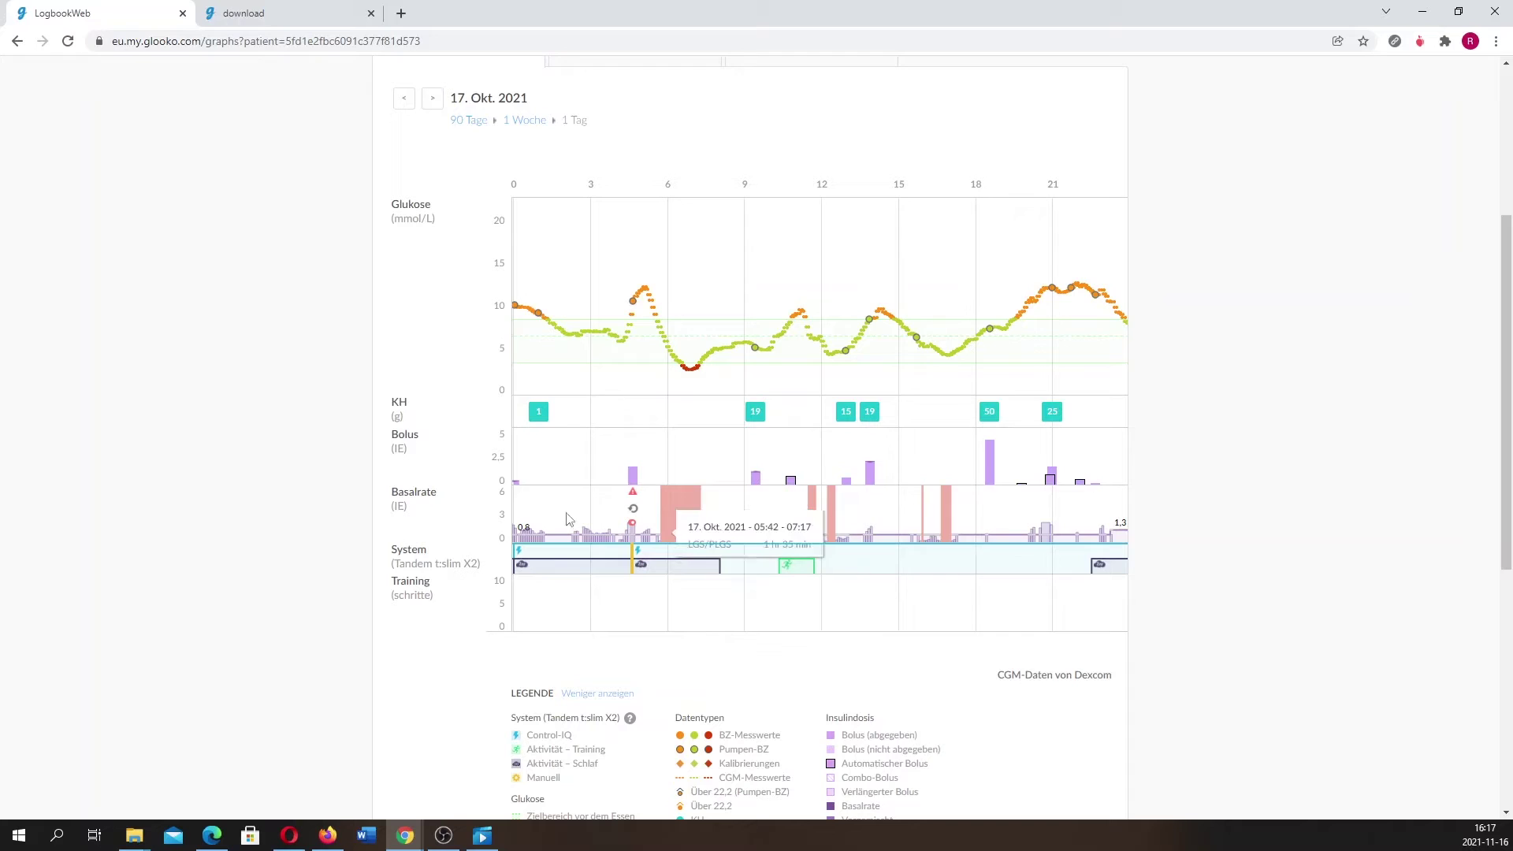
mouse_move(674, 520)
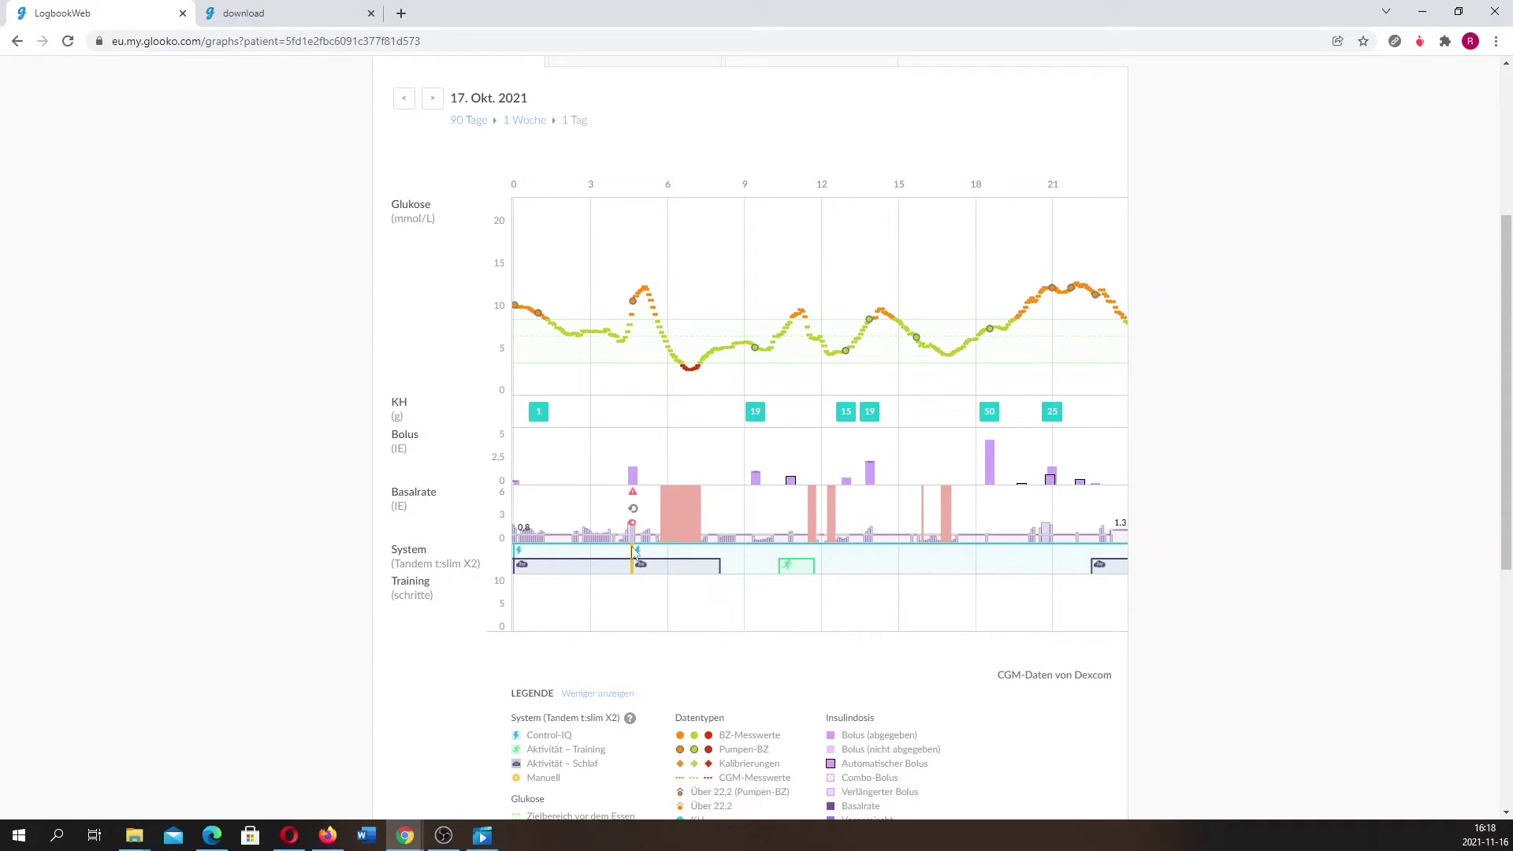
mouse_move(633, 524)
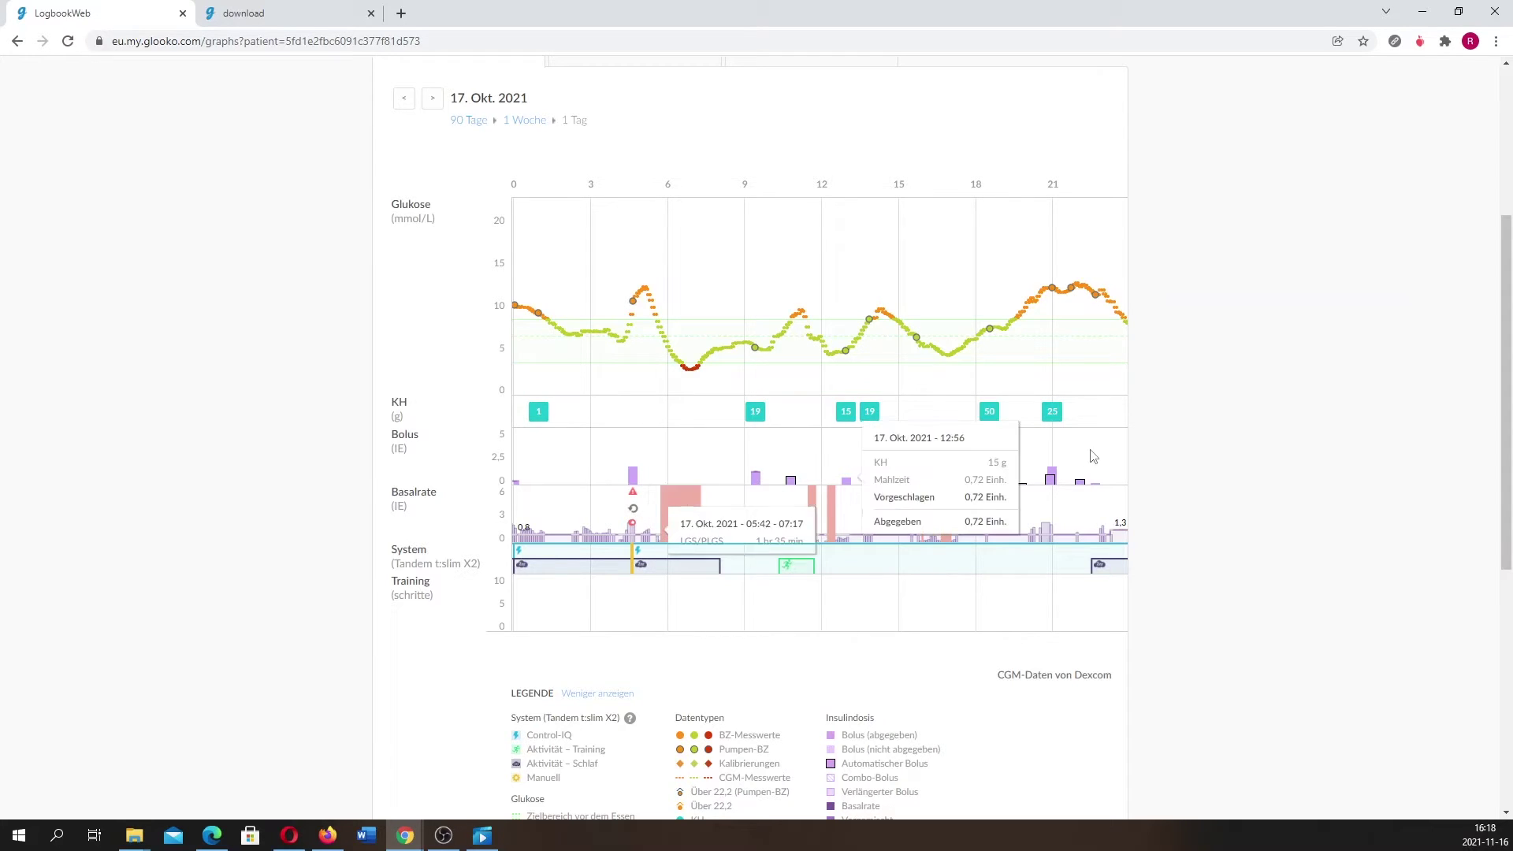
Review the day chart's legend and the time in range, total insulin and system details statistics beneath it.
scroll(1087, 449, "down", 4)
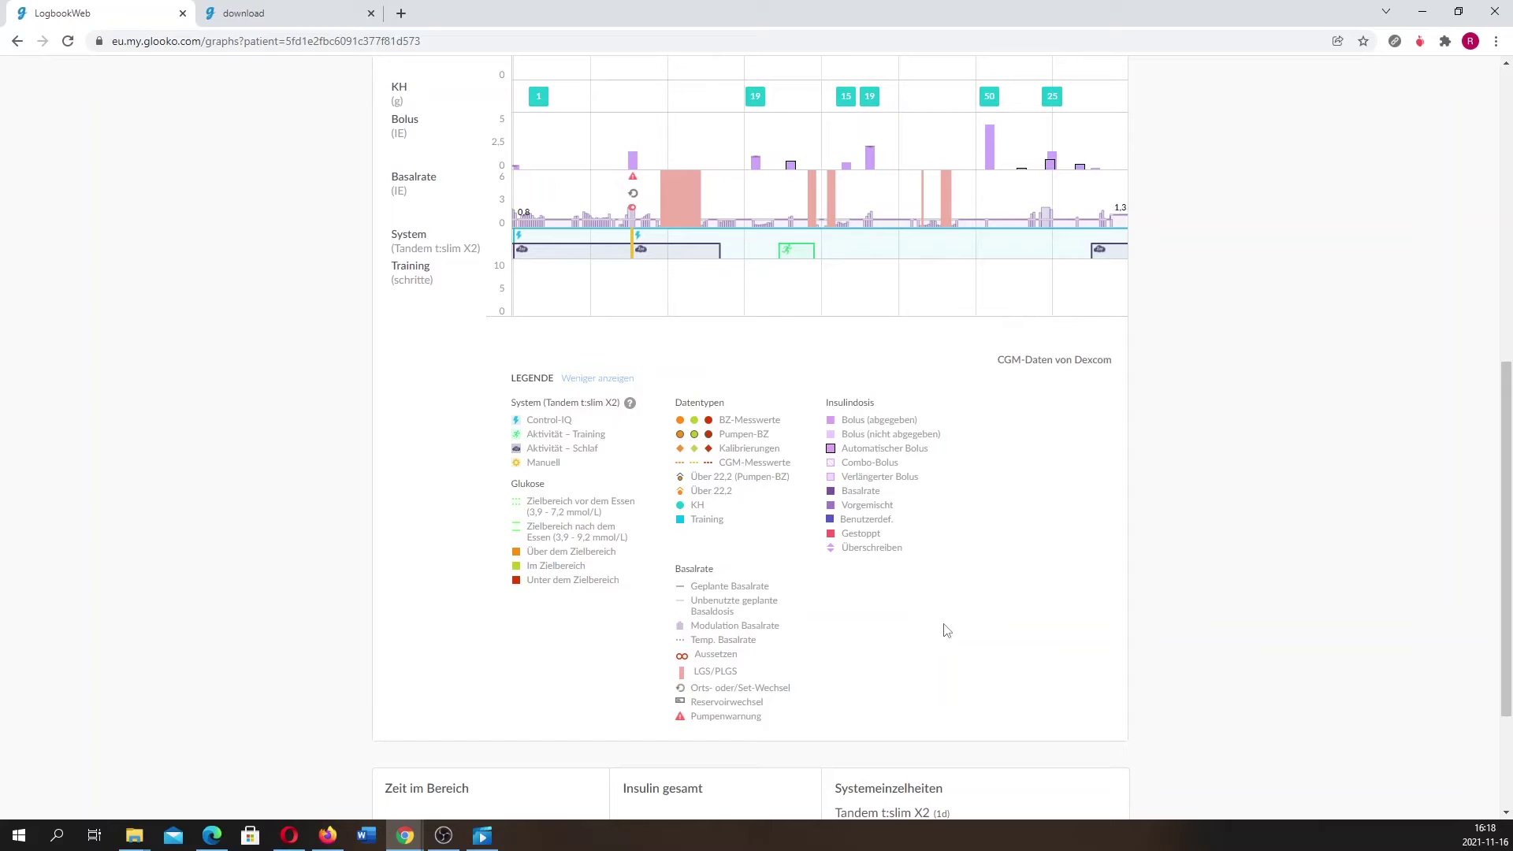
scroll(946, 630, "up", 3)
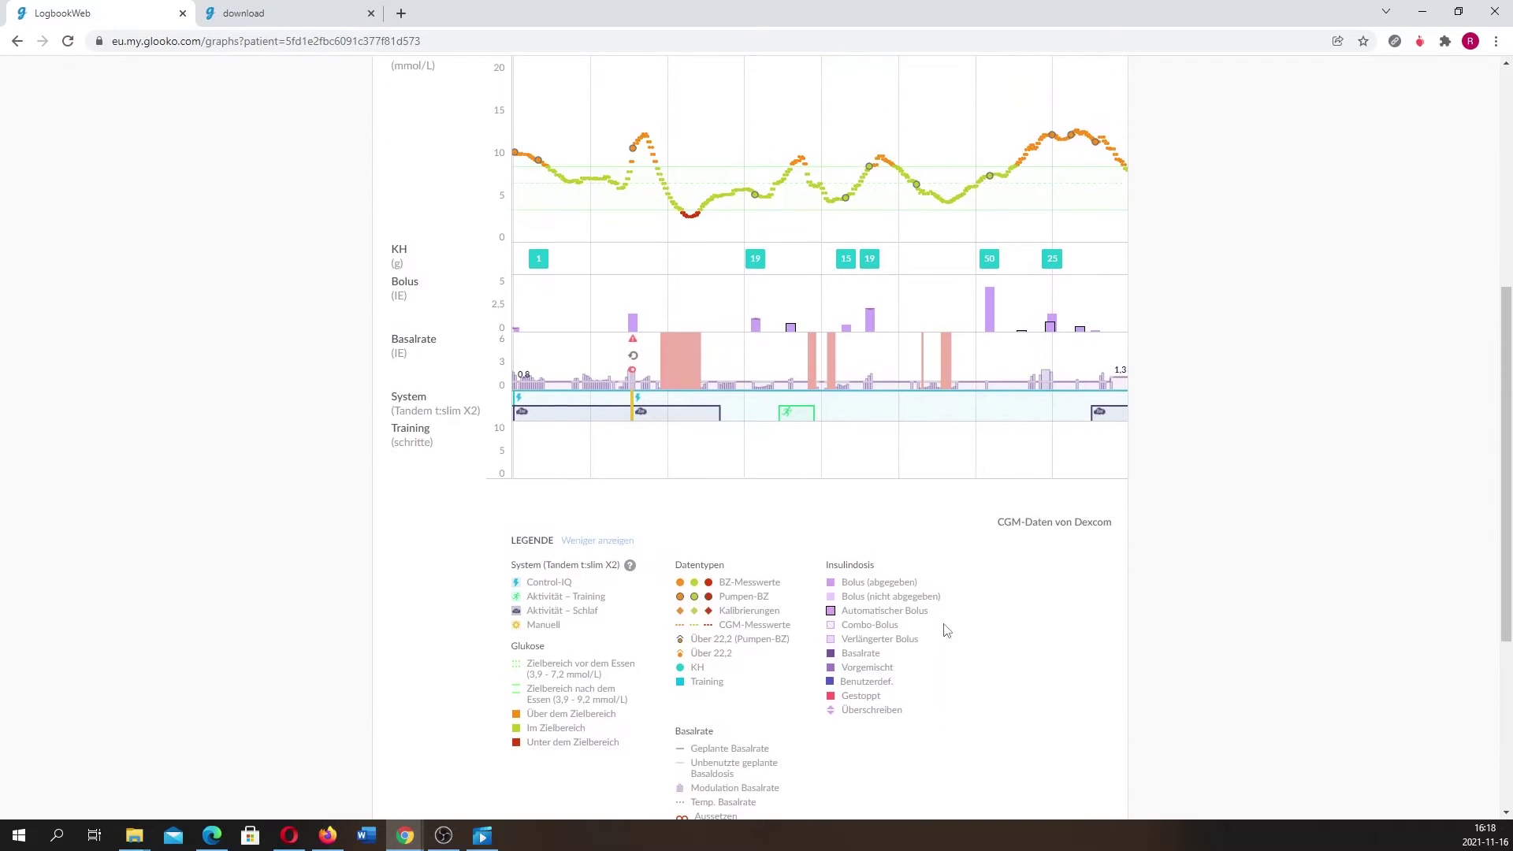
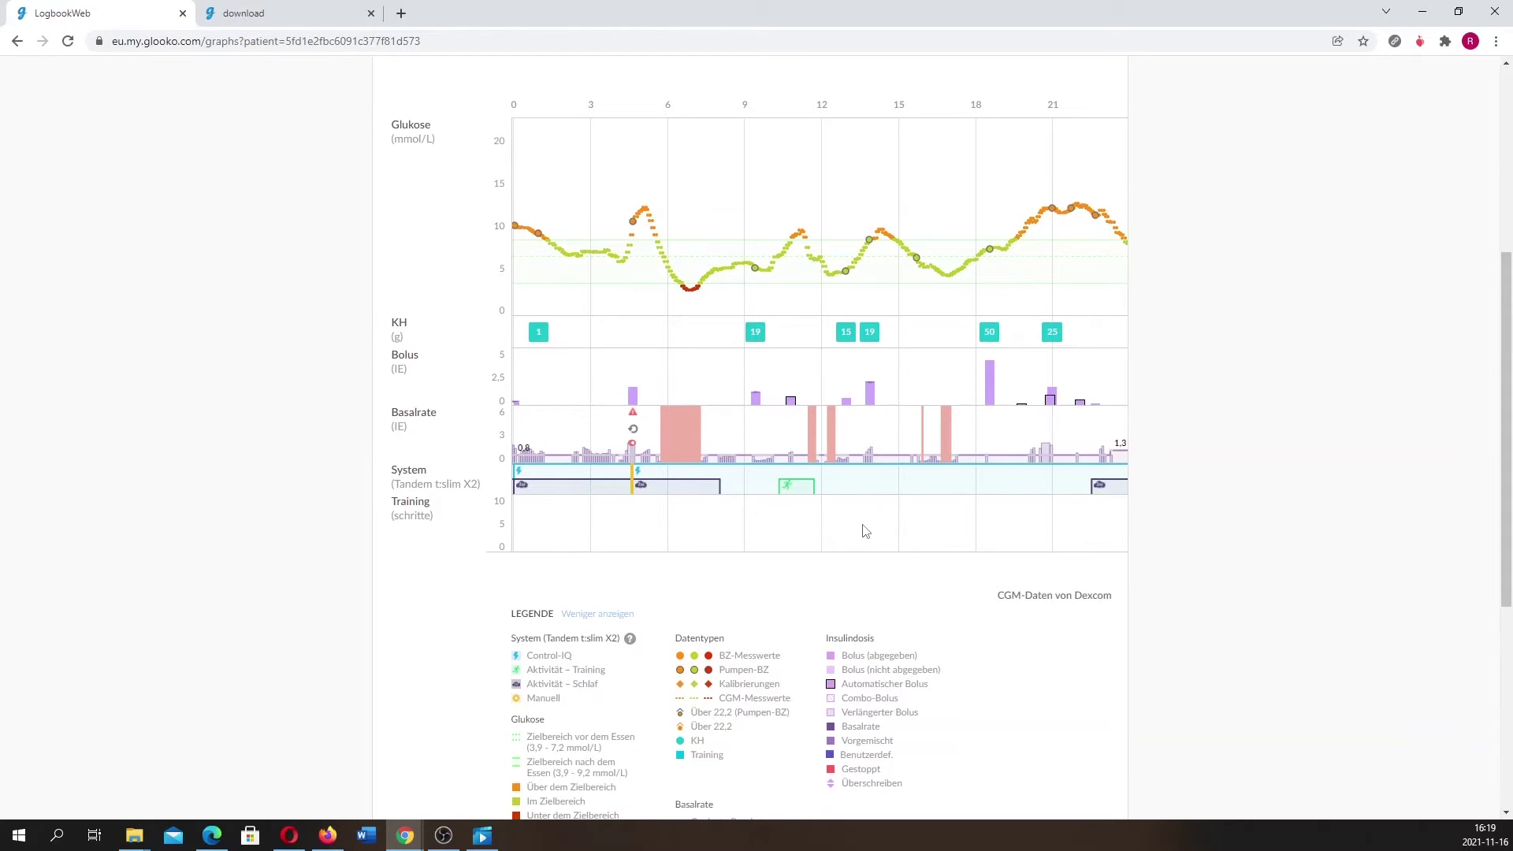
scroll(865, 531, "down", 5)
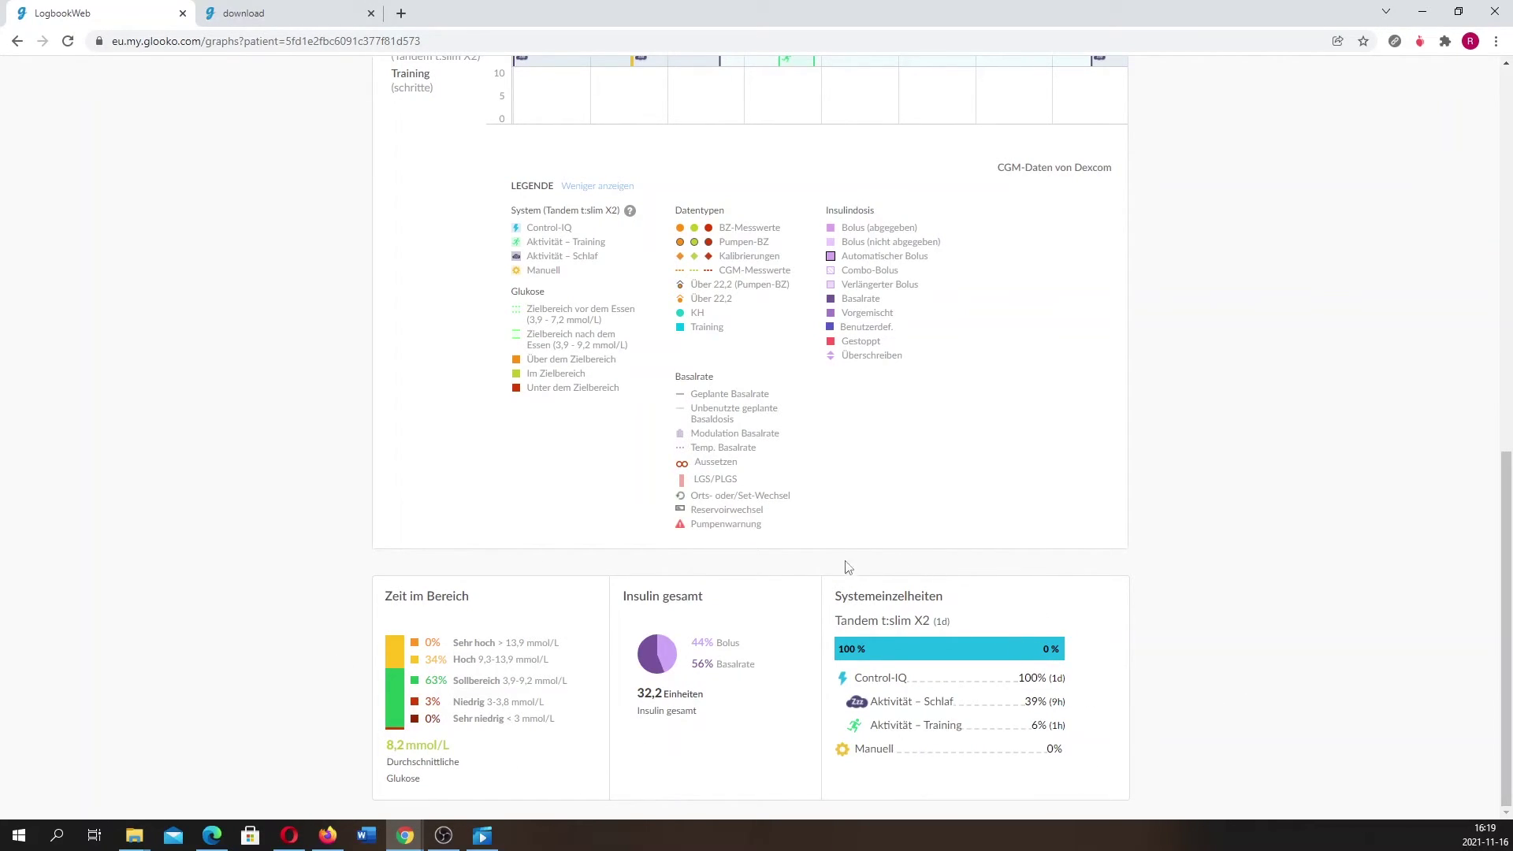
scroll(848, 468, "up", 10)
scroll(849, 468, "up", 1)
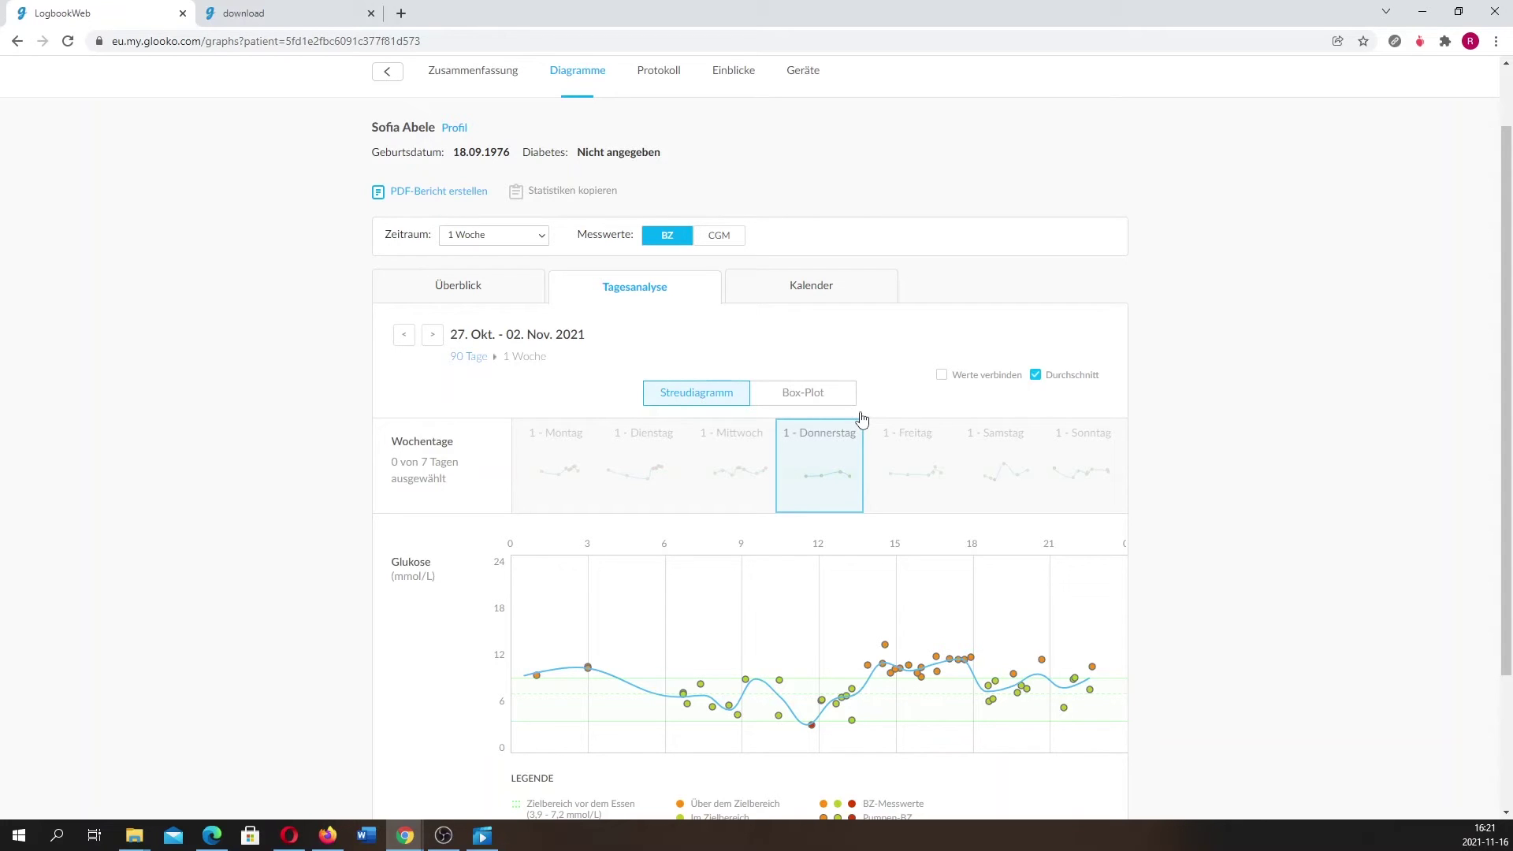
Restrict the BZ scatter diagram in the weekday analysis to Dienstag.
scroll(862, 419, "down", 1)
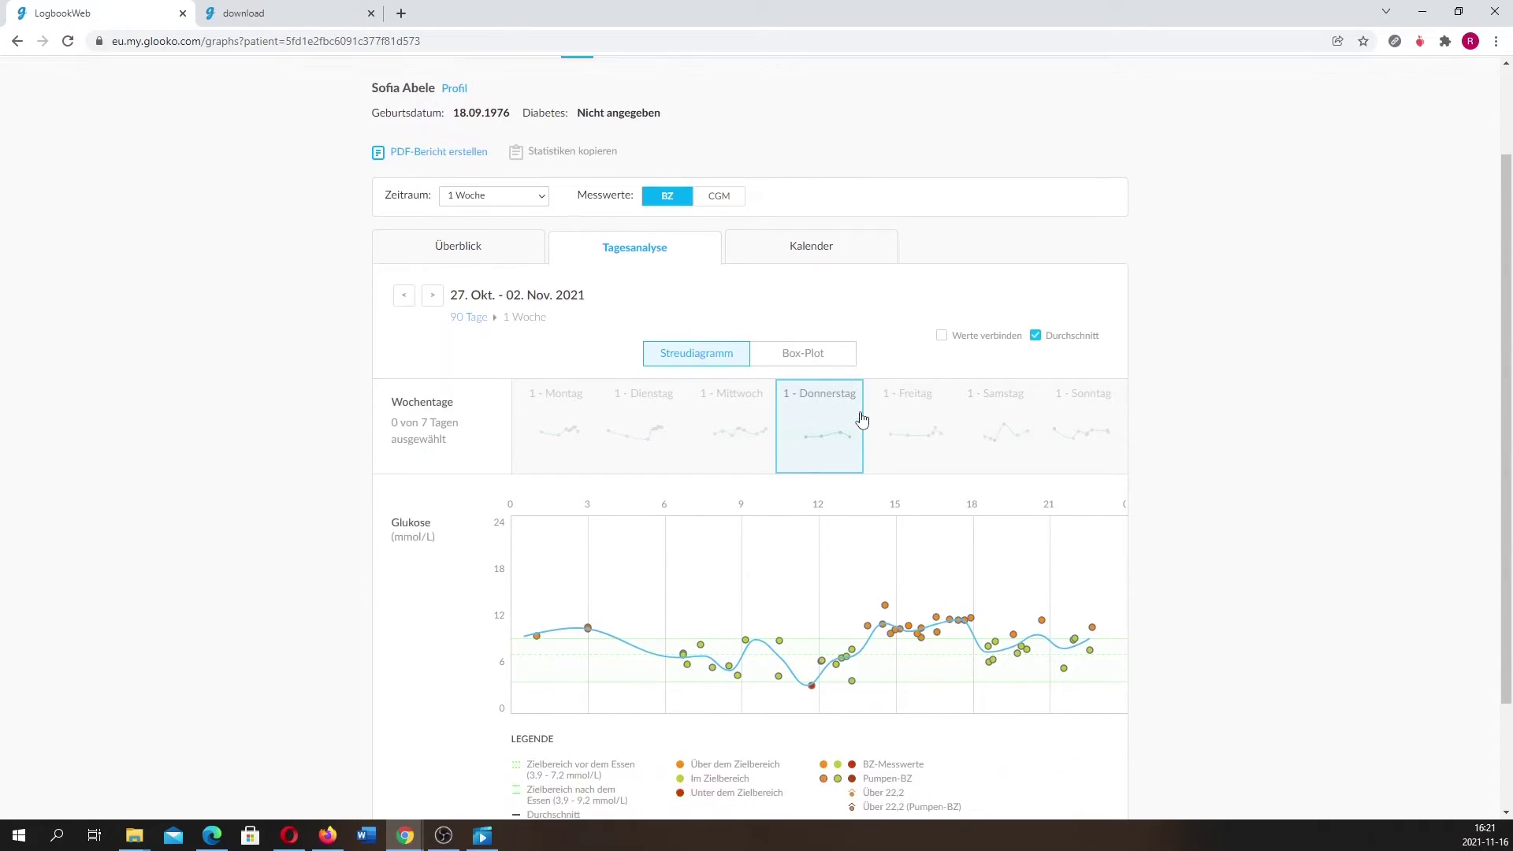
left_click(654, 391)
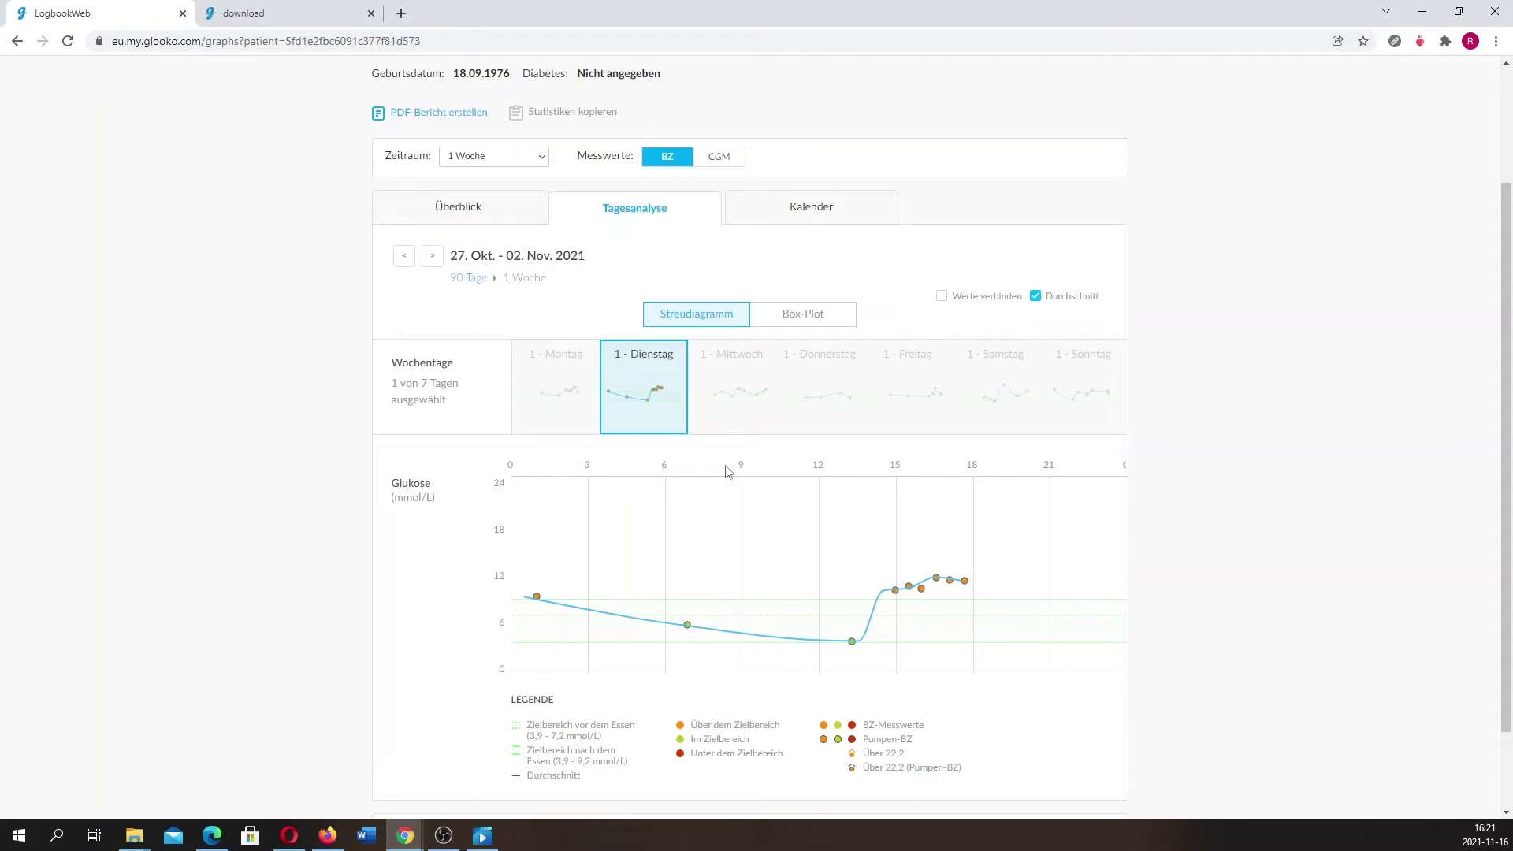
scroll(819, 390, "up", 1)
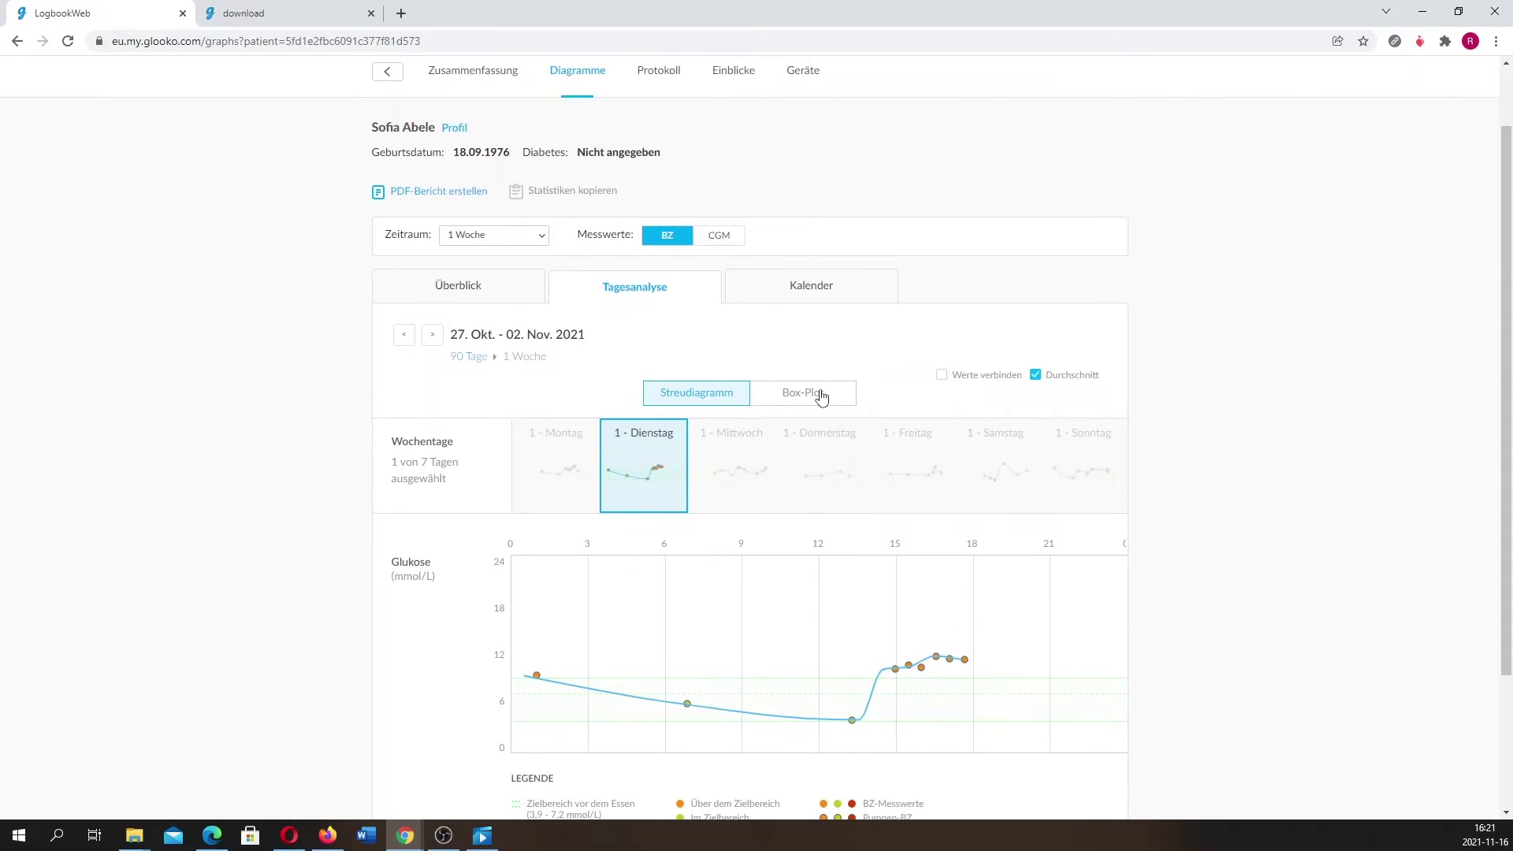
Switch the day analysis to CGM readings and show only the Samstag and Sonntag curves in the spaghetti diagram.
left_click(716, 237)
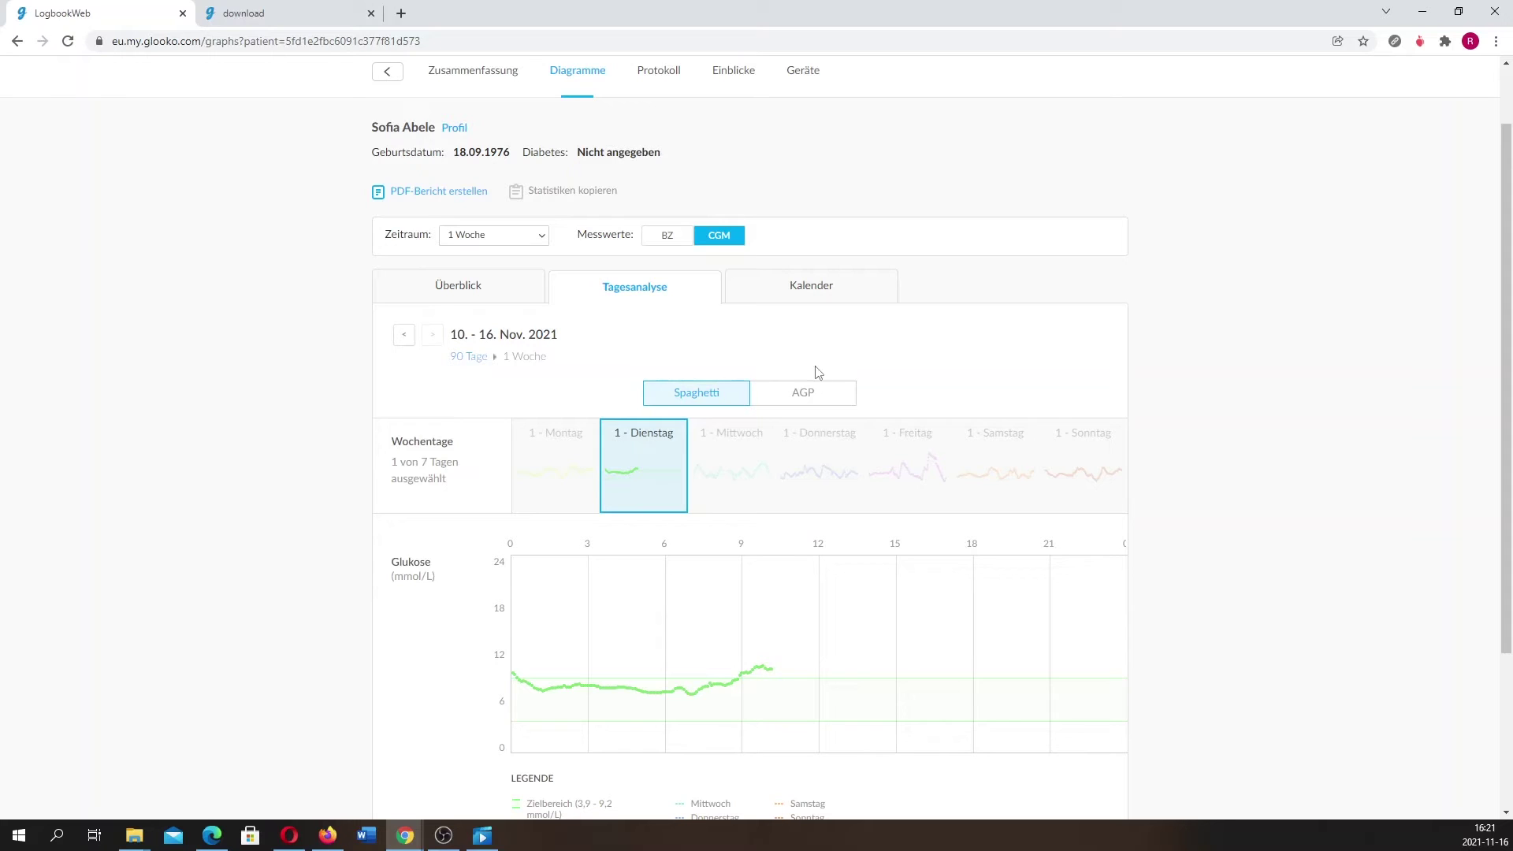
scroll(827, 404, "down", 1)
left_click(1025, 404)
left_click(1087, 398)
left_click(646, 409)
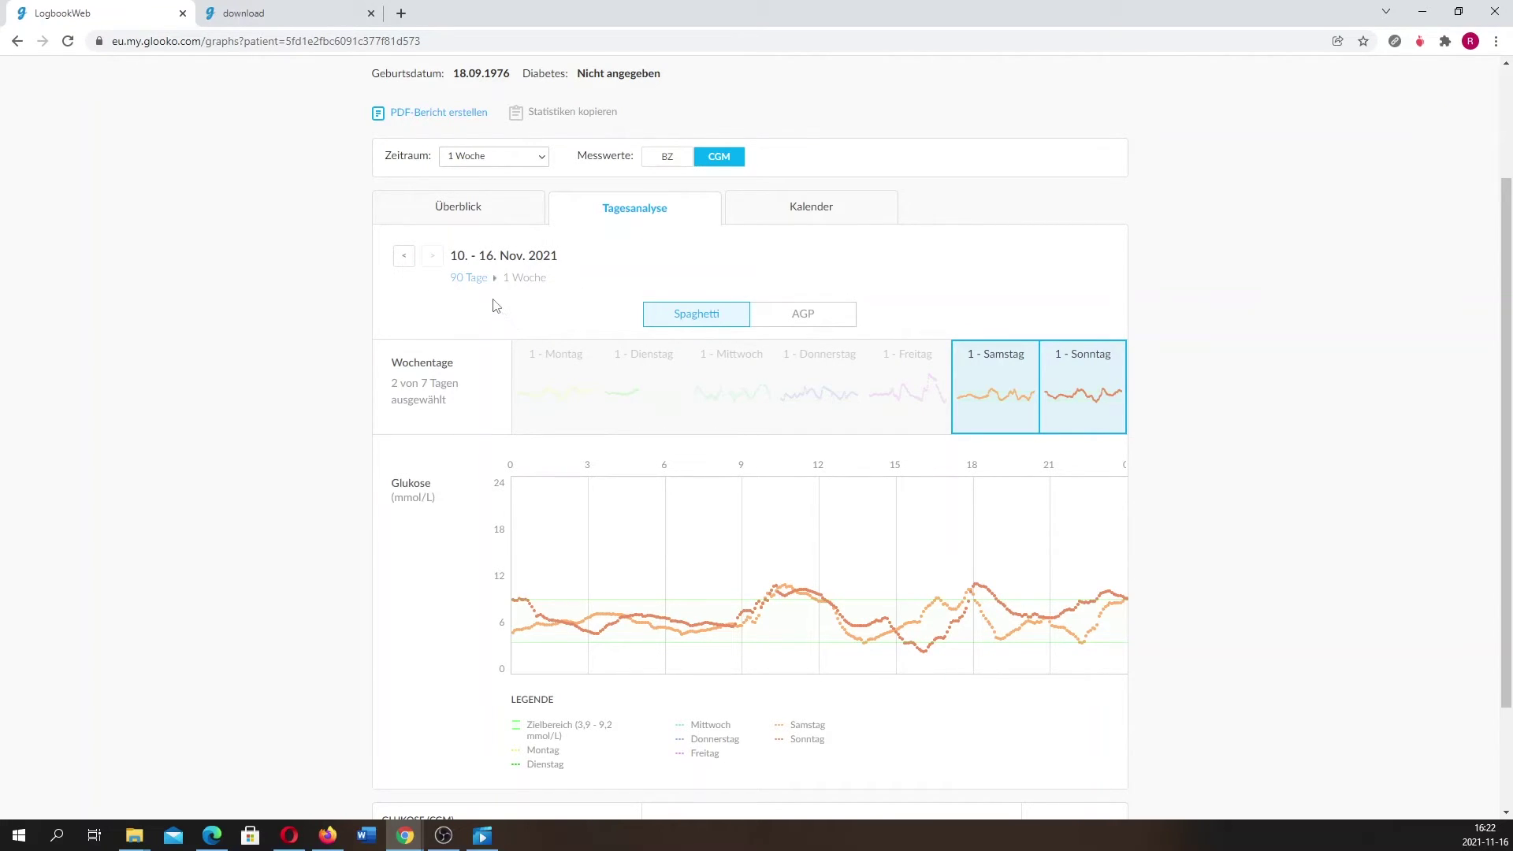
Set a custom period of 30.09.2021 - 29.10.2021 for the day analysis and apply it.
left_click(481, 161)
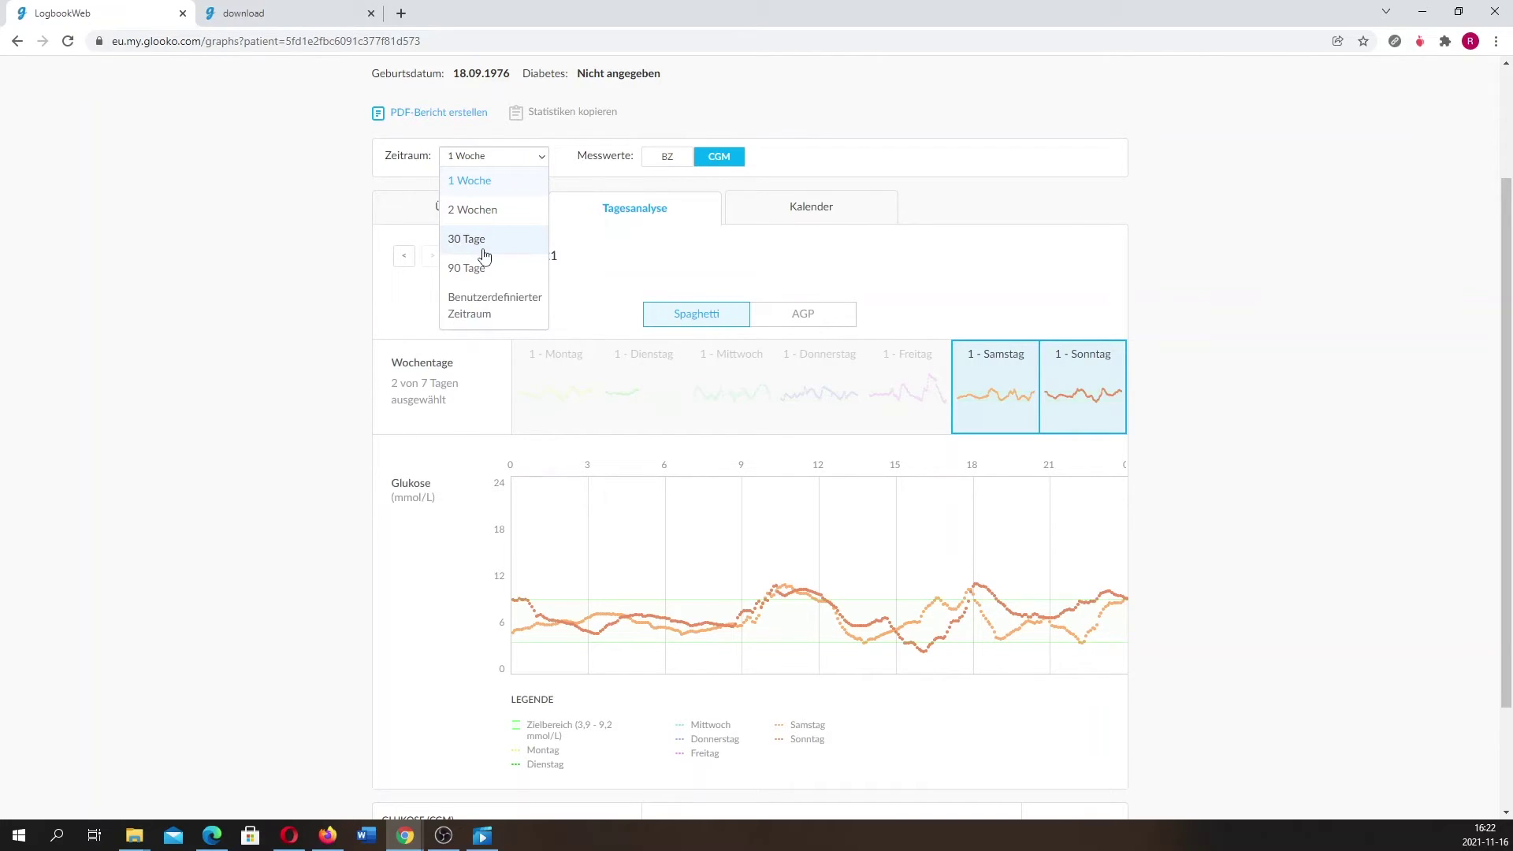
left_click(494, 307)
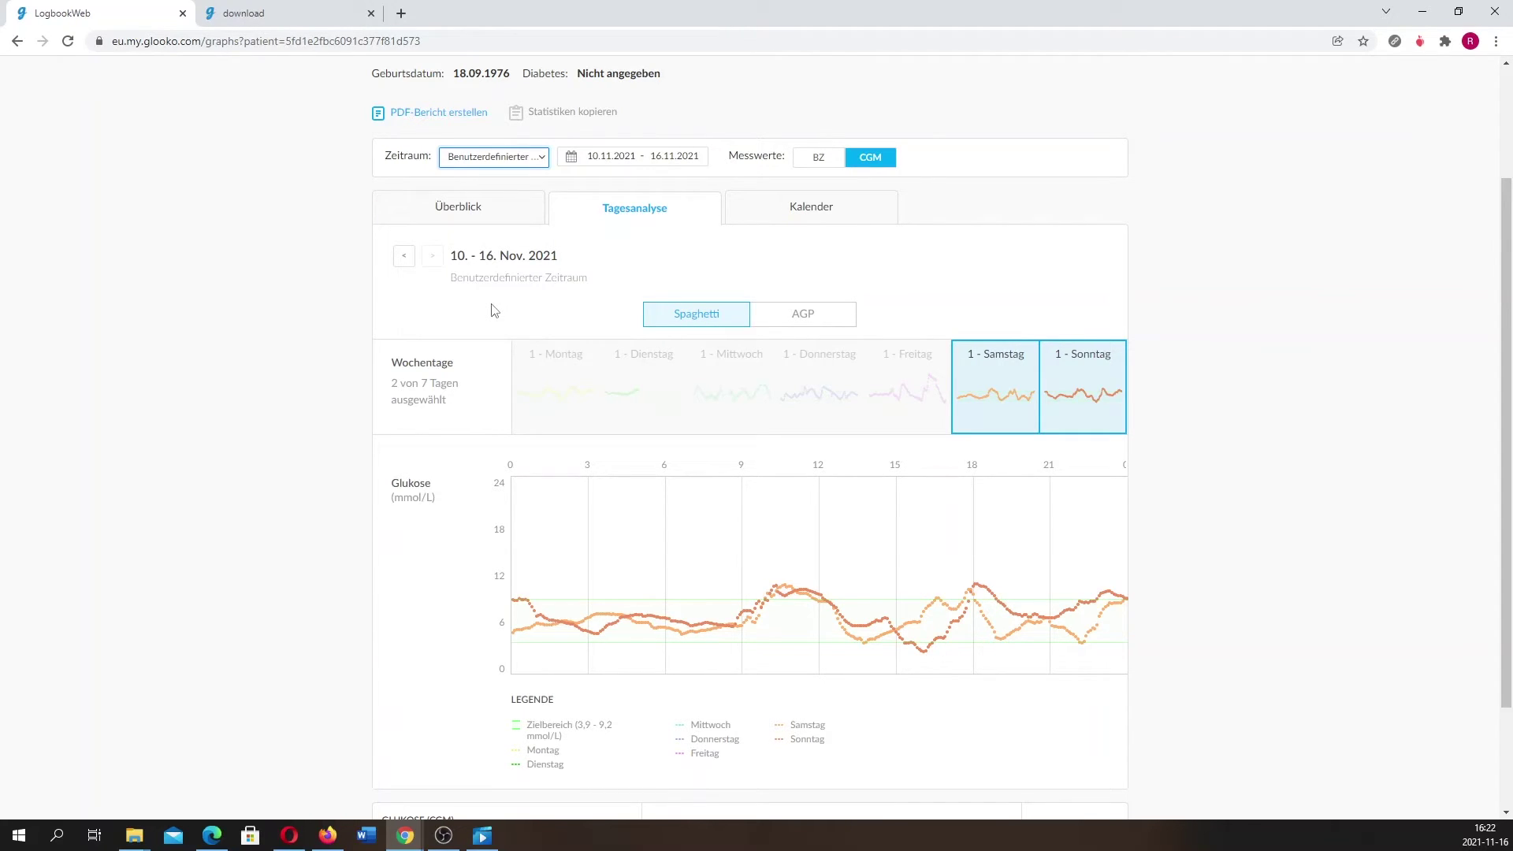
left_click(599, 157)
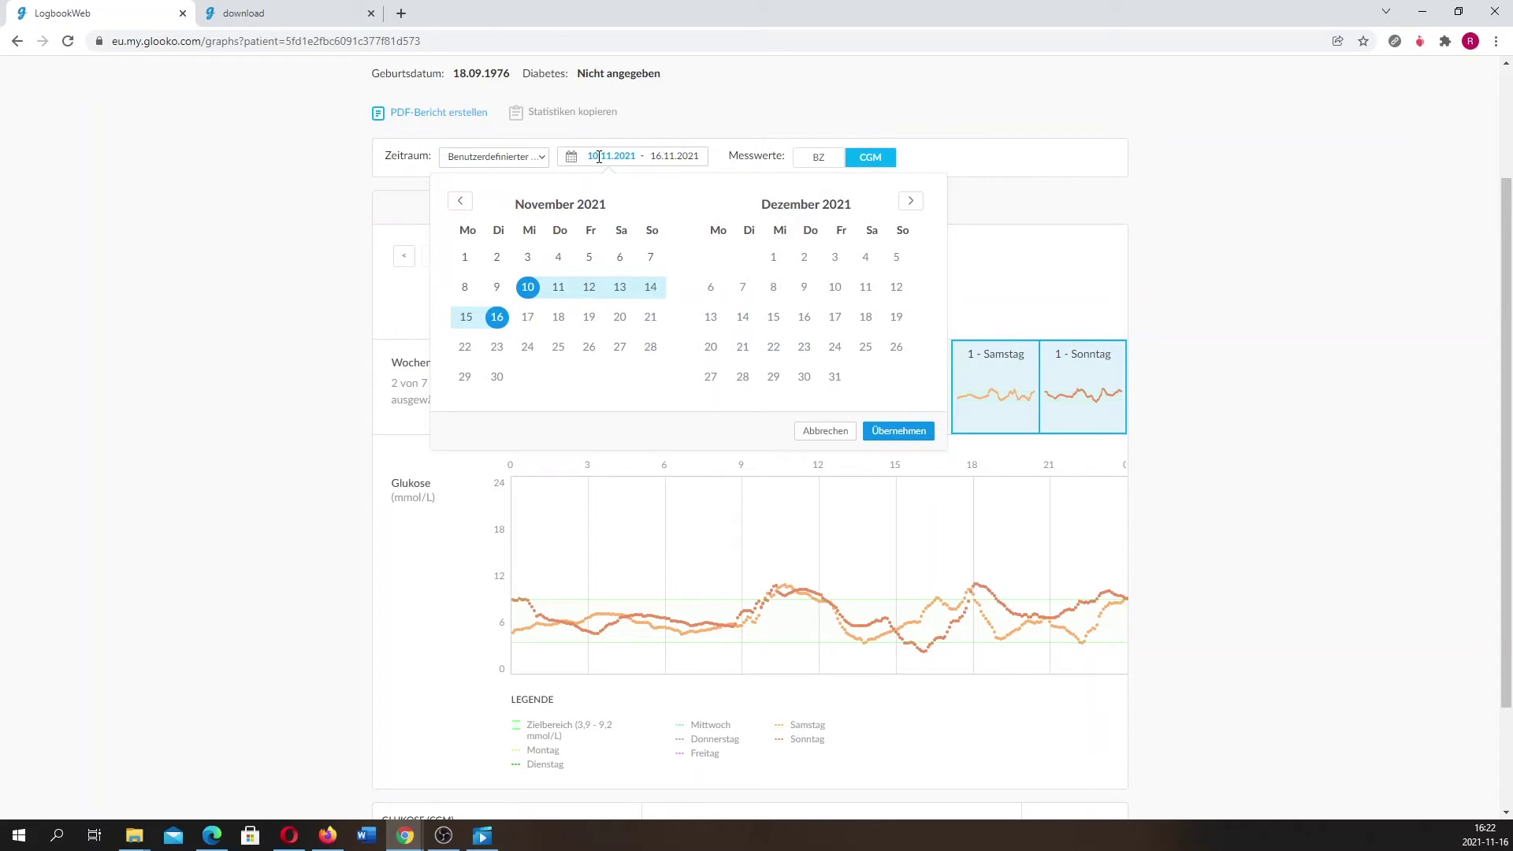
left_click(463, 202)
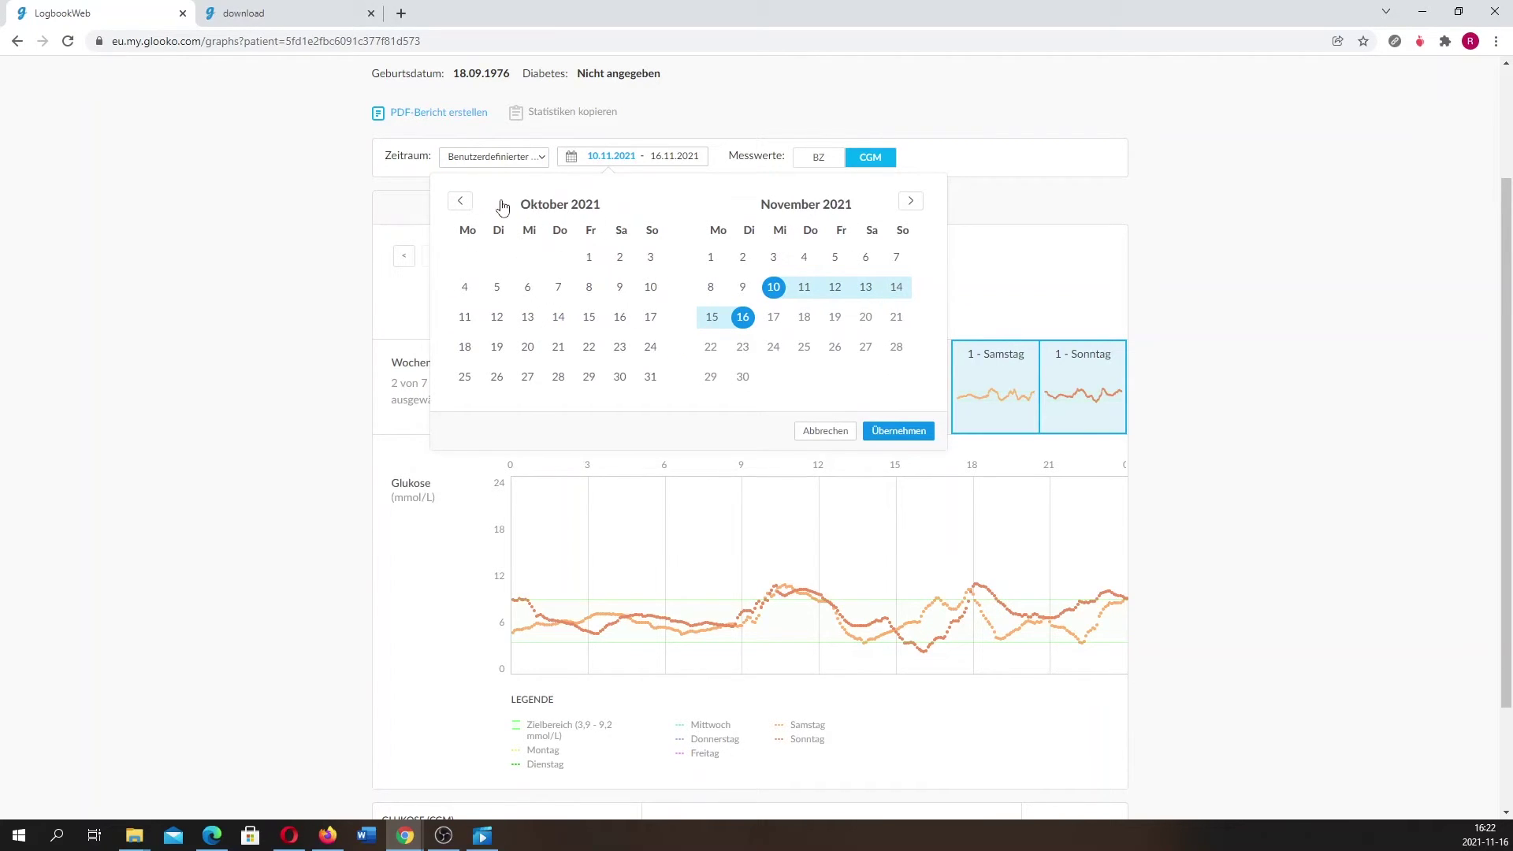
left_click(460, 201)
left_click(558, 377)
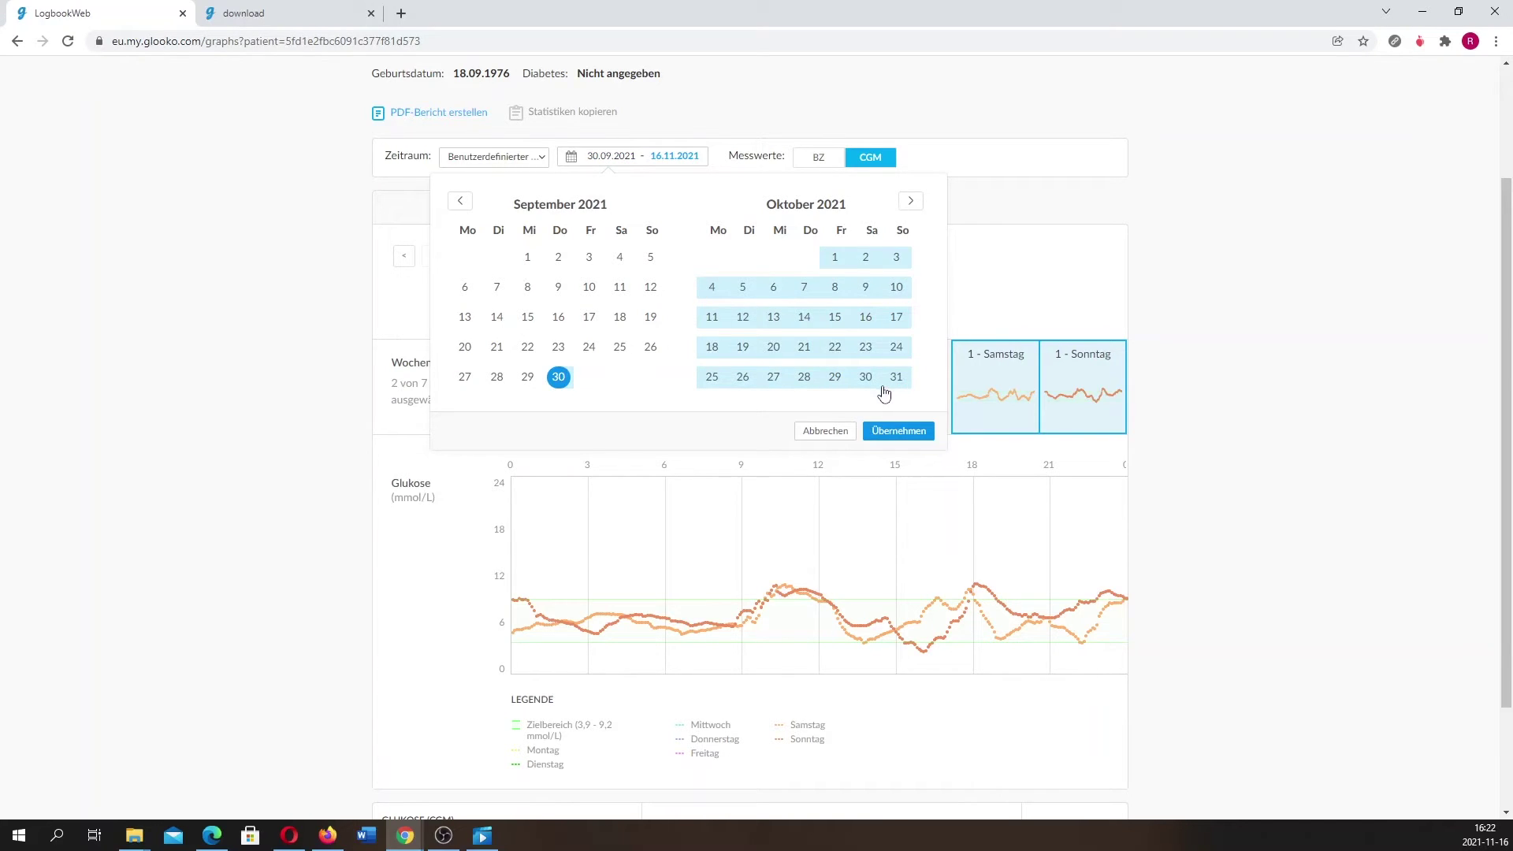
left_click(836, 378)
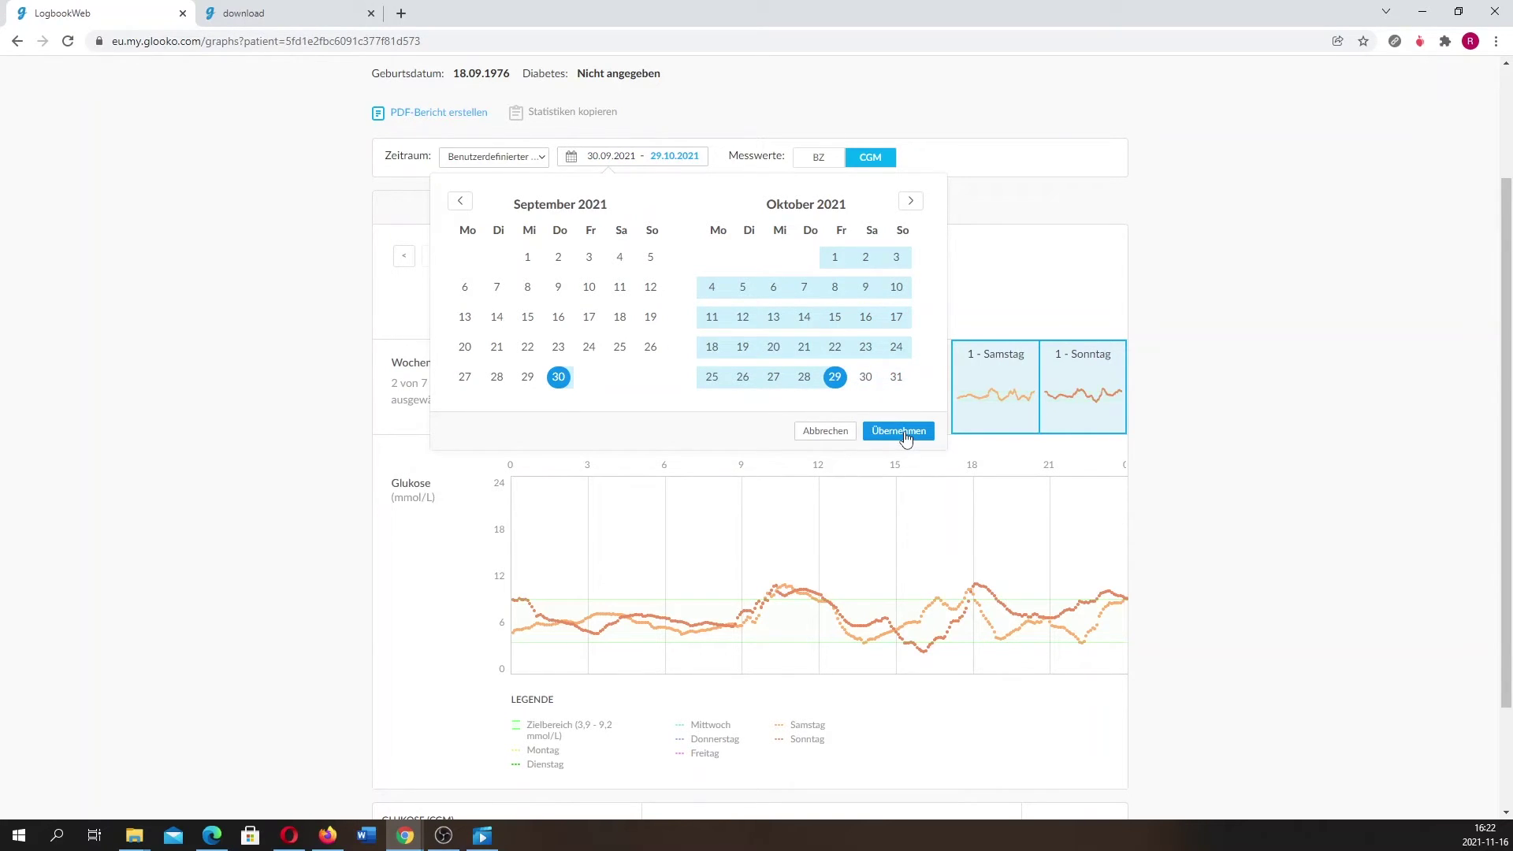
left_click(899, 432)
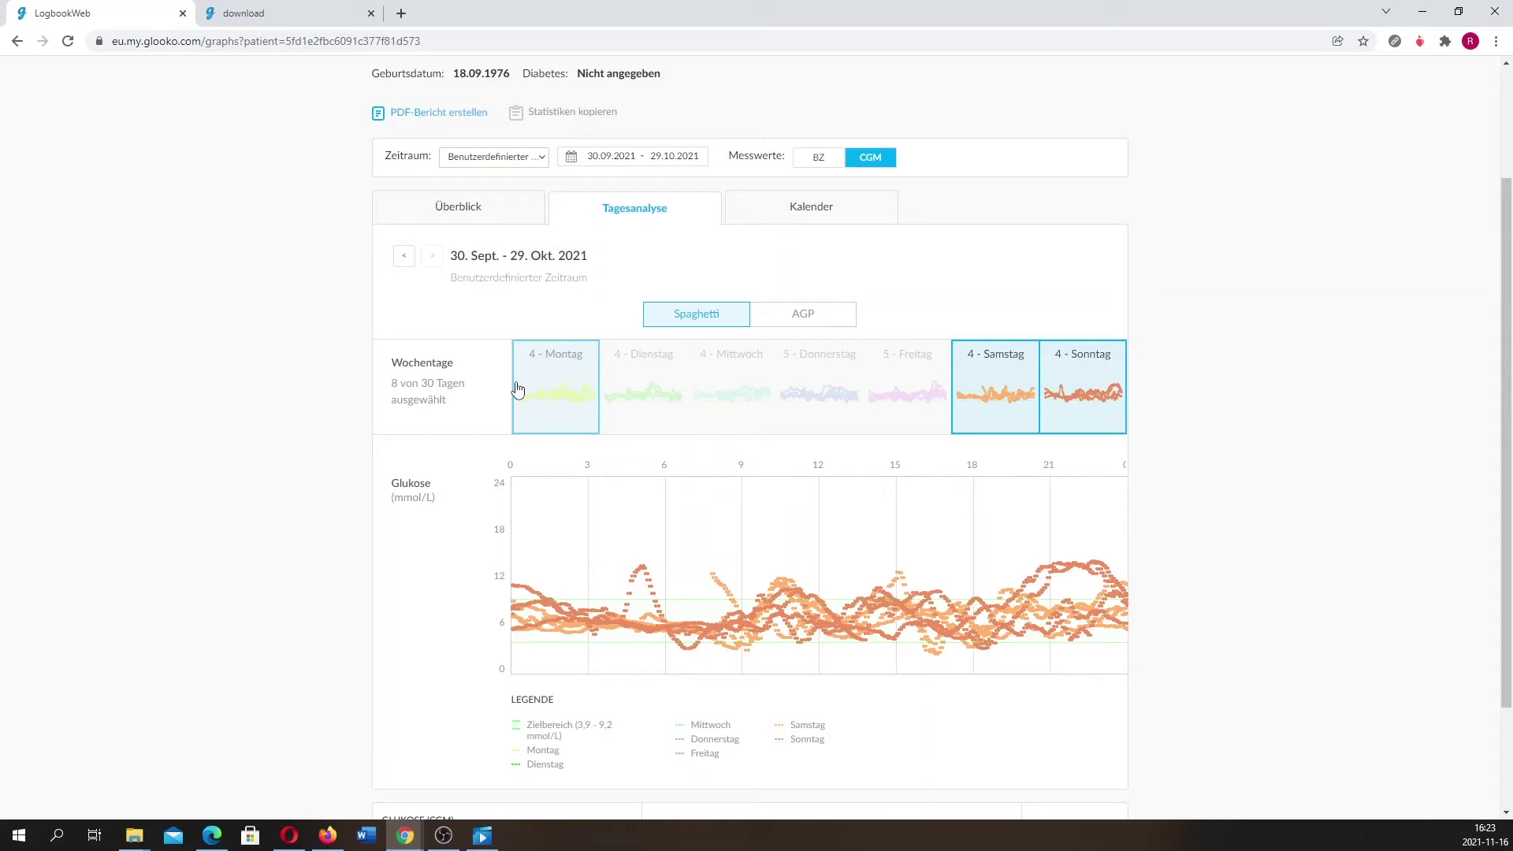
Display the day analysis as AGP and change the weekday selection to Dienstag only.
left_click(810, 324)
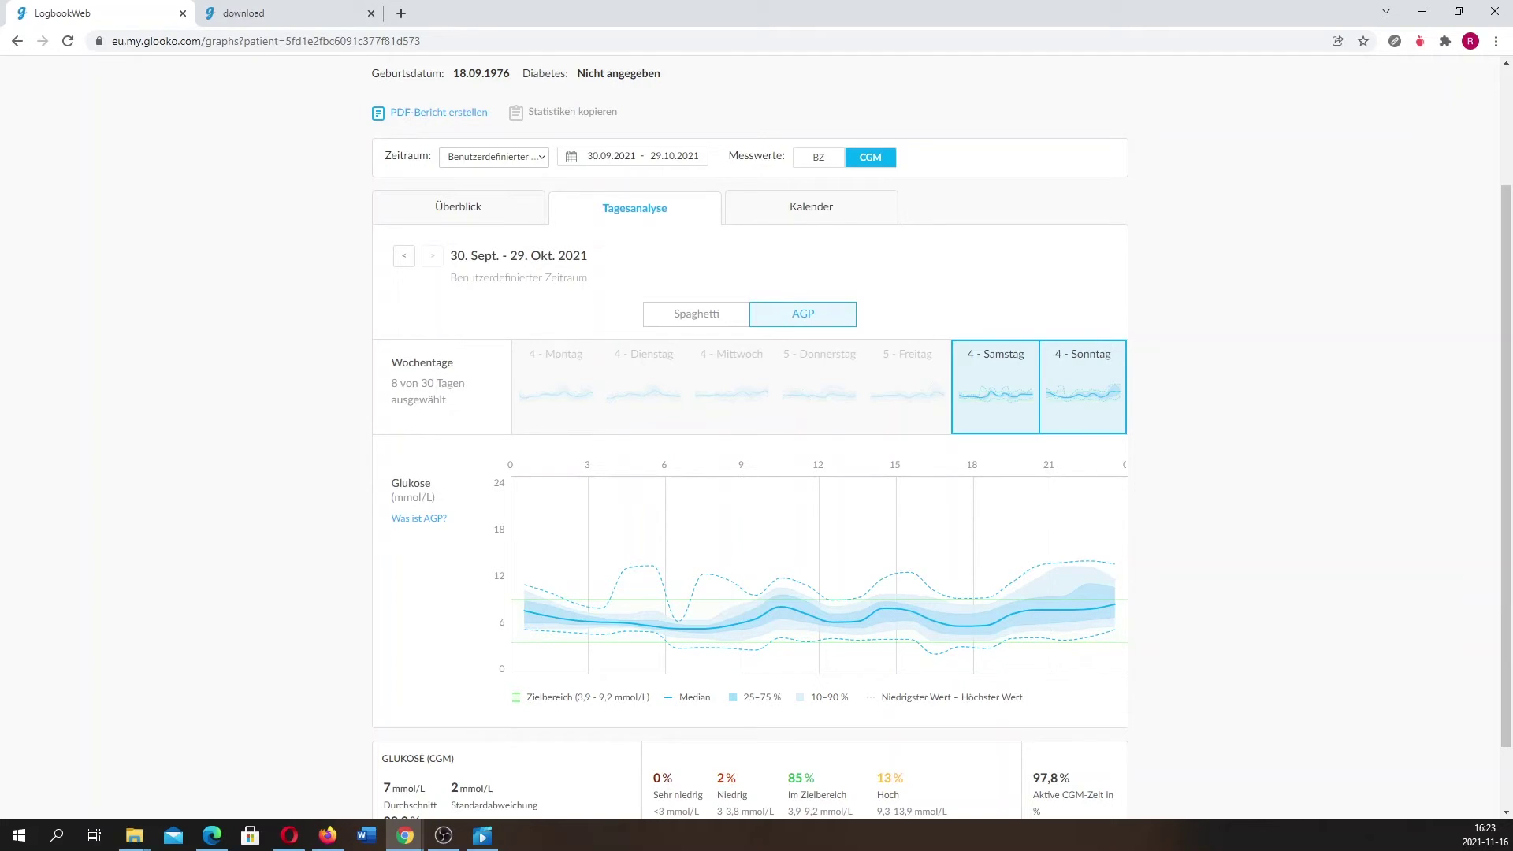
left_click(999, 392)
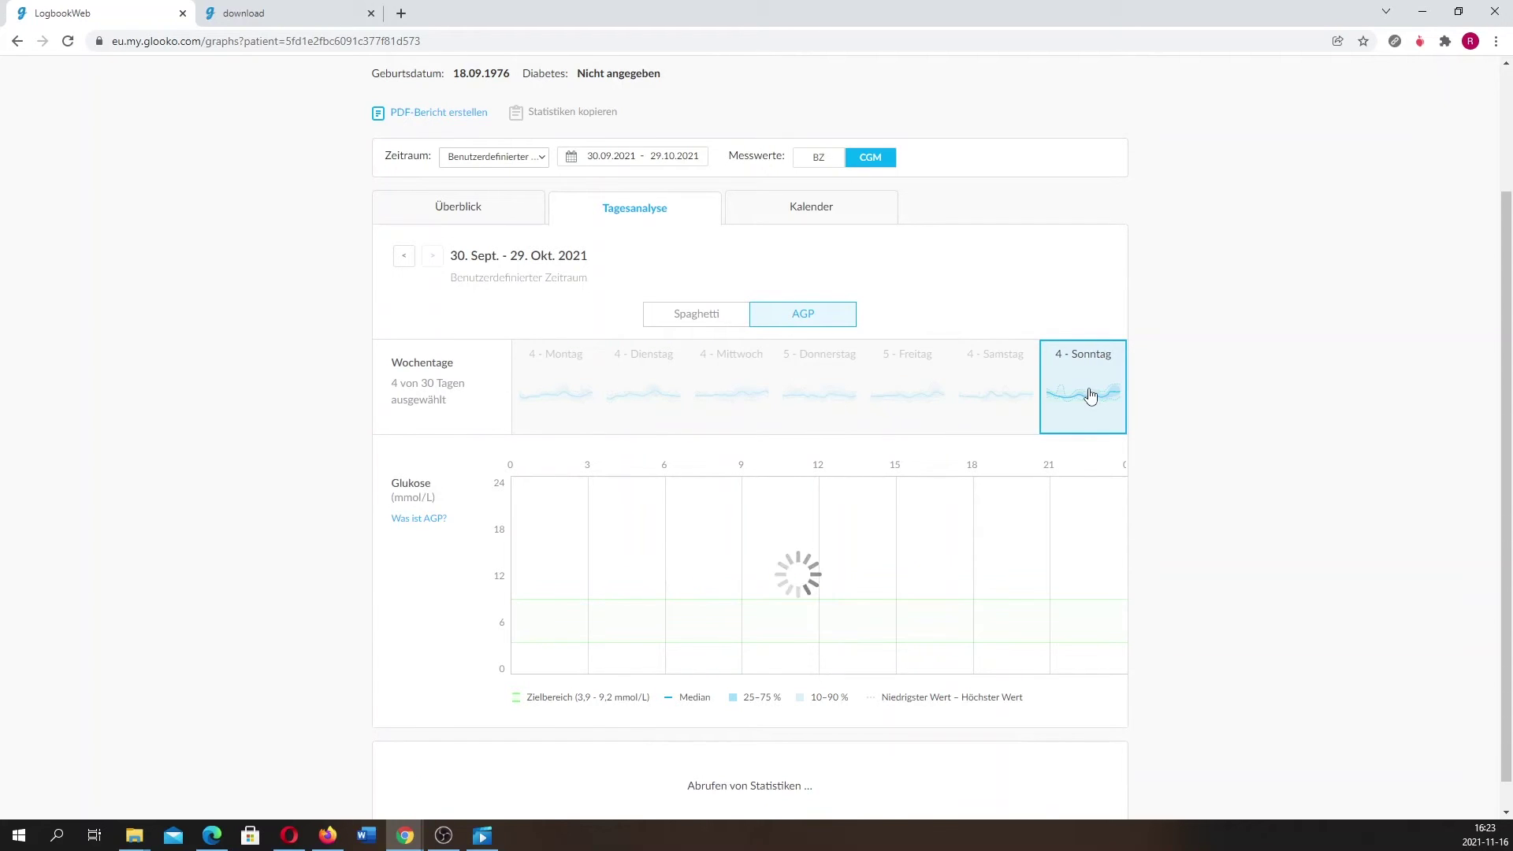
left_click(1087, 395)
left_click(633, 395)
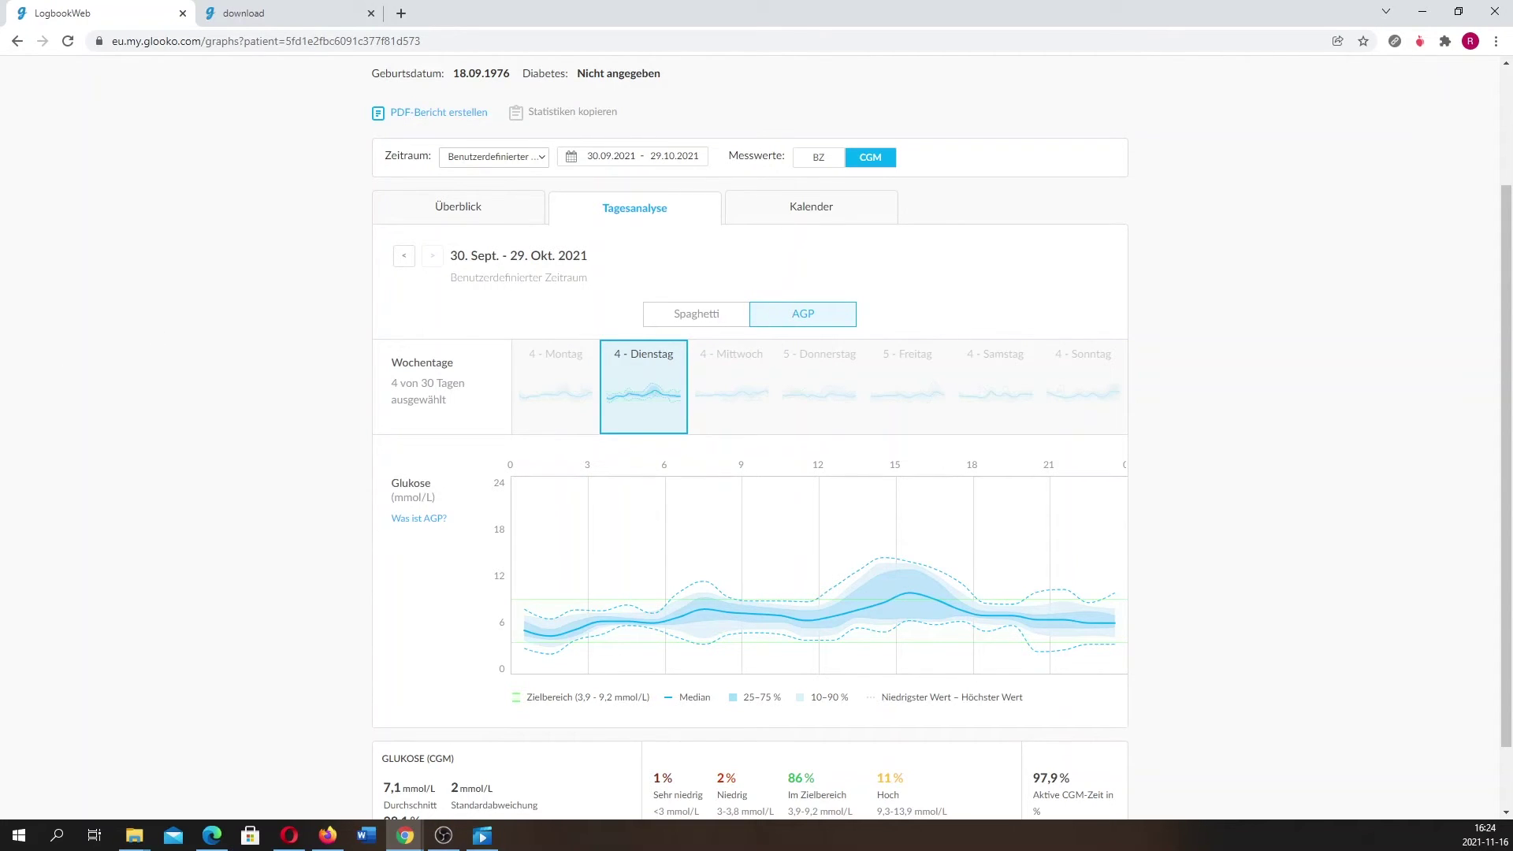
Show the diagrams as a Kalender and look through the weekly glucose, carbohydrate, insulin and basal graphs.
left_click(811, 206)
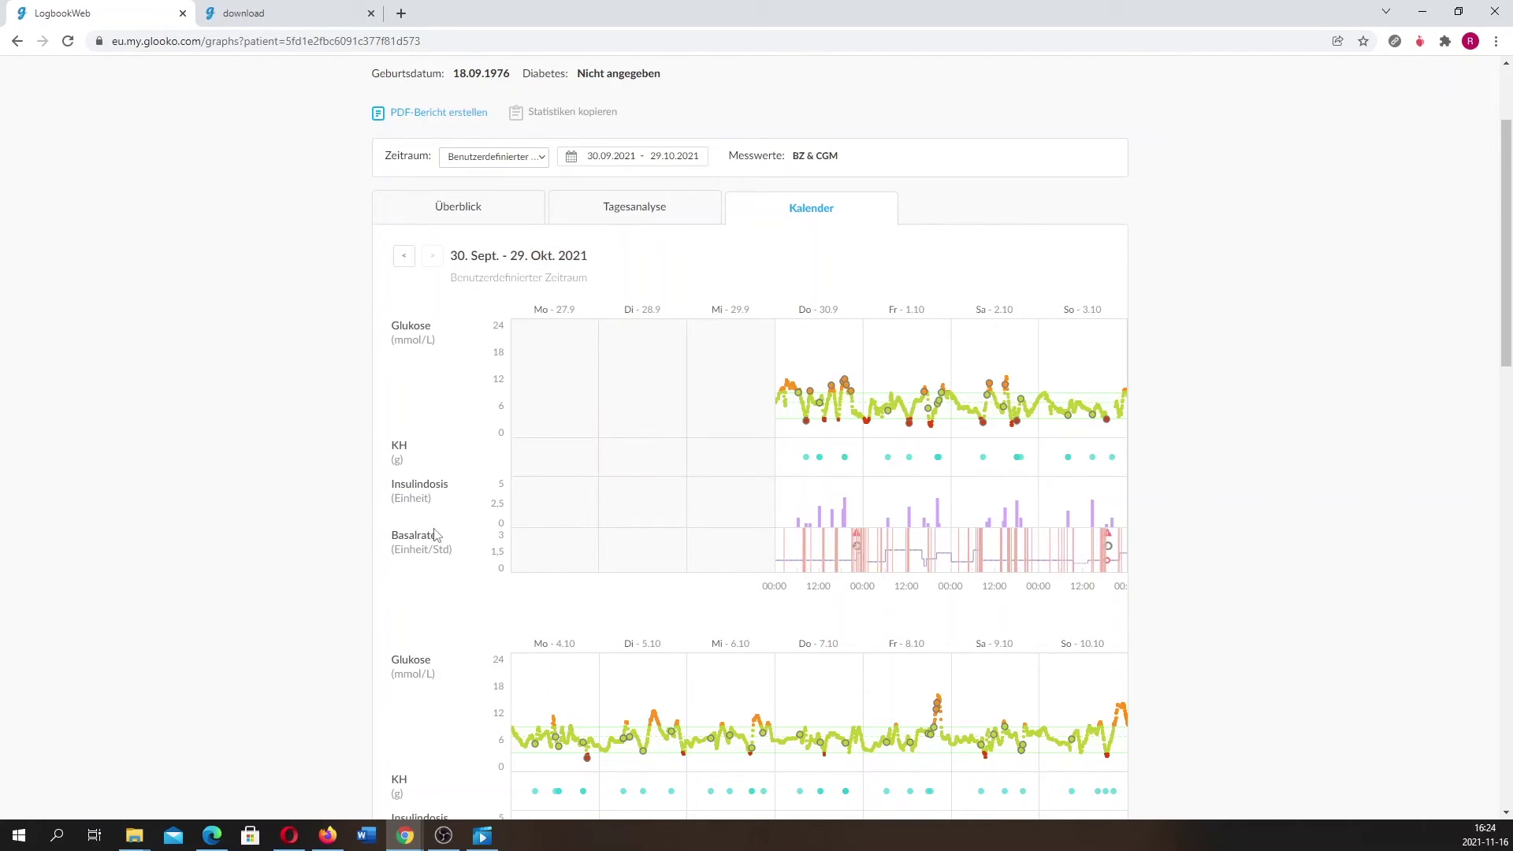
scroll(434, 535, "down", 1)
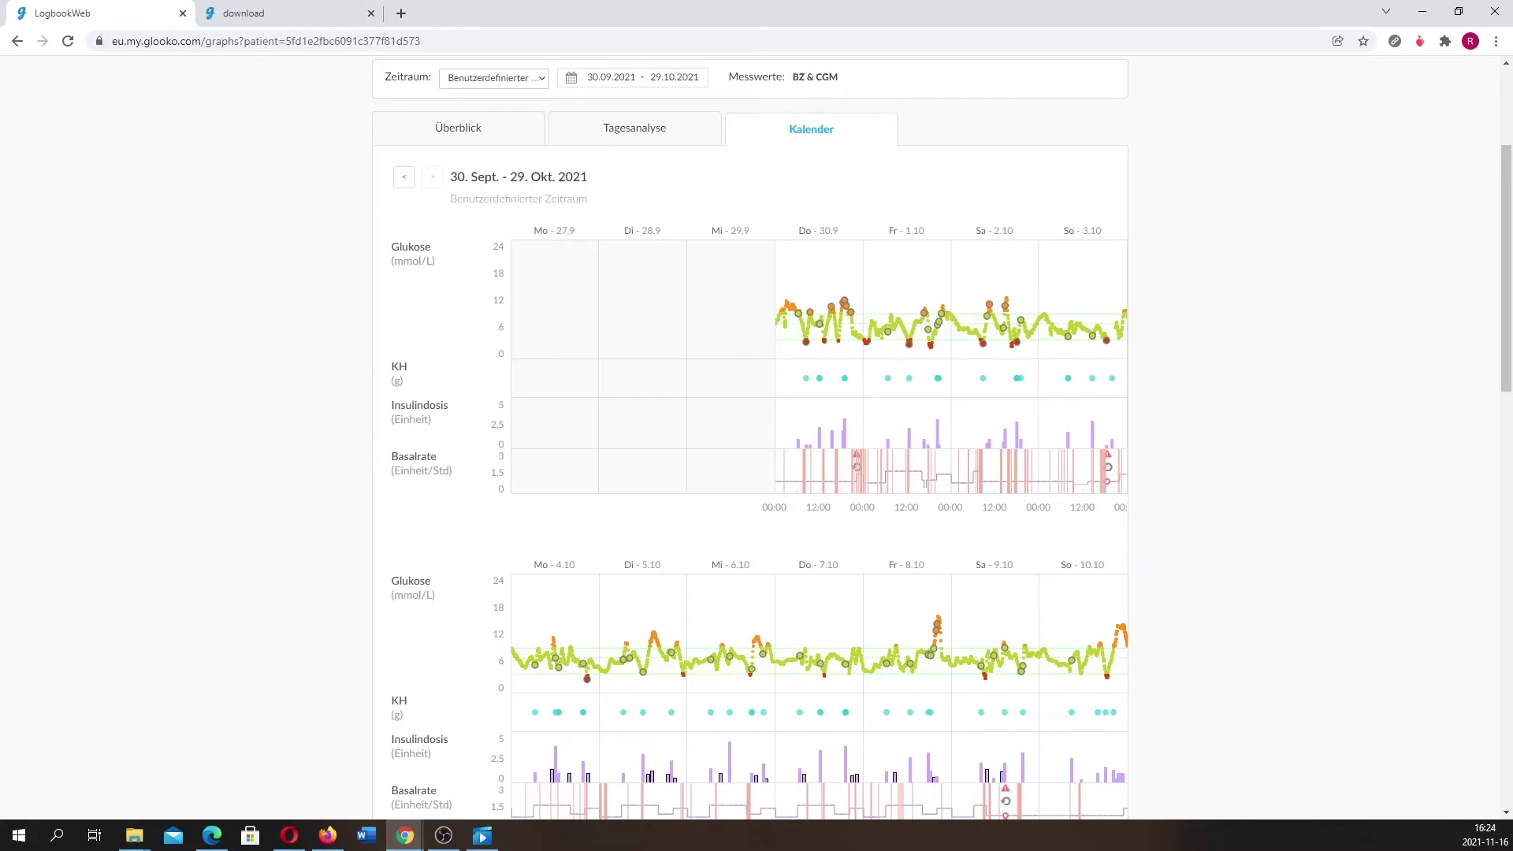
scroll(231, 558, "down", 2)
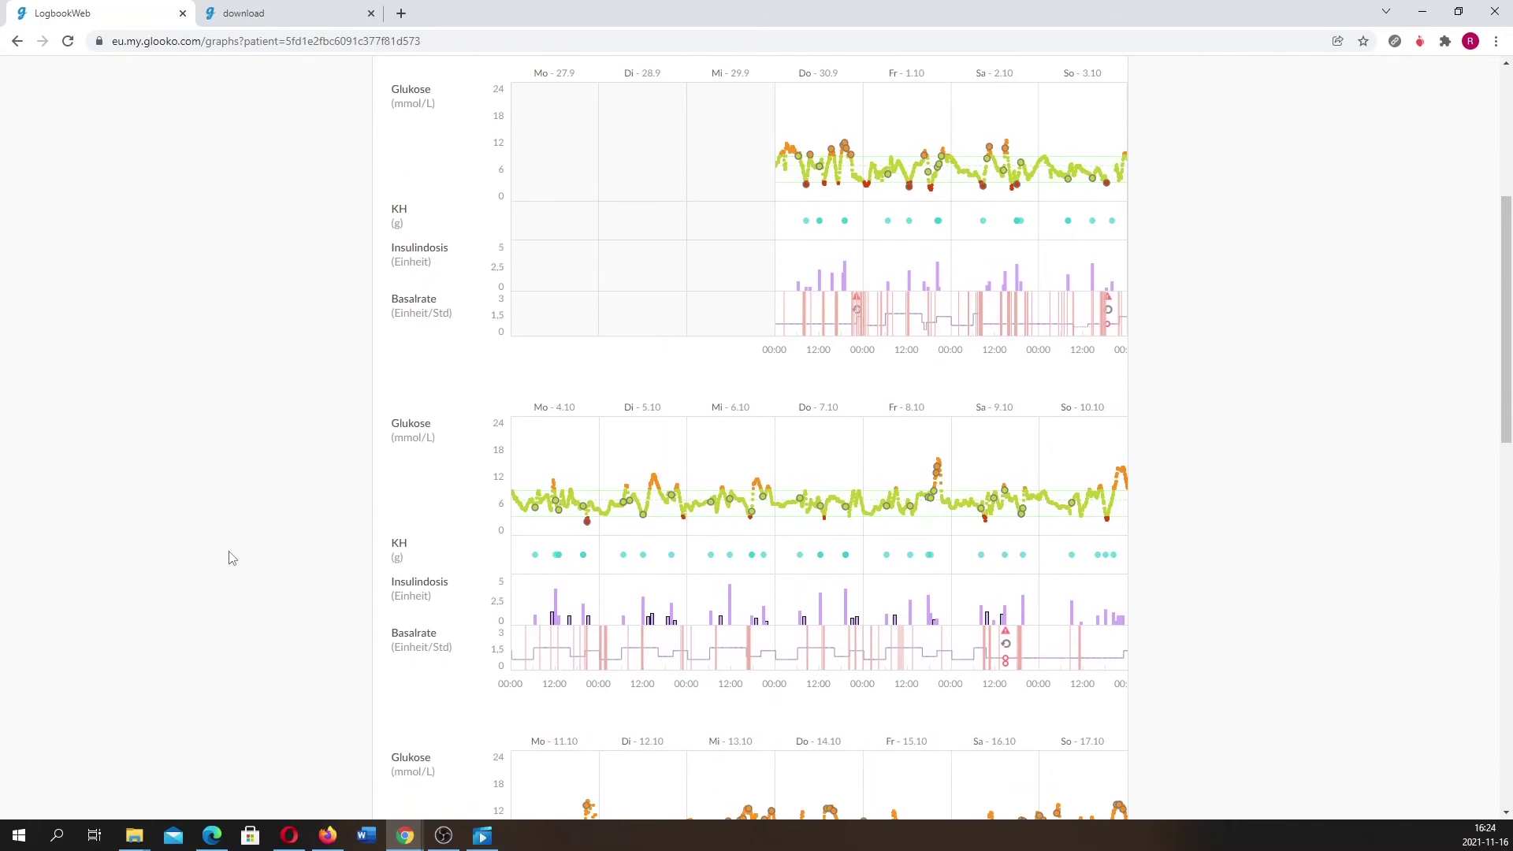
scroll(231, 557, "down", 2)
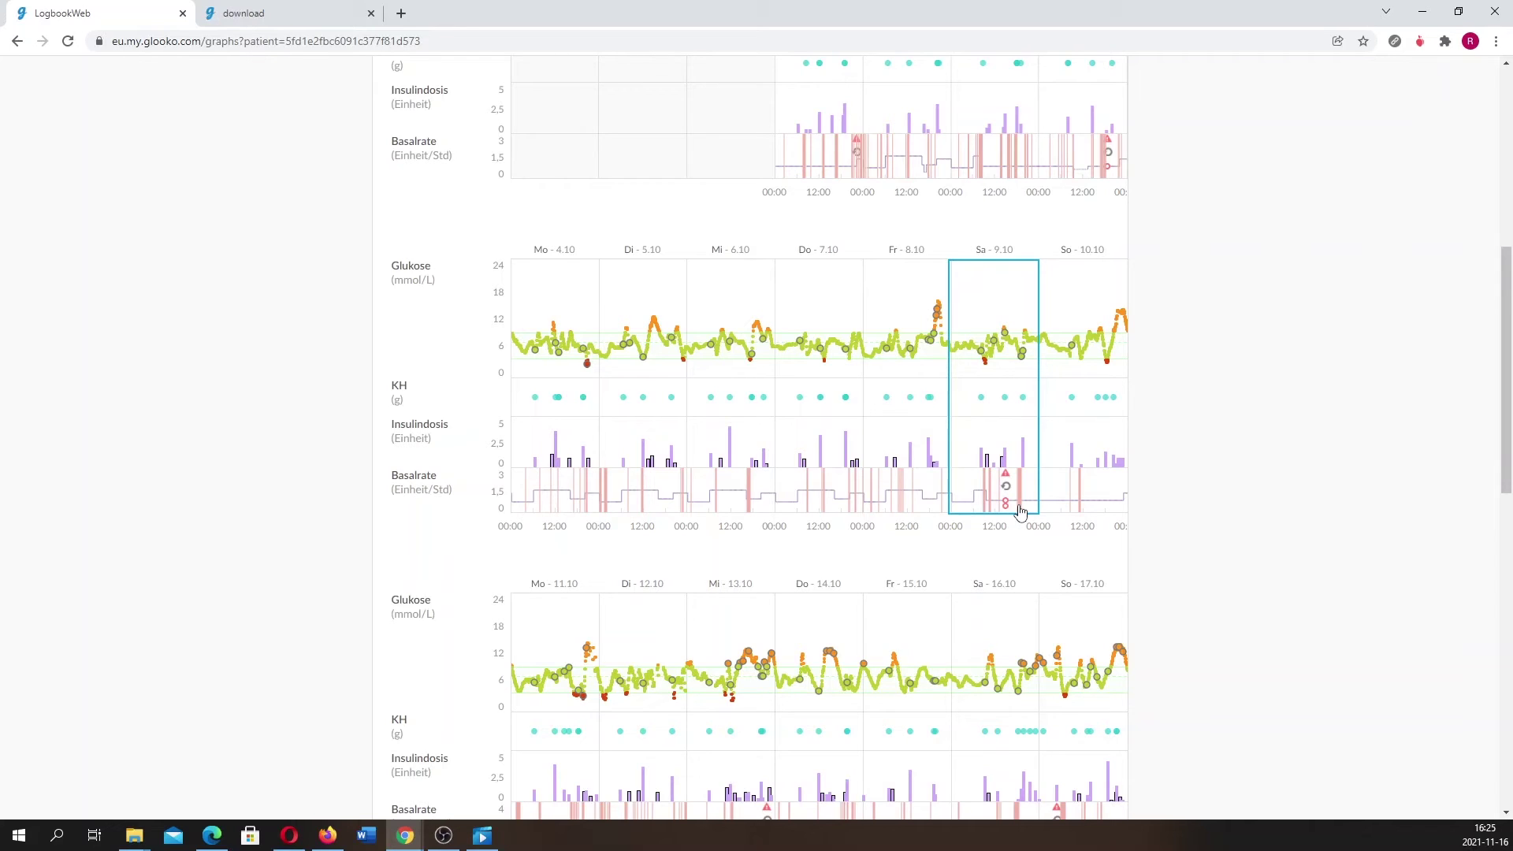
Open the single-day view for Saturday 9.10 from the calendar and look over its daily graphs.
left_click(1020, 513)
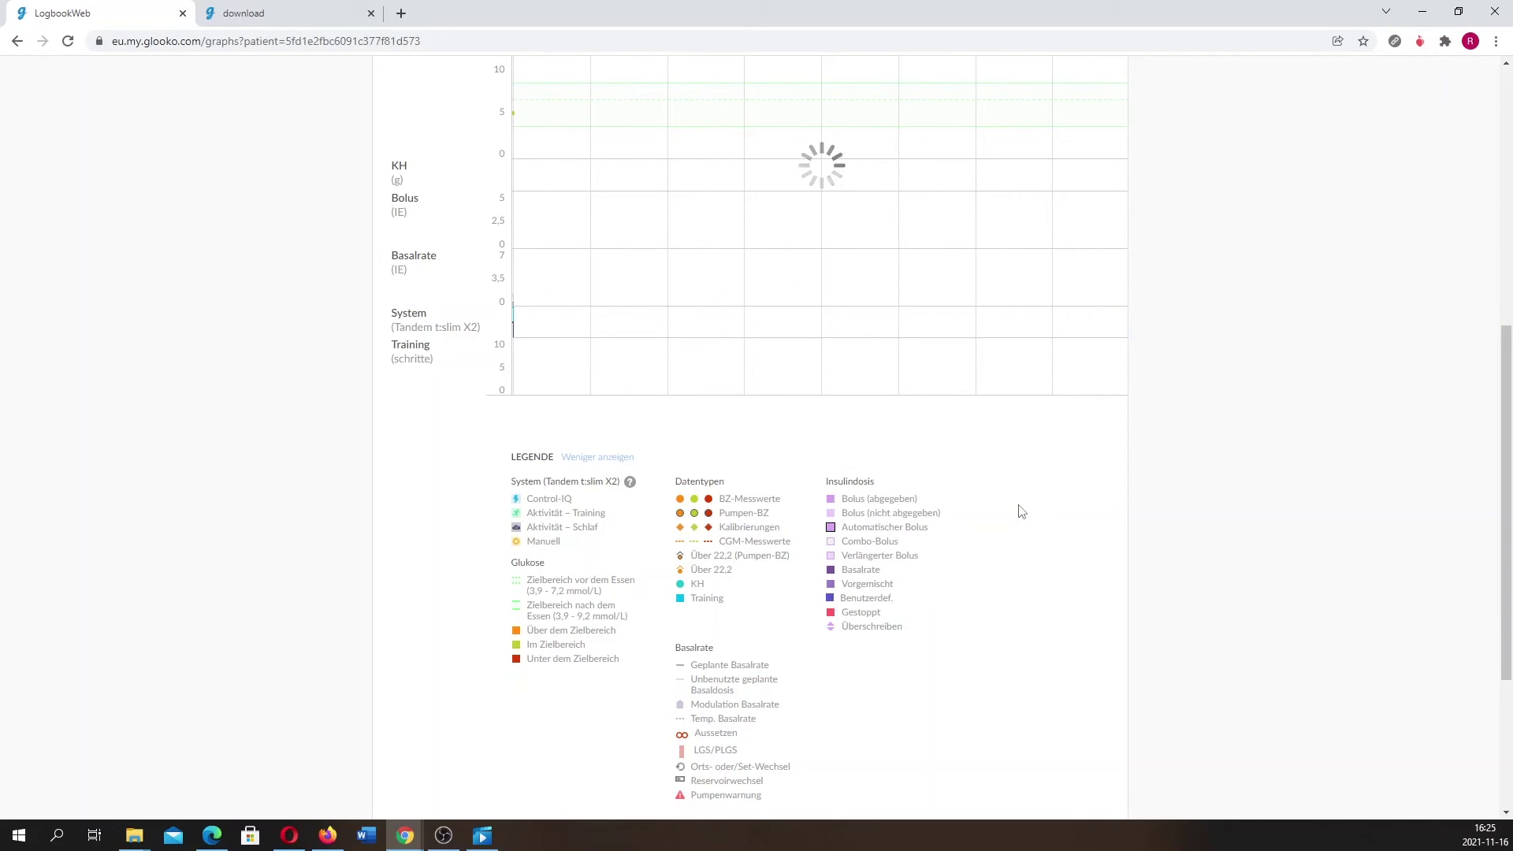
scroll(822, 547, "up", 3)
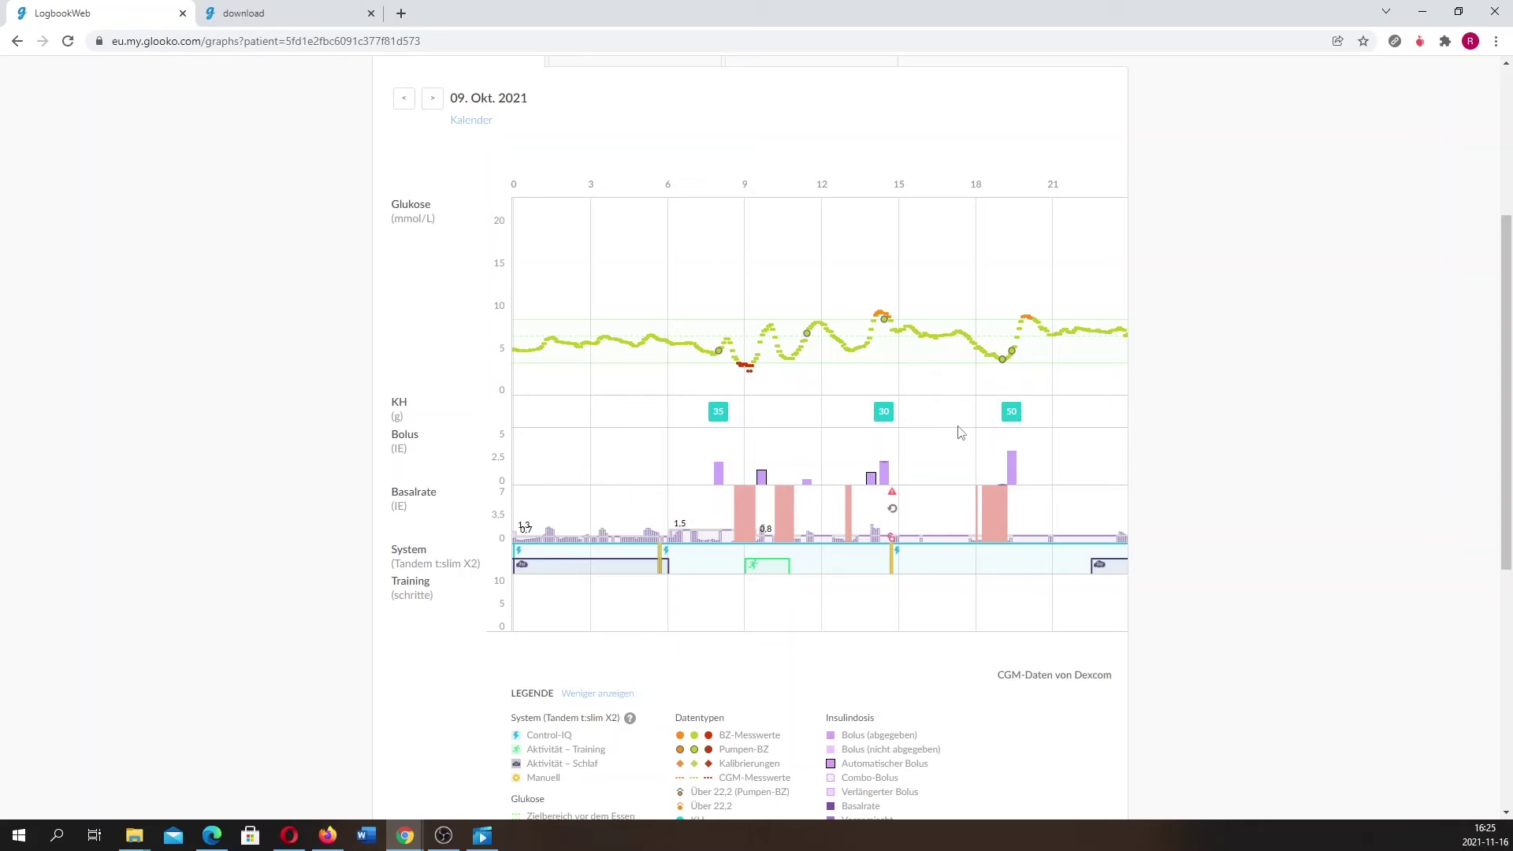
scroll(967, 433, "up", 1)
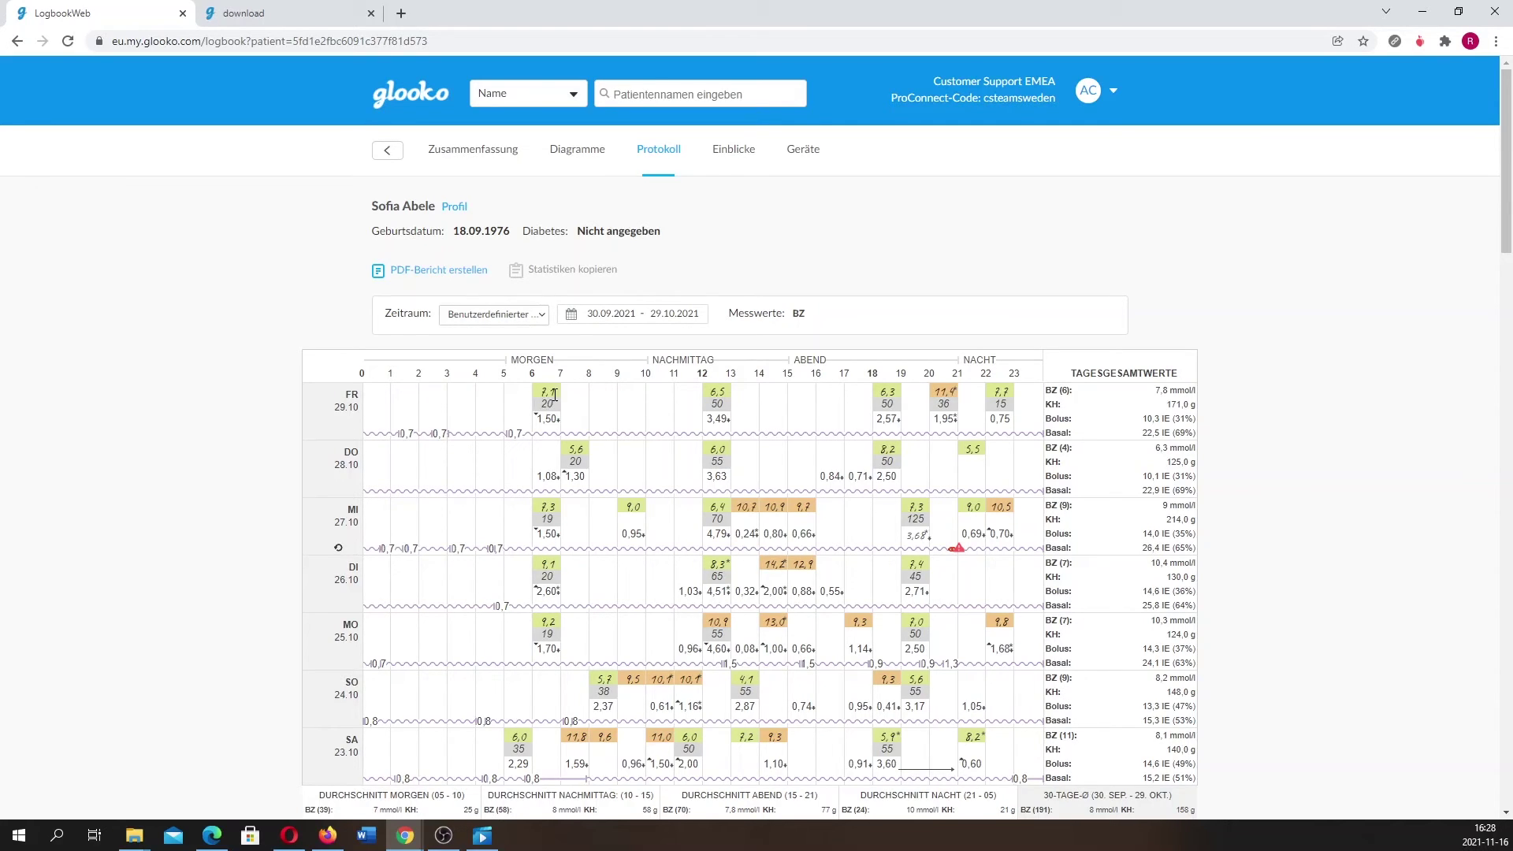
Review the patient's Protokoll, including the daily entries, the period averages and the symbol legend.
scroll(662, 398, "down", 1)
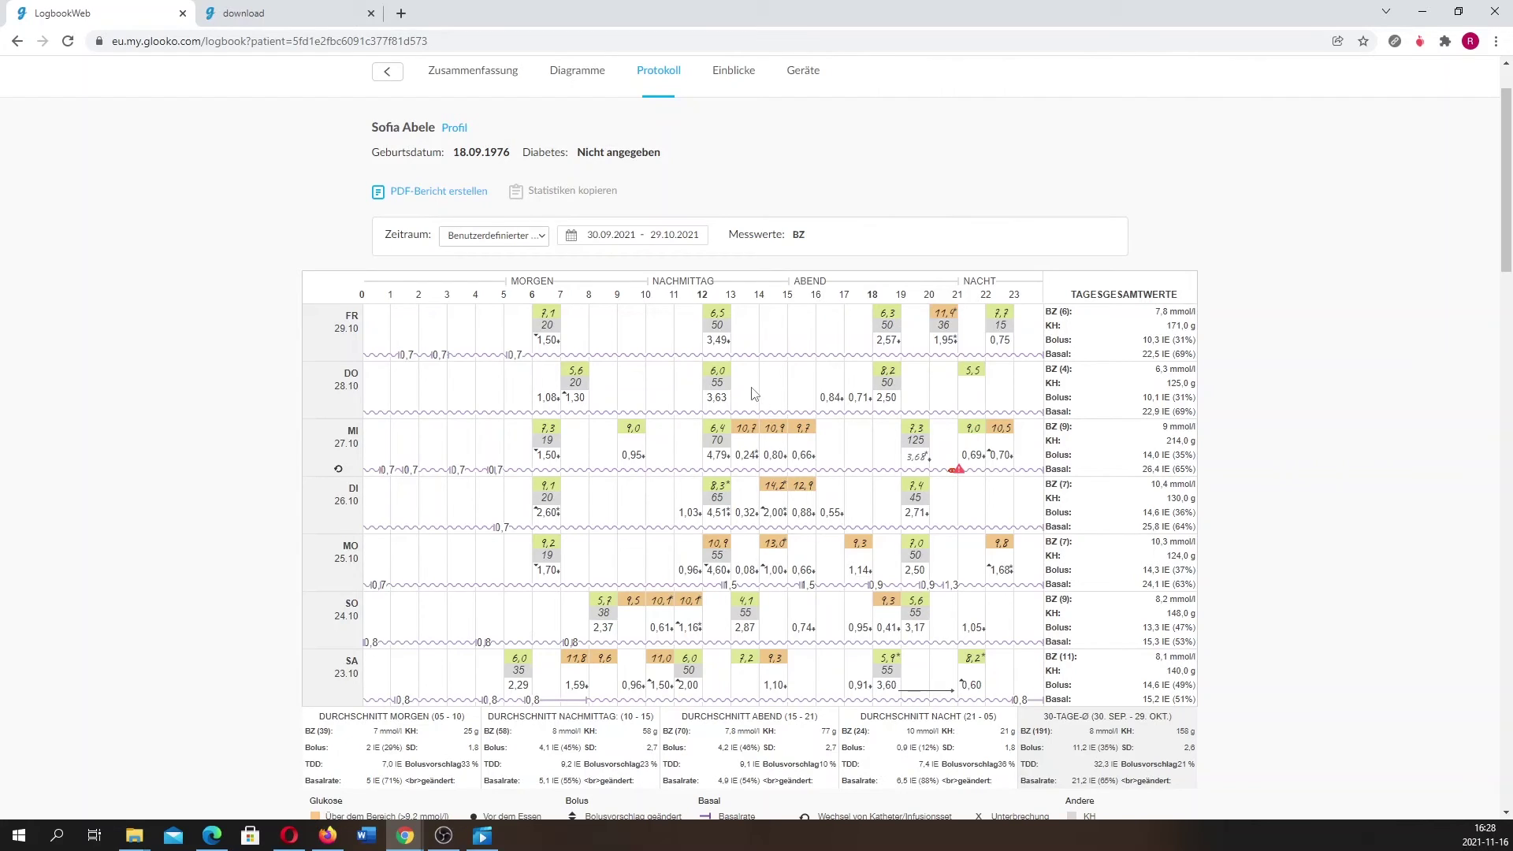
scroll(757, 398, "down", 4)
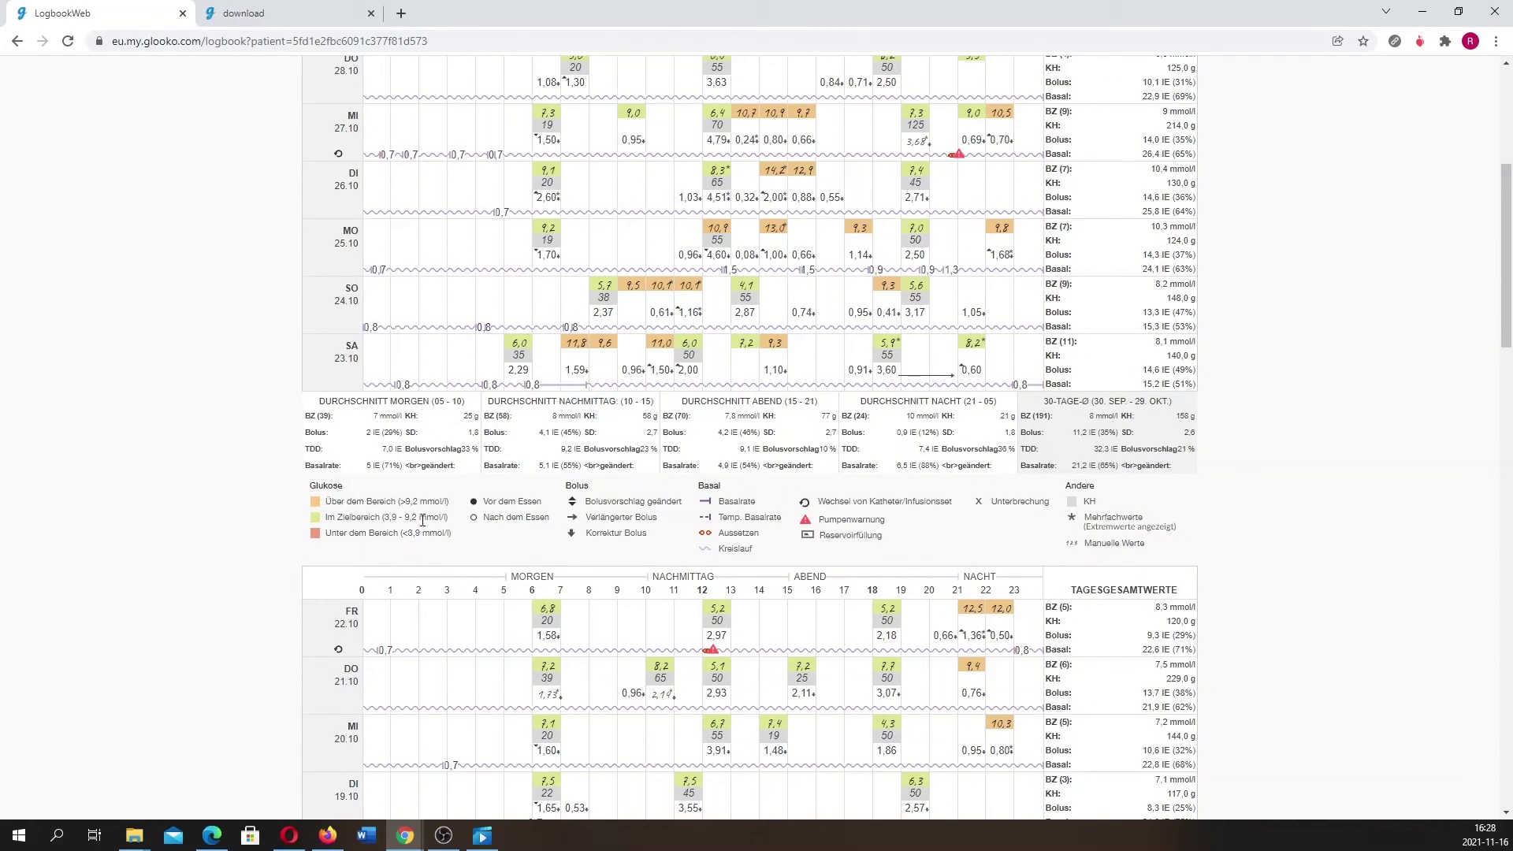
scroll(429, 520, "up", 4)
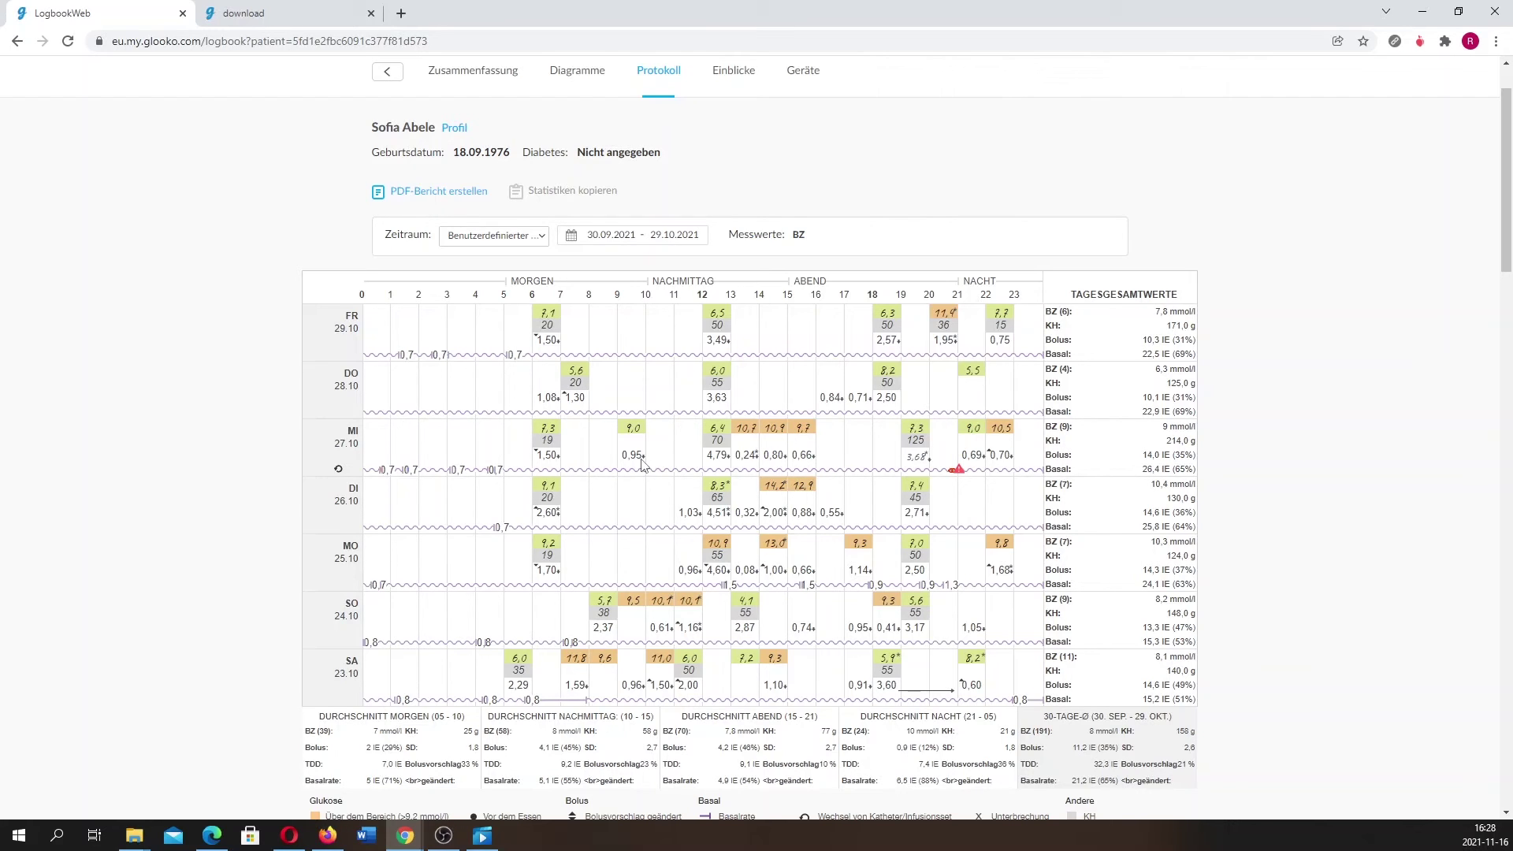
scroll(642, 463, "down", 6)
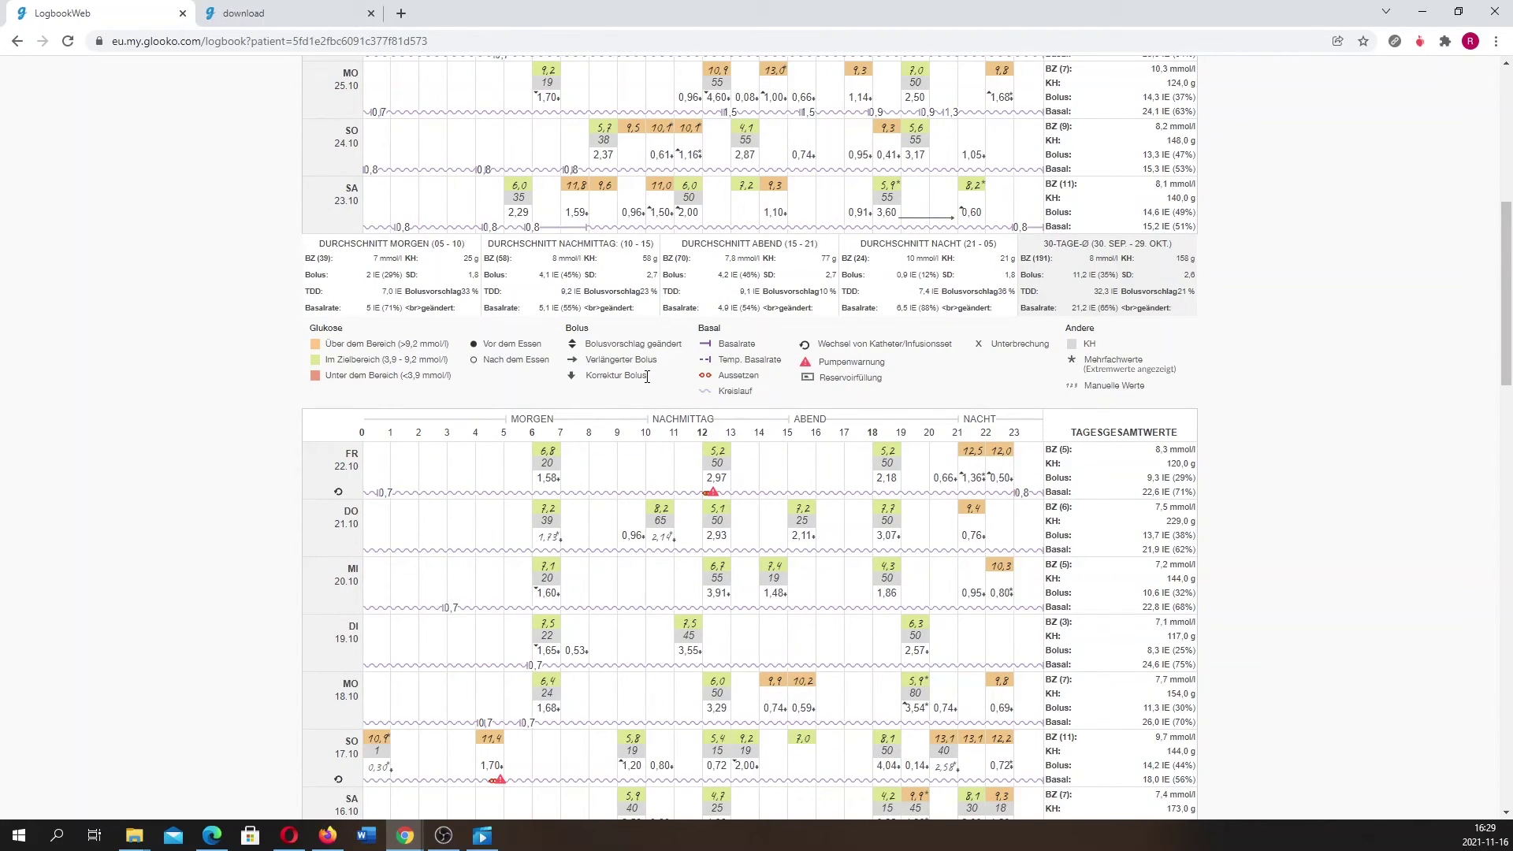
scroll(737, 392, "up", 7)
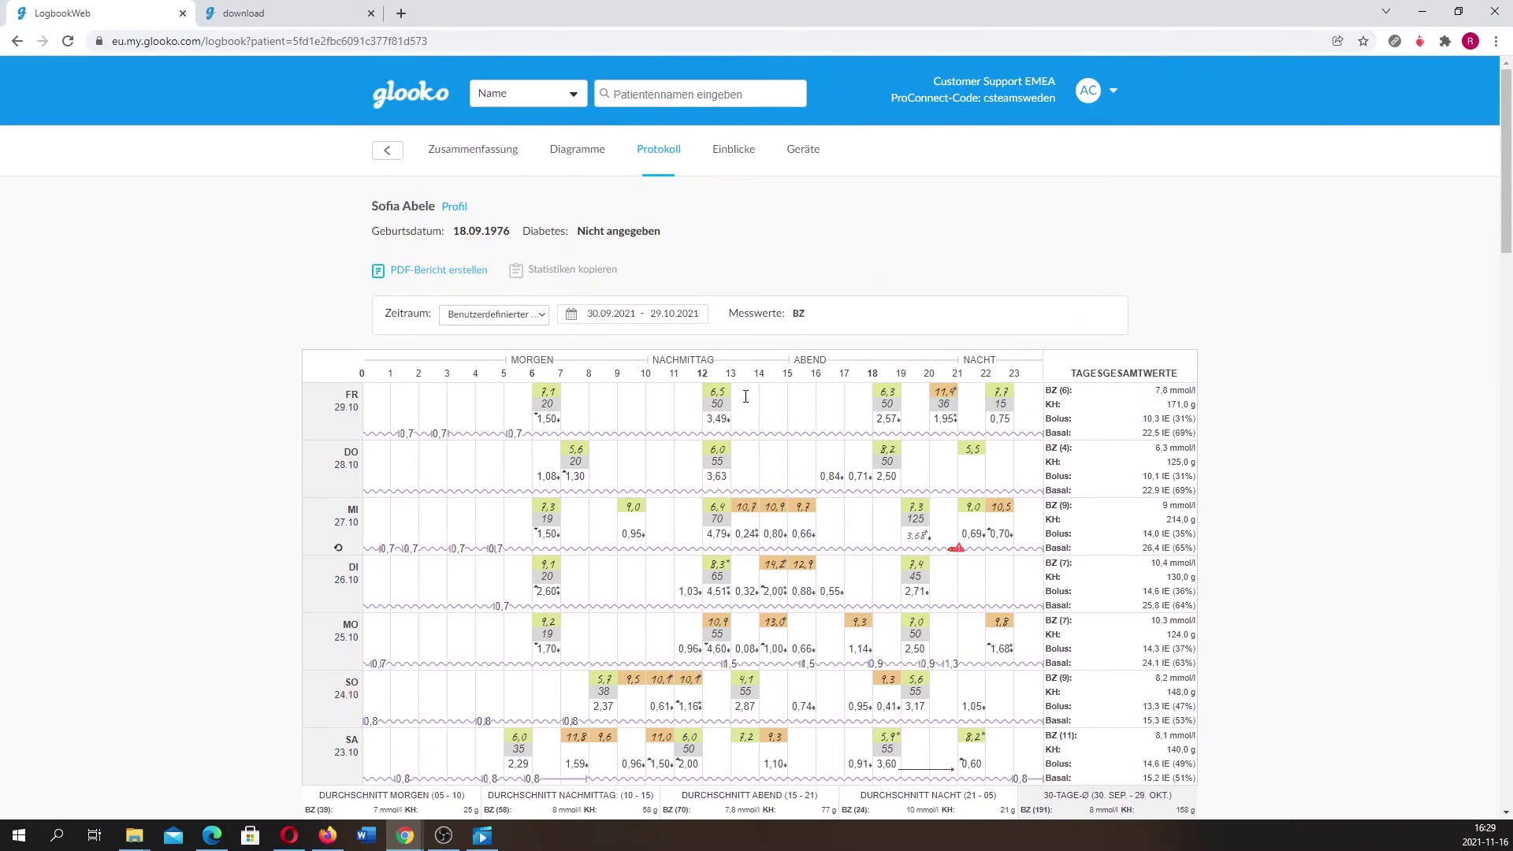
Open the patient's Einblicke and check the available Zeitraum options, keeping the custom period.
left_click(728, 154)
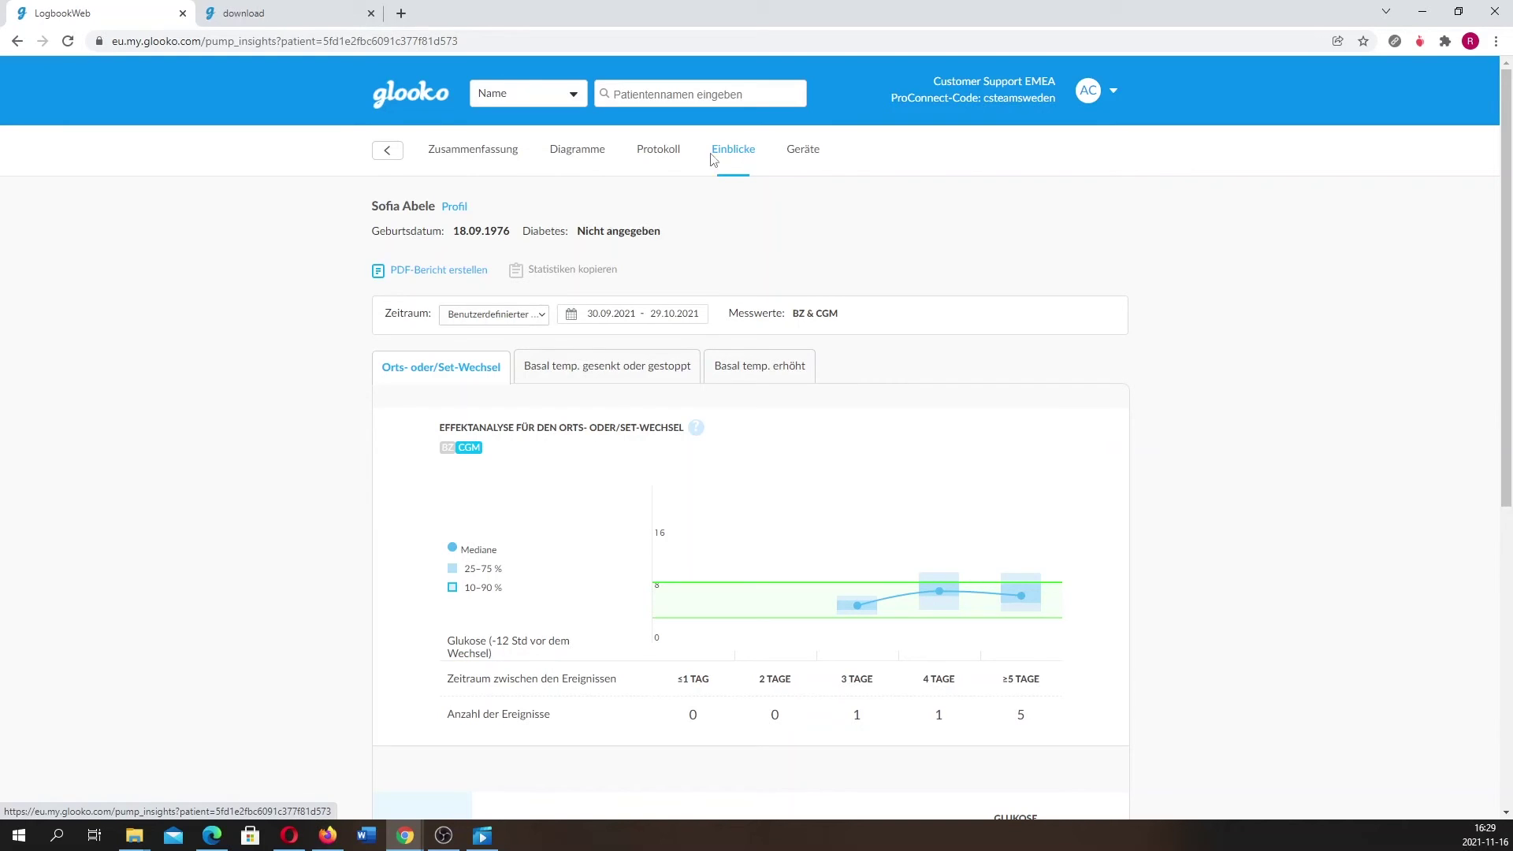
left_click(501, 316)
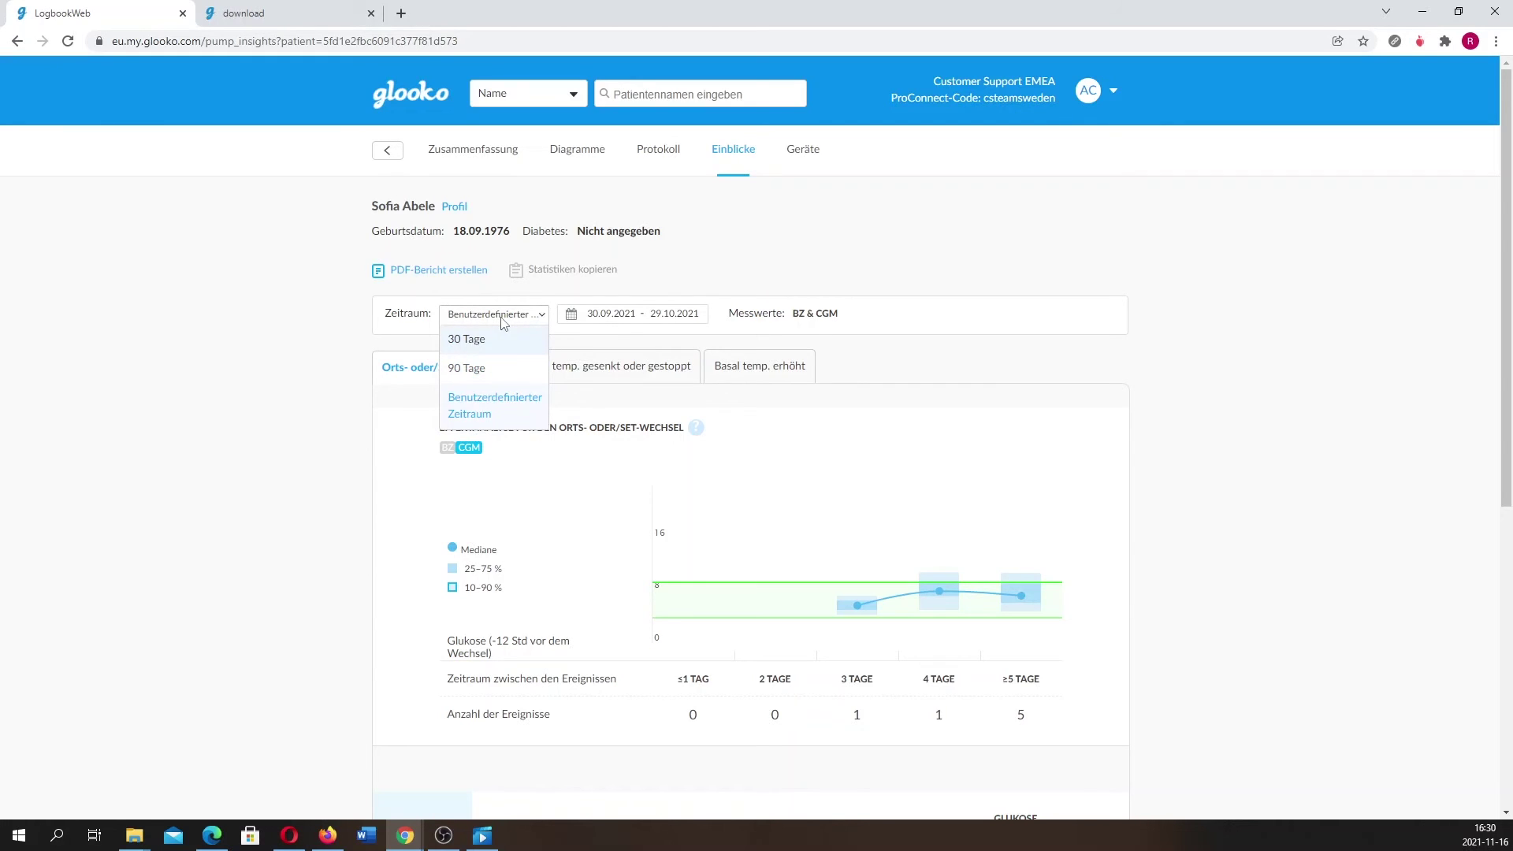
left_click(256, 377)
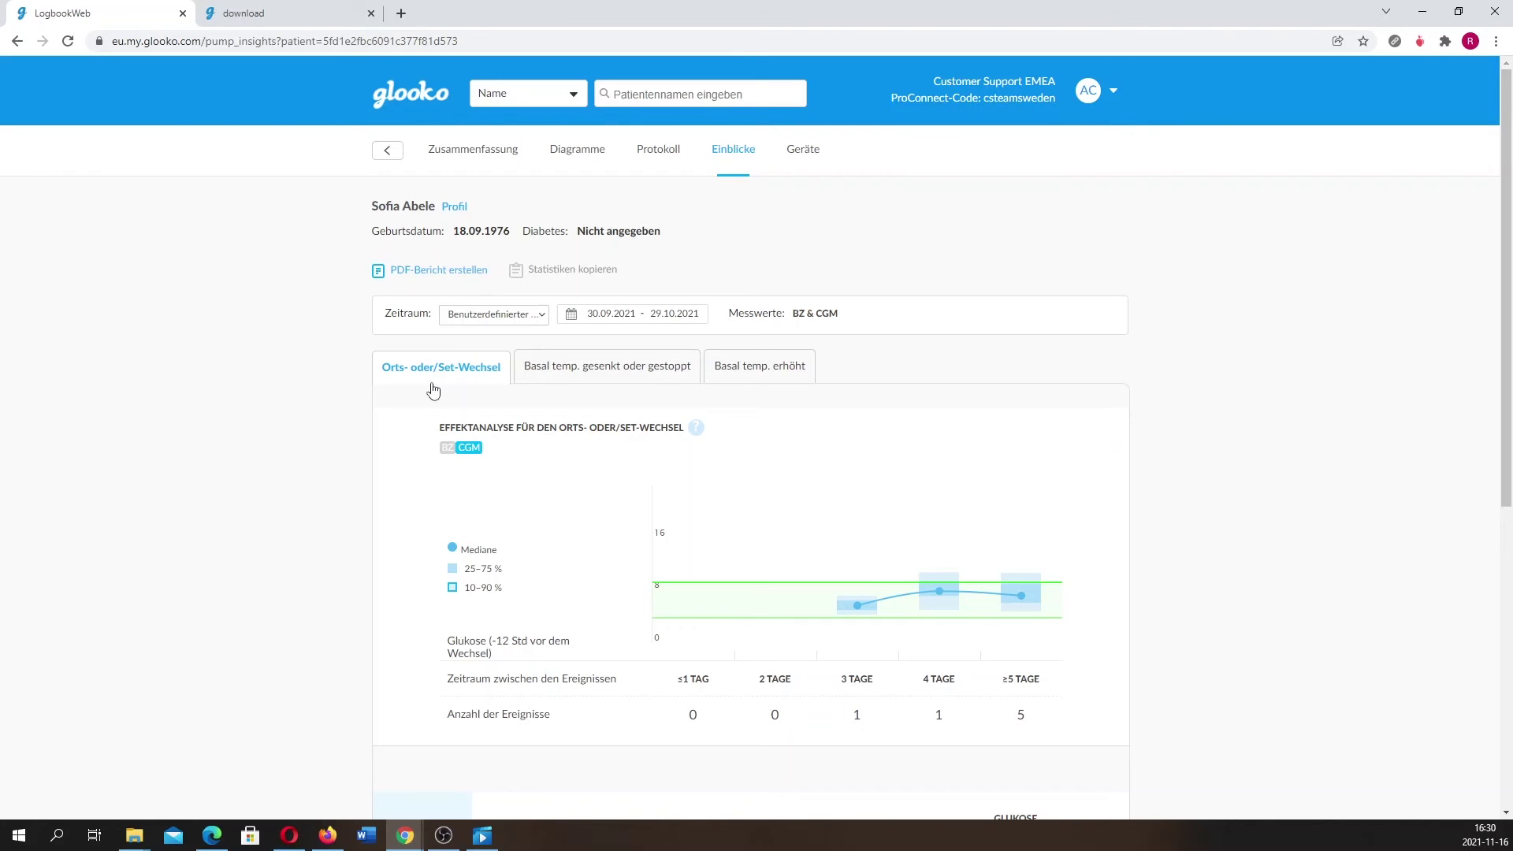
Examine the Orts- oder/Set-Wechsel effect analysis and the list of individual change events with their glucose curves.
scroll(439, 405, "down", 6)
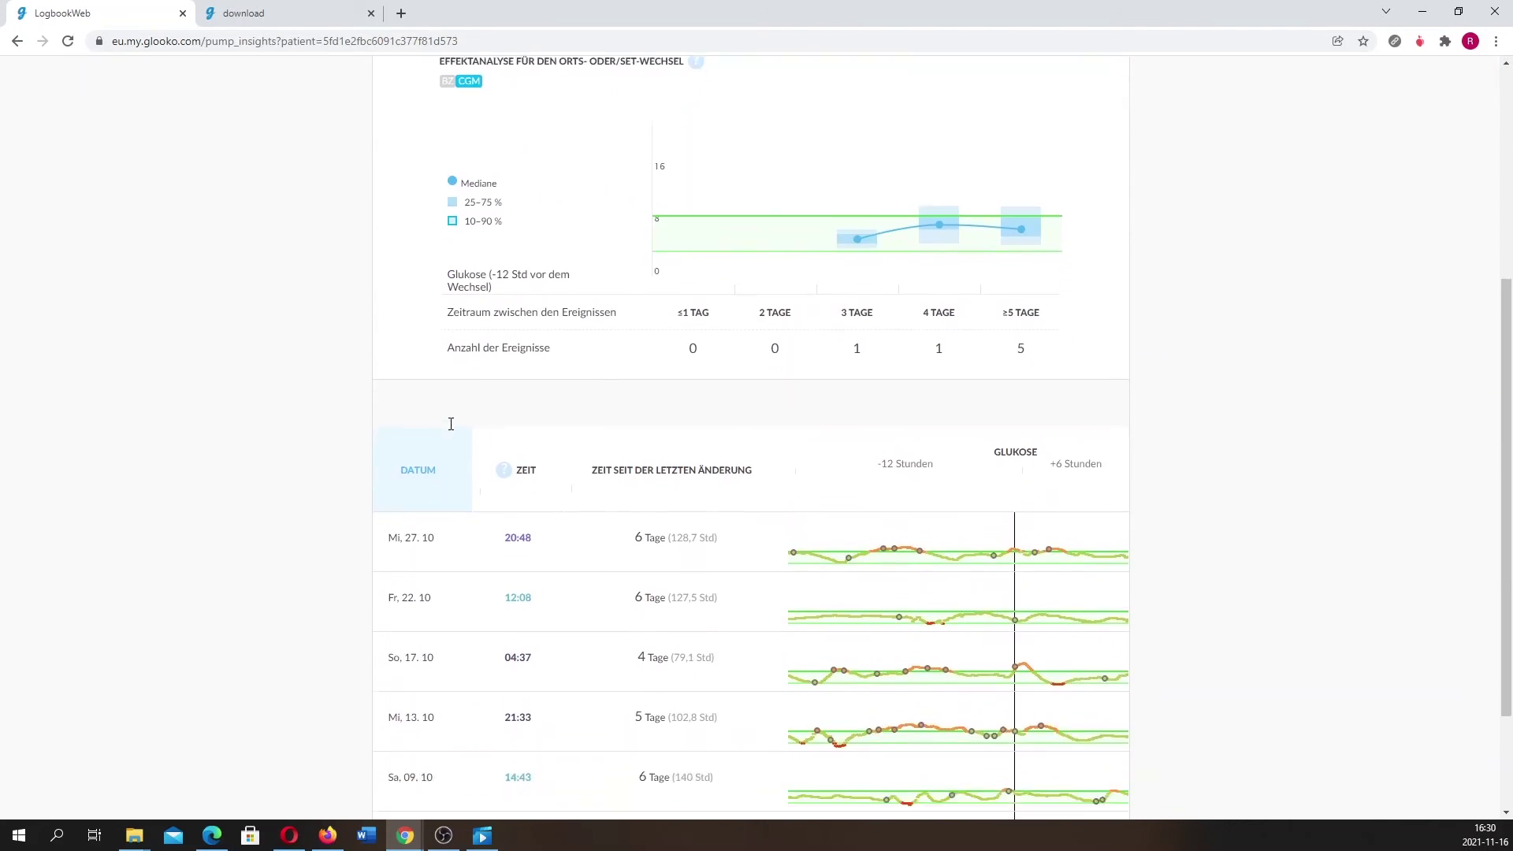
scroll(451, 424, "down", 1)
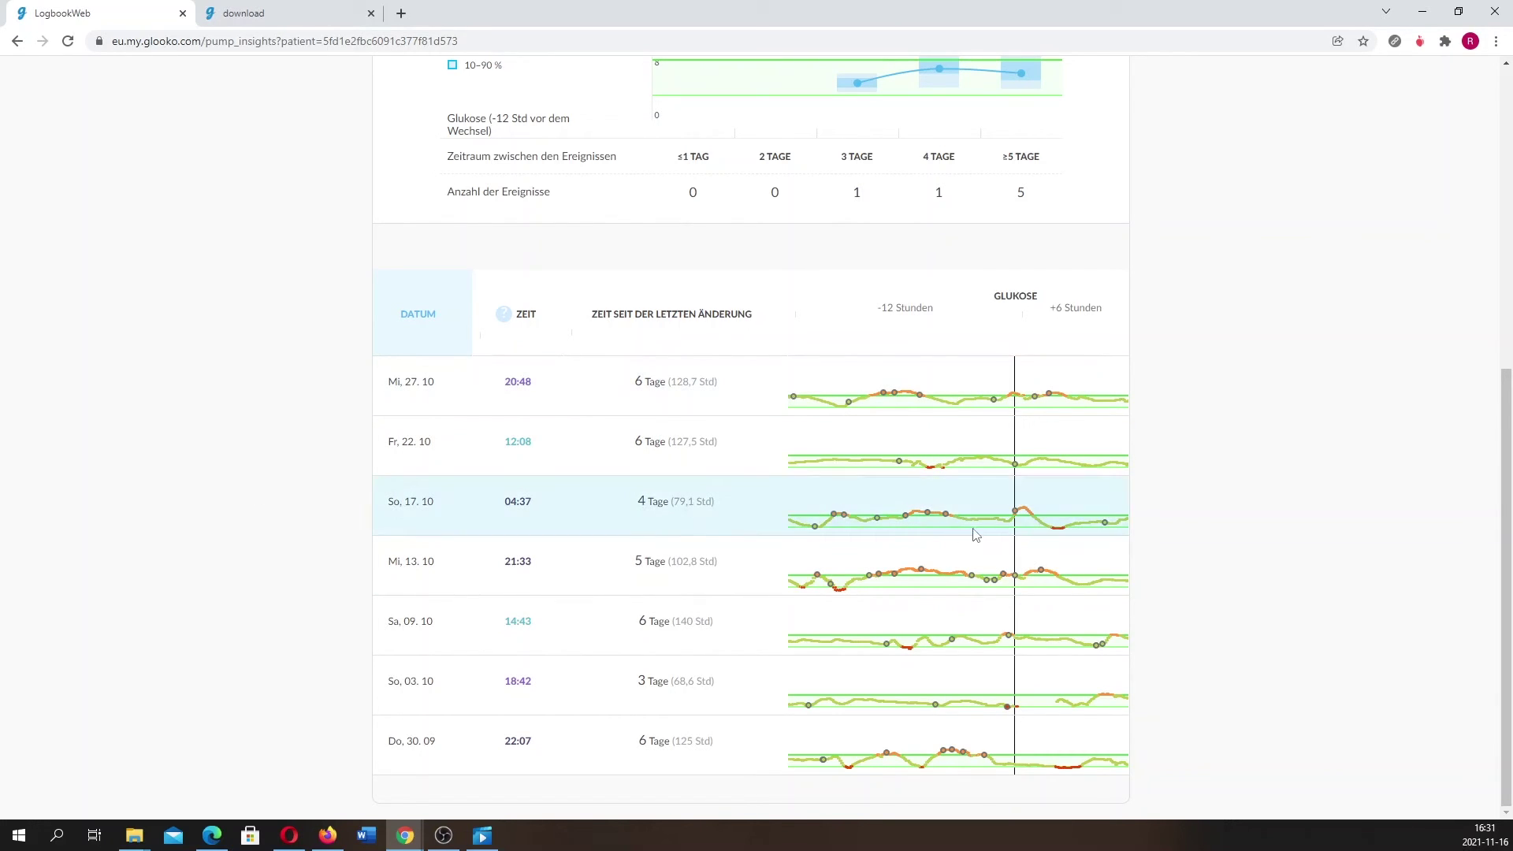
scroll(974, 532, "up", 7)
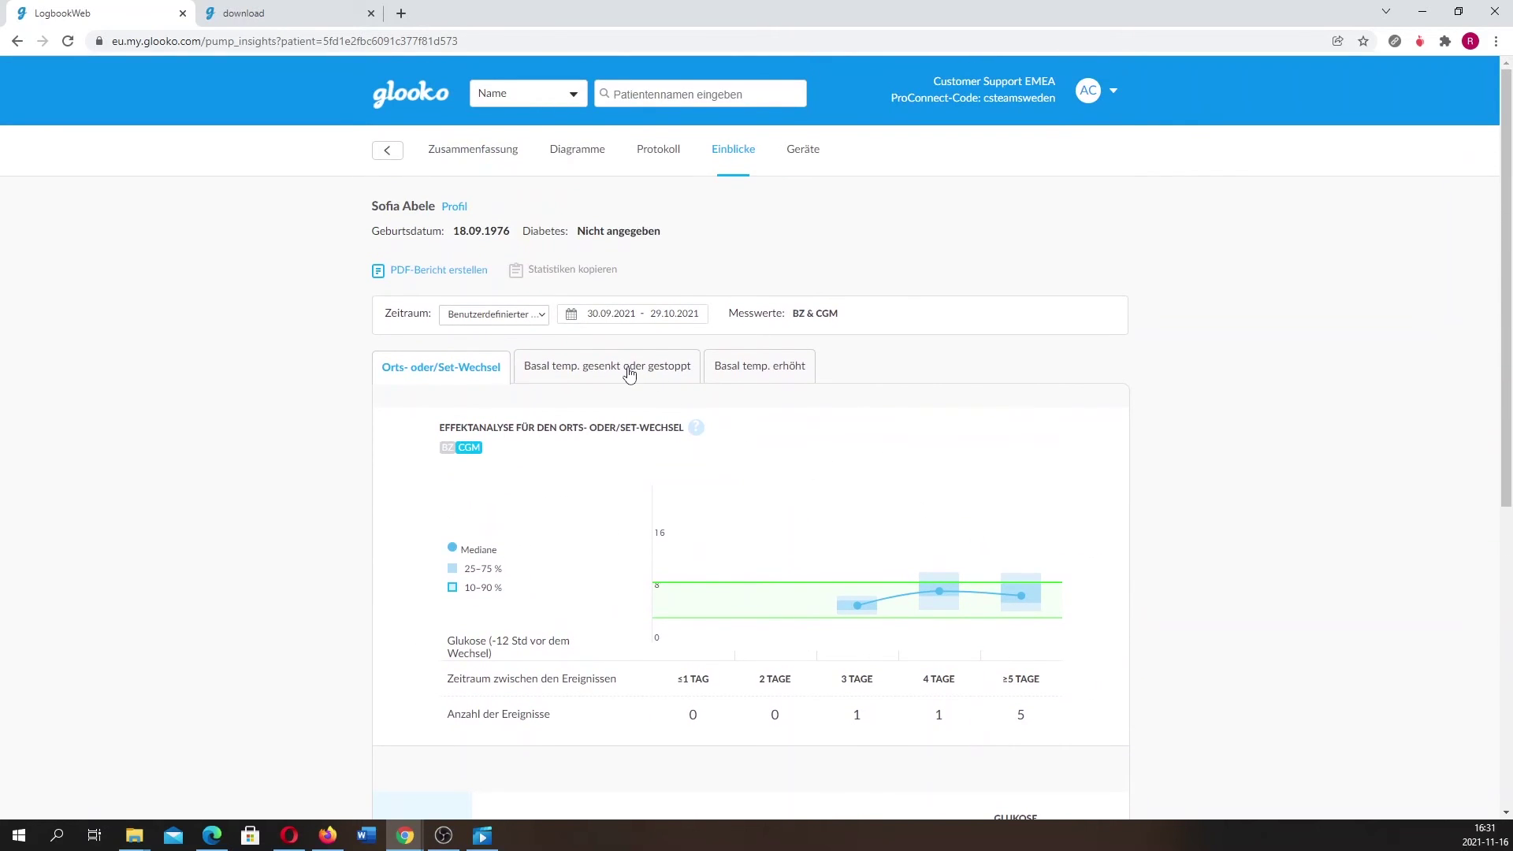
Show the Basal temp. gesenkt oder gestoppt insights and look through the listed events.
left_click(630, 375)
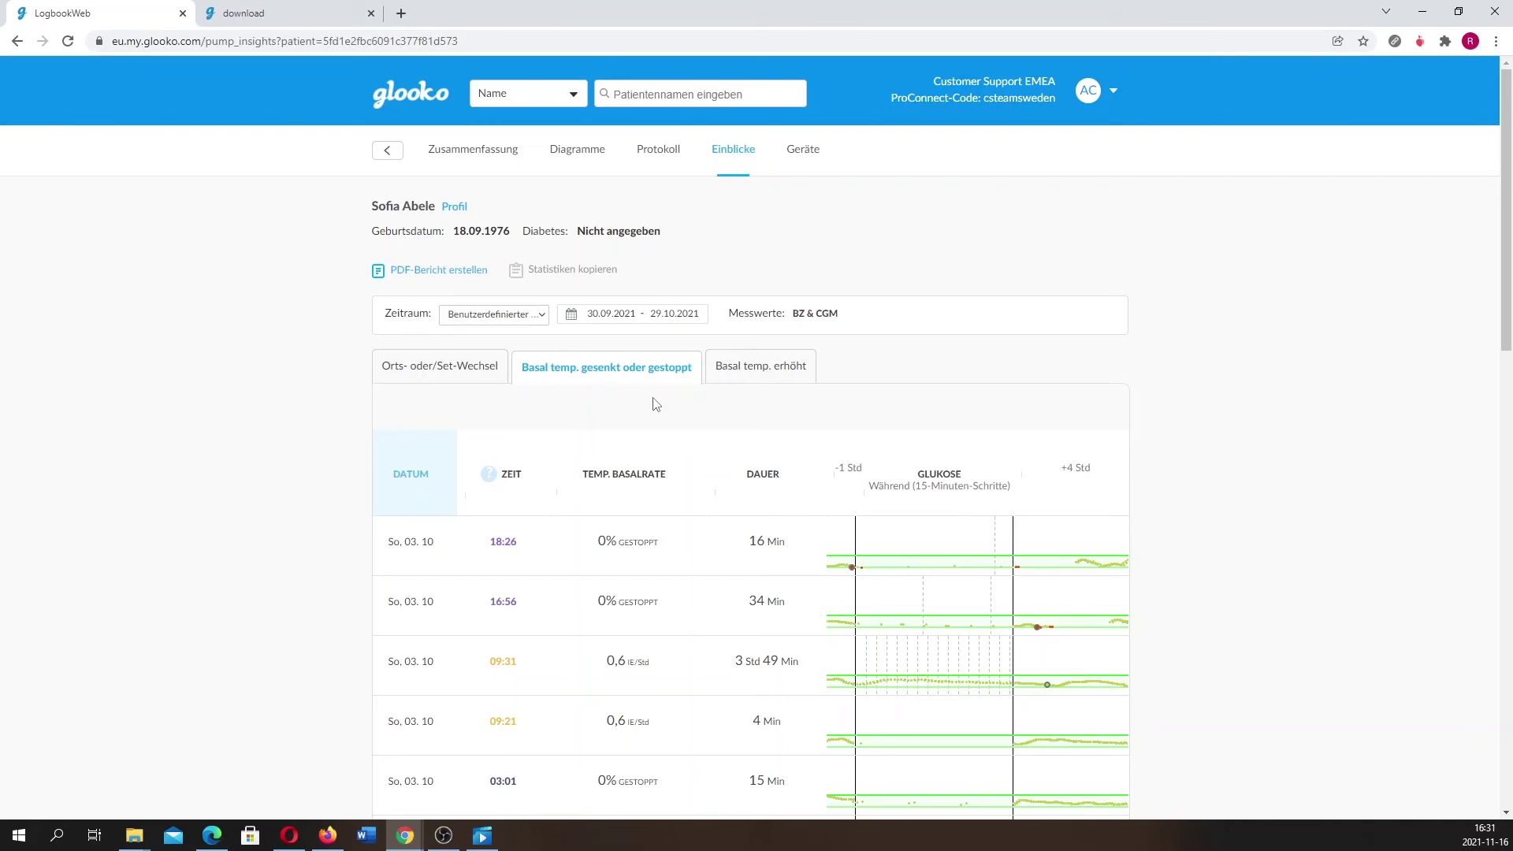
scroll(658, 414, "down", 2)
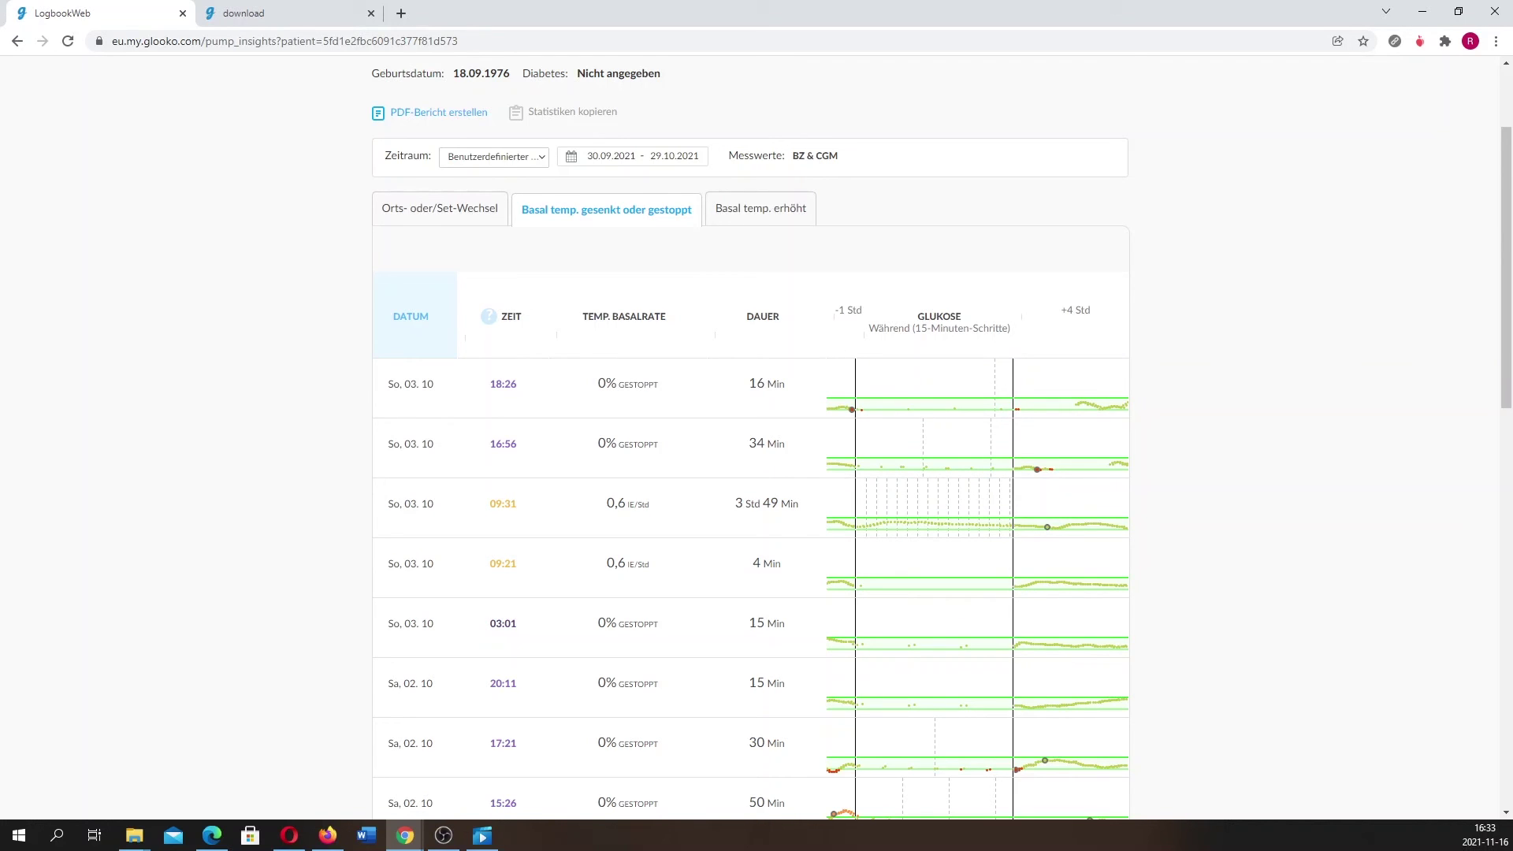
scroll(899, 517, "up", 3)
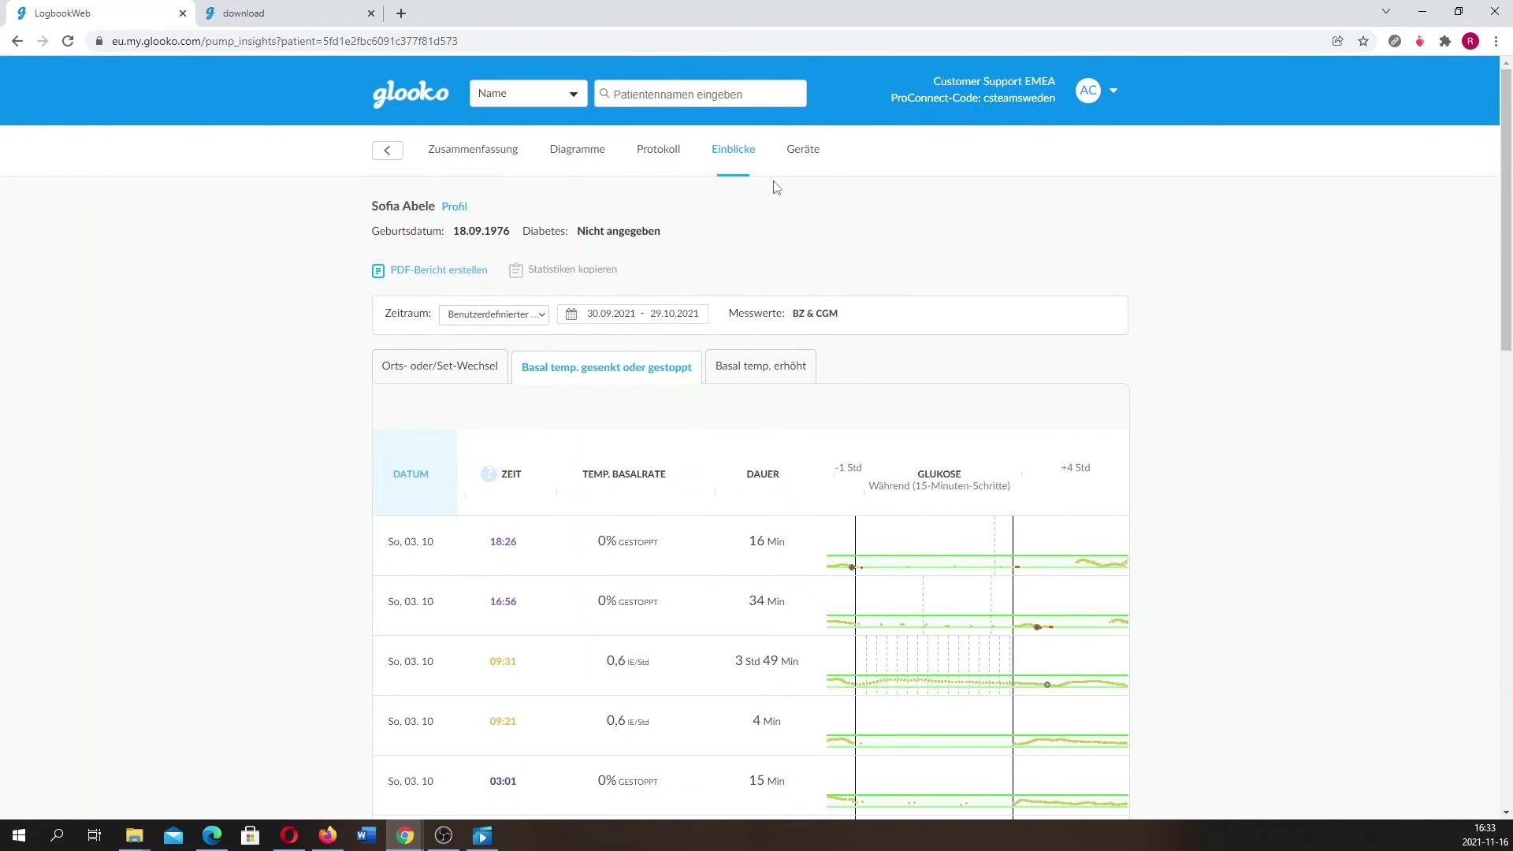
Open the patient's Geräte and review the pump profiles of the Tandem t:slim X2.
left_click(799, 153)
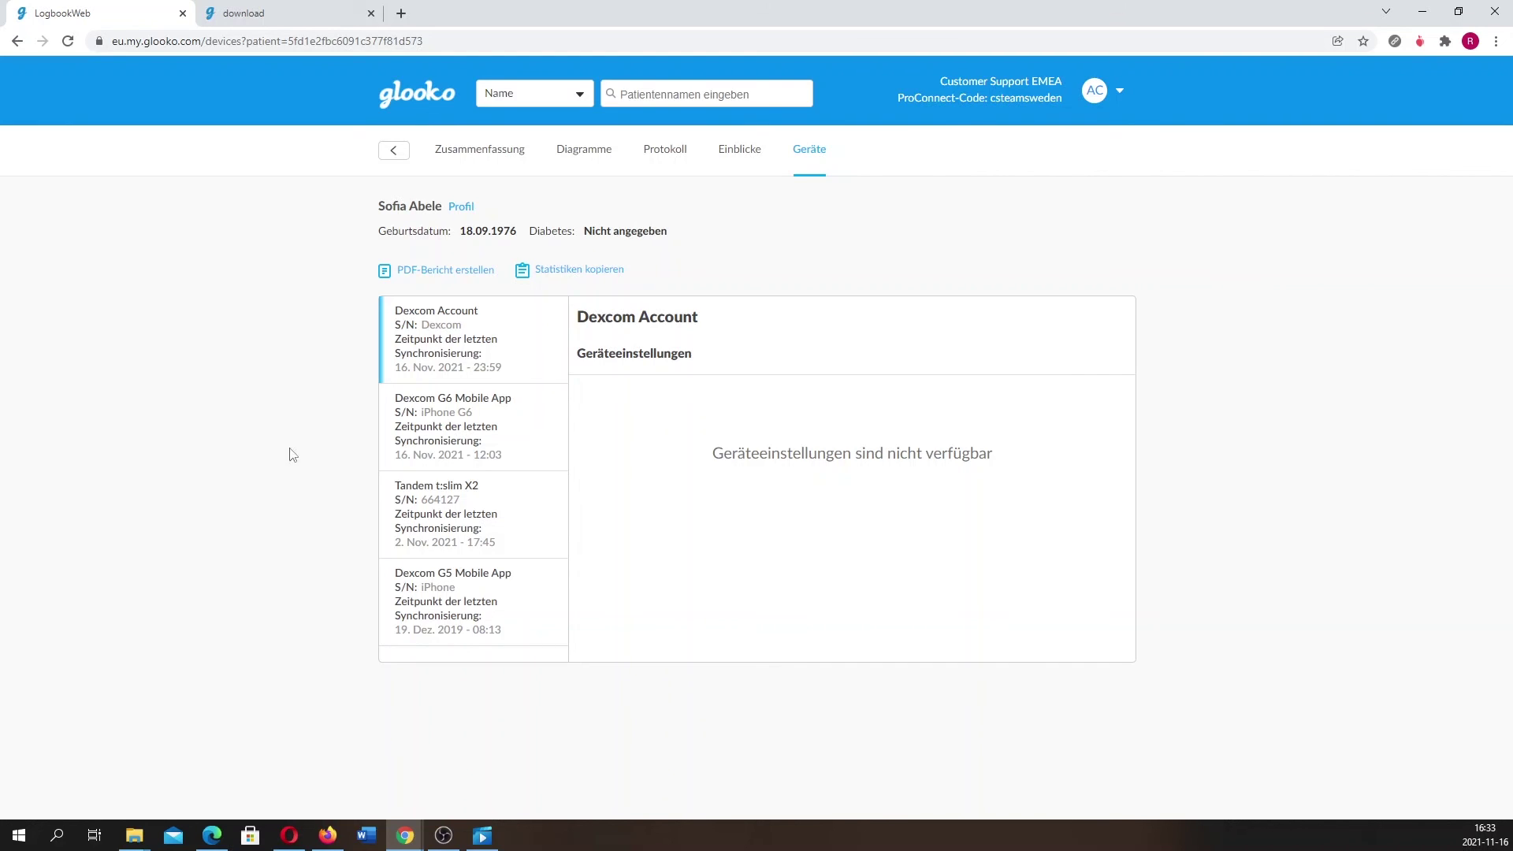
left_click(515, 513)
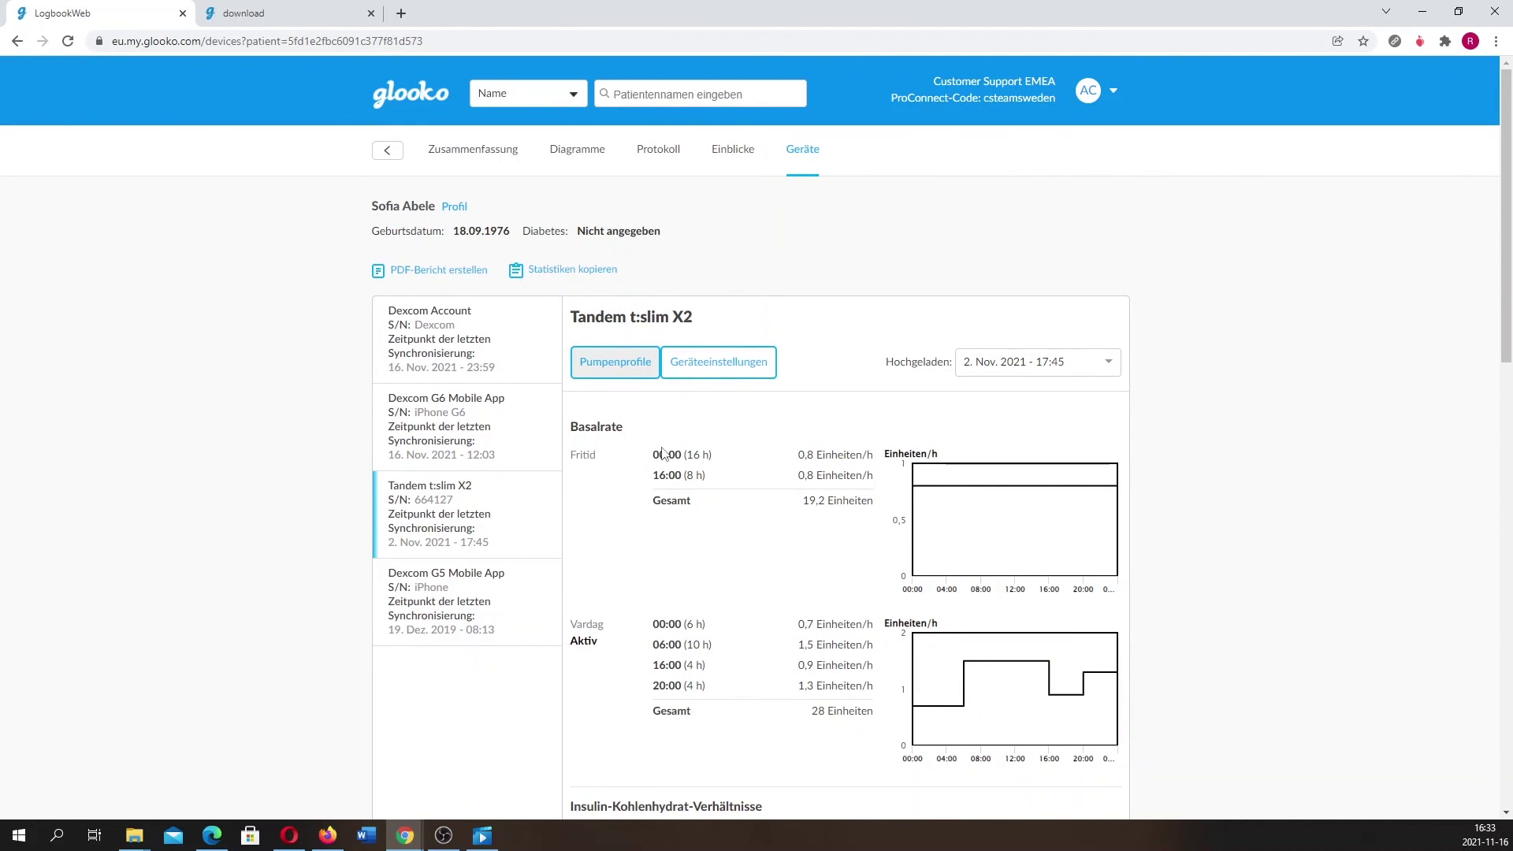
scroll(662, 452, "down", 2)
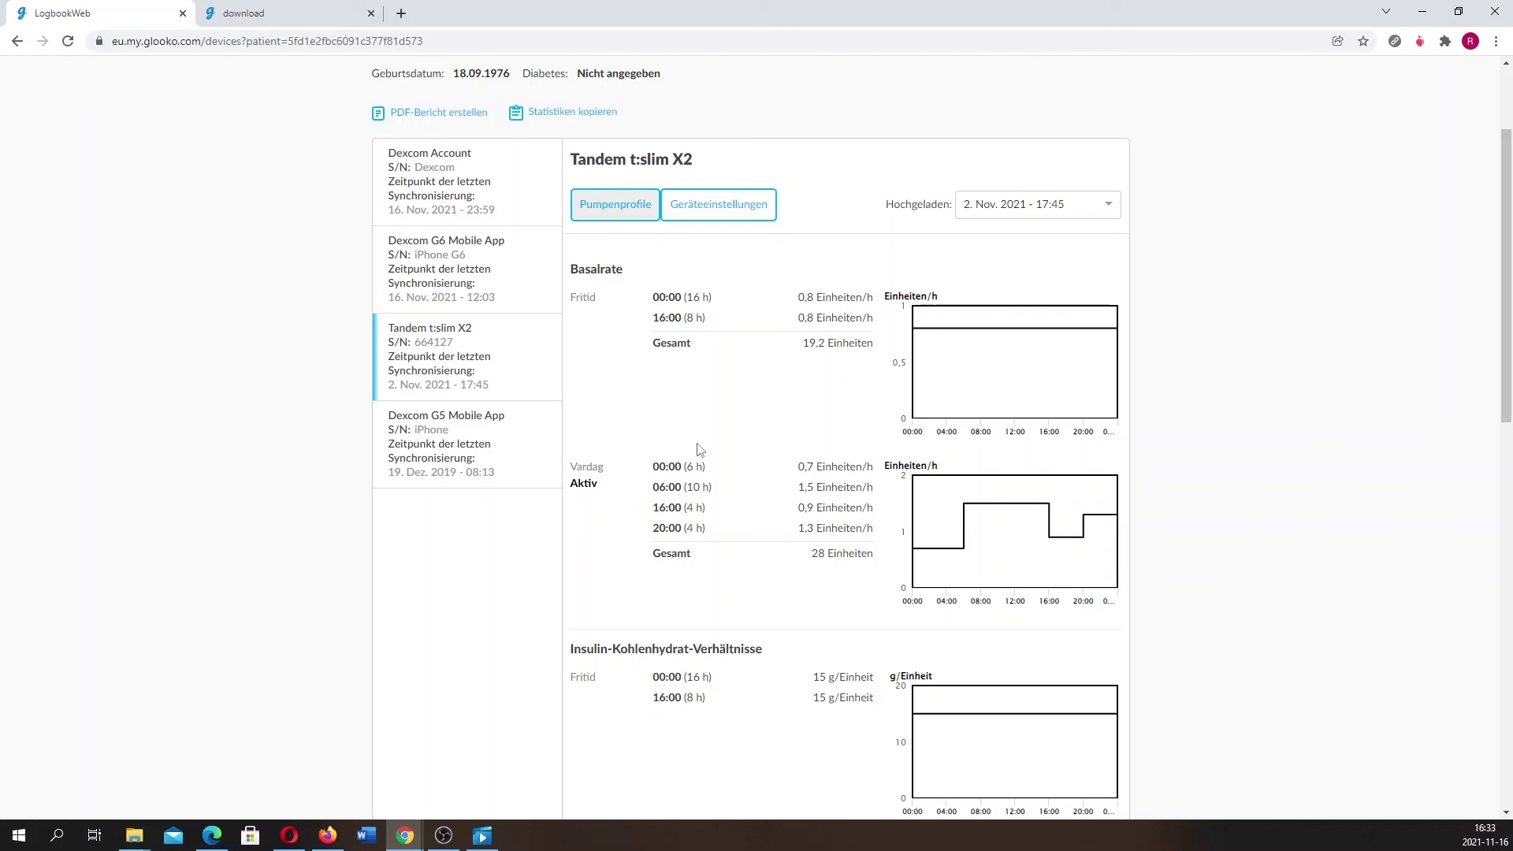
scroll(699, 449, "up", 2)
Display the Tandem t:slim X2's Geräteeinstellungen and check which upload dates are available, keeping 2. Nov. 2021 - 17:45.
left_click(735, 376)
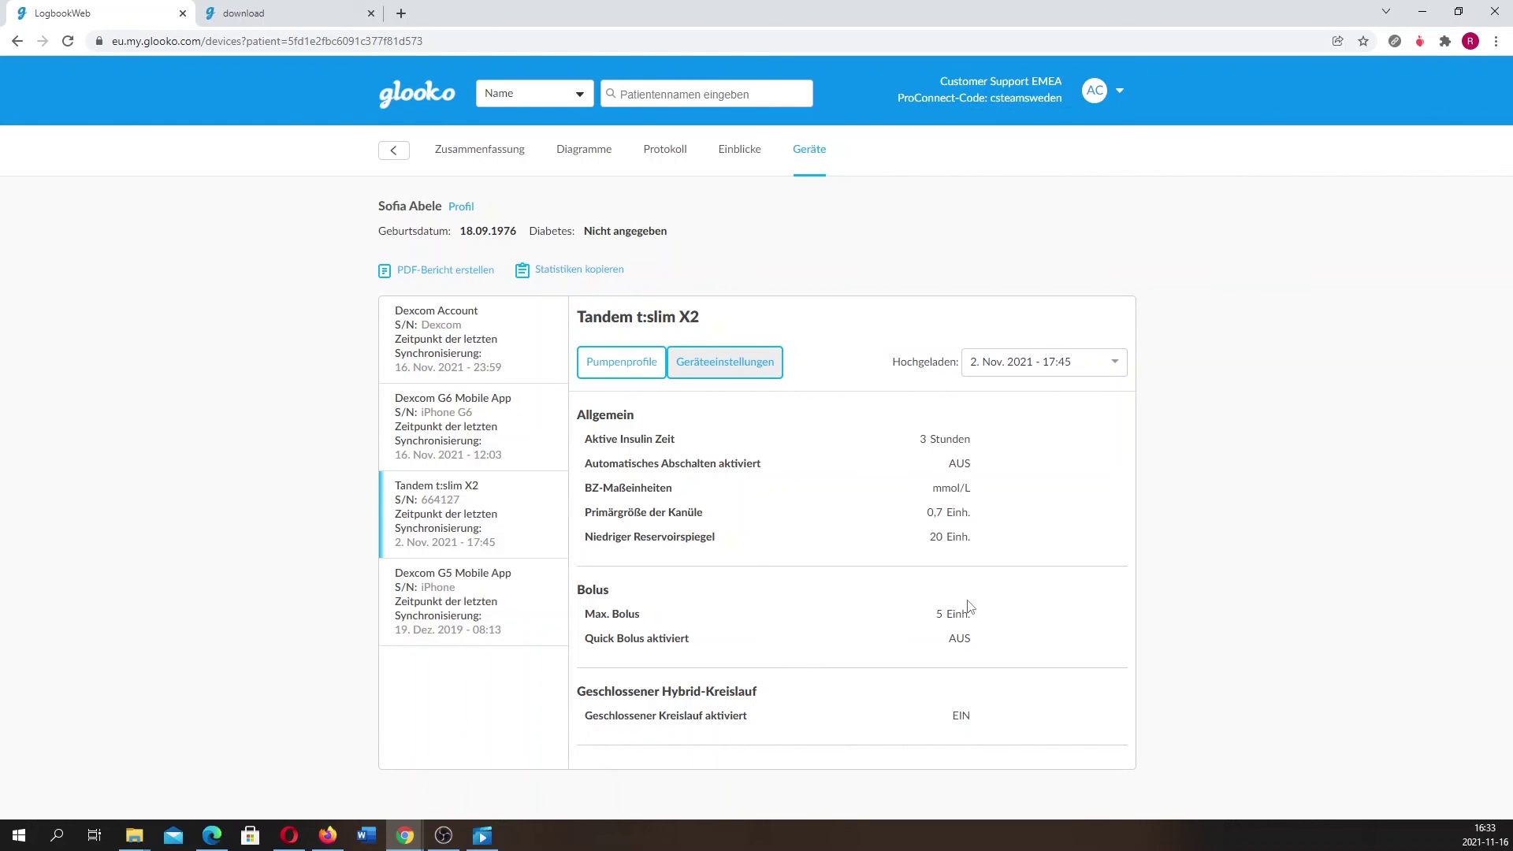
left_click(1112, 363)
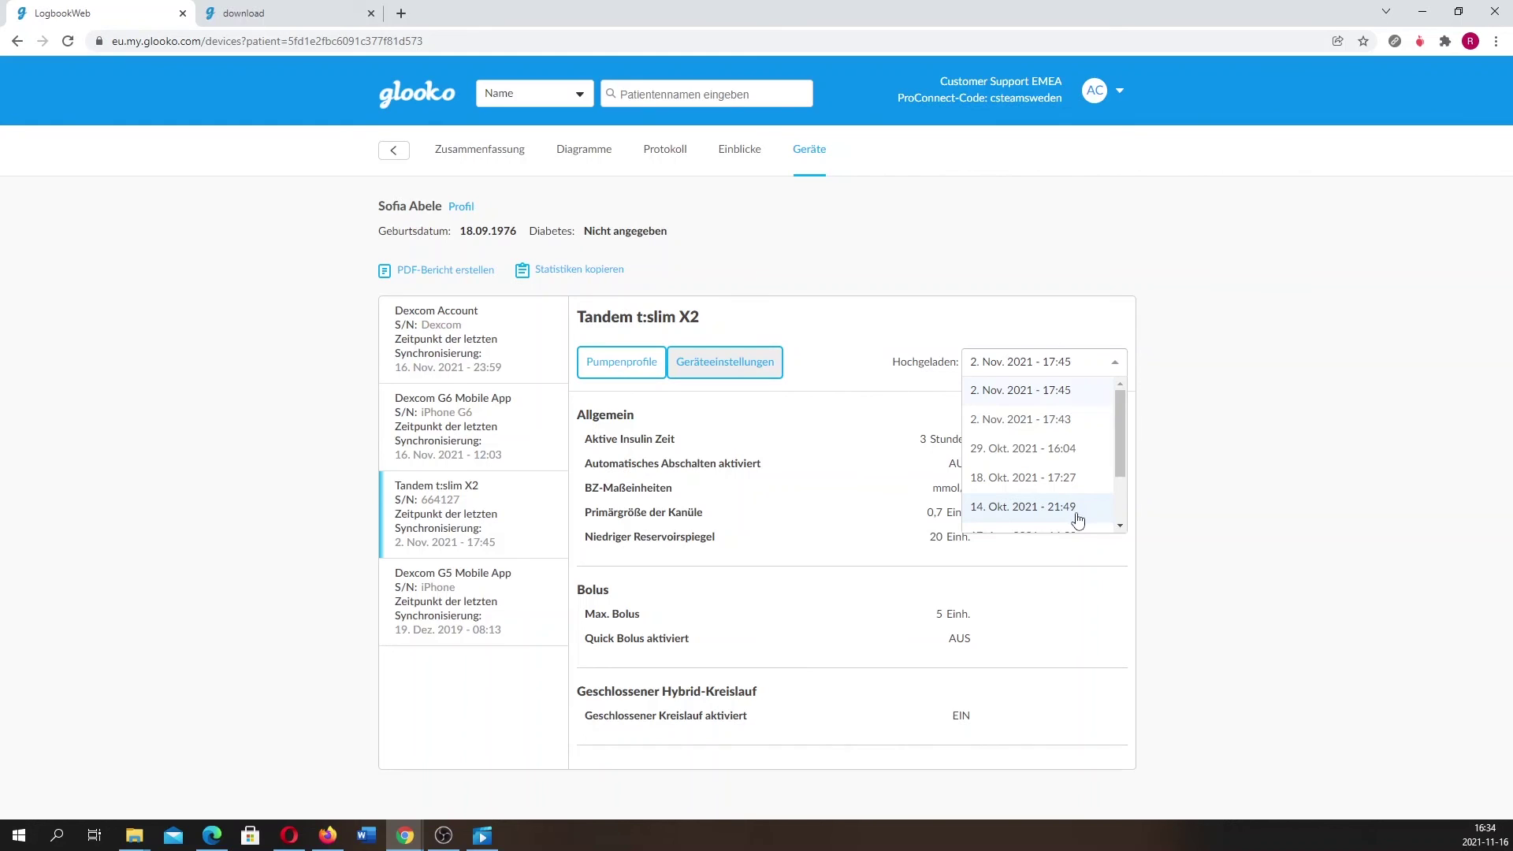
left_click(937, 323)
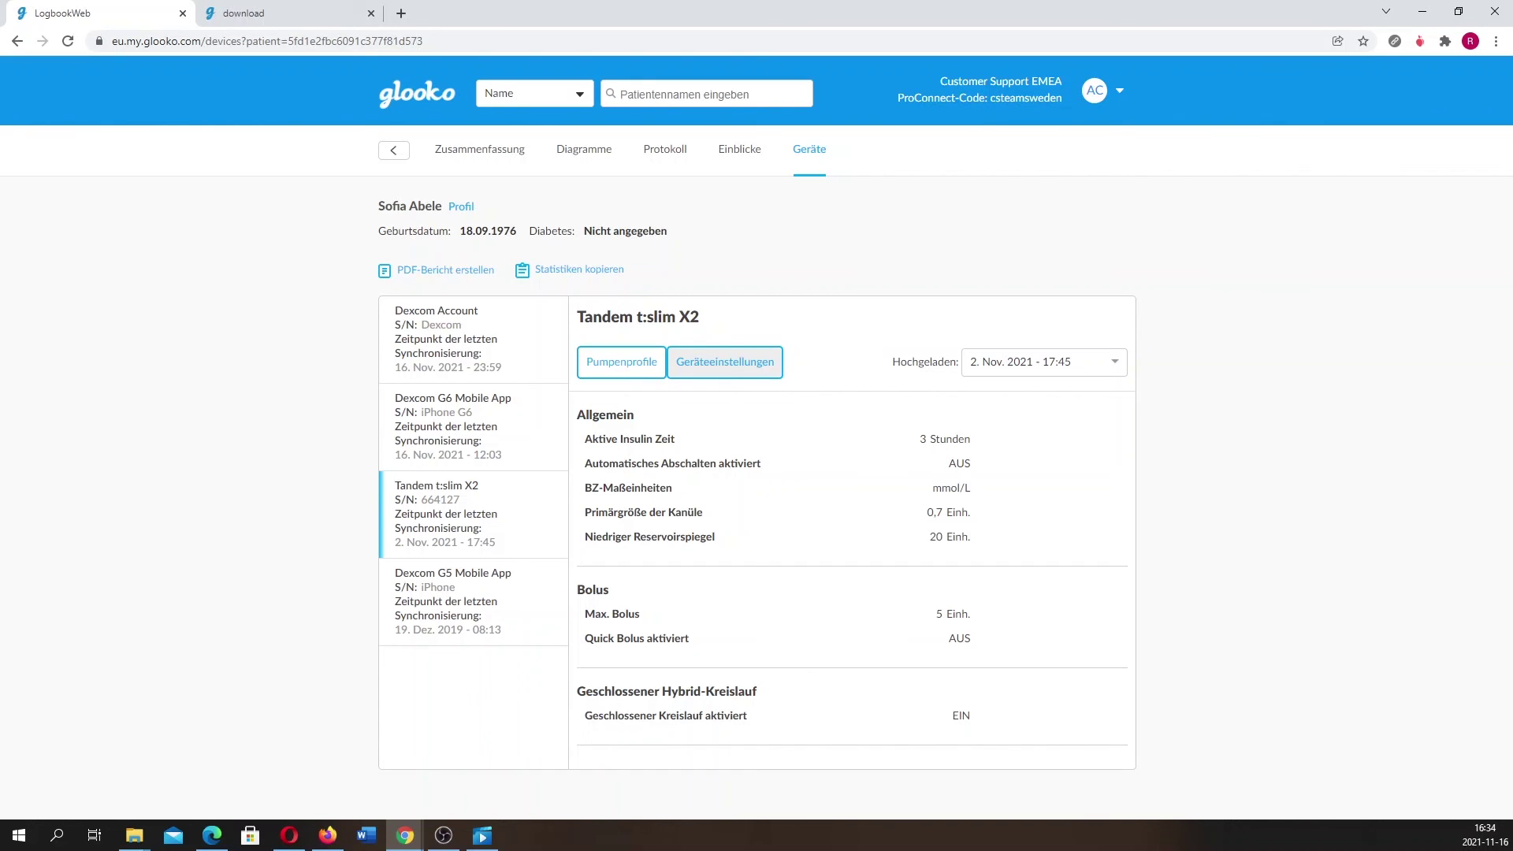
key("alt+Tab")
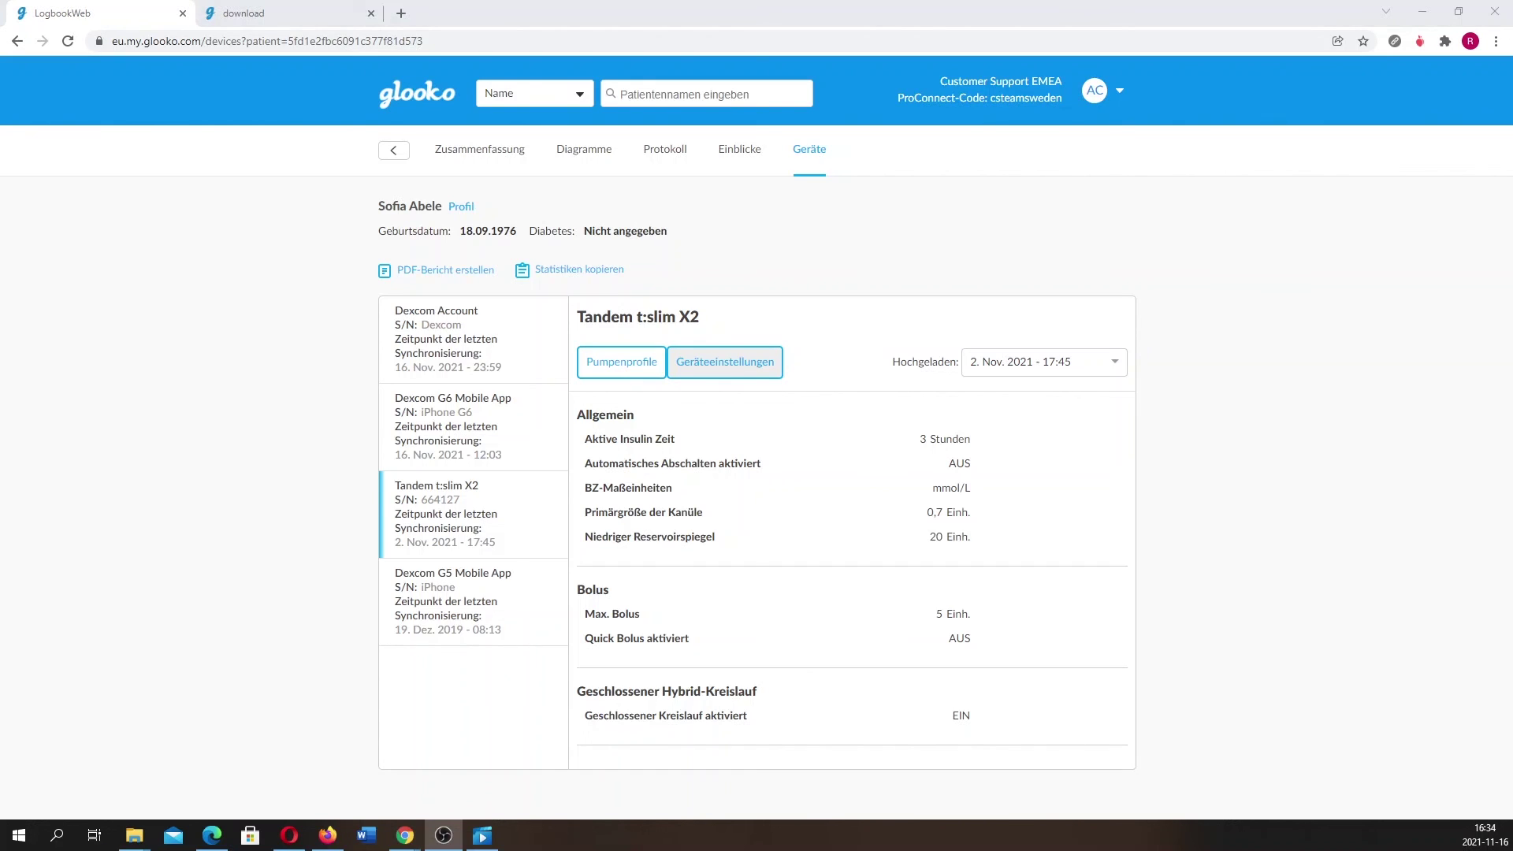